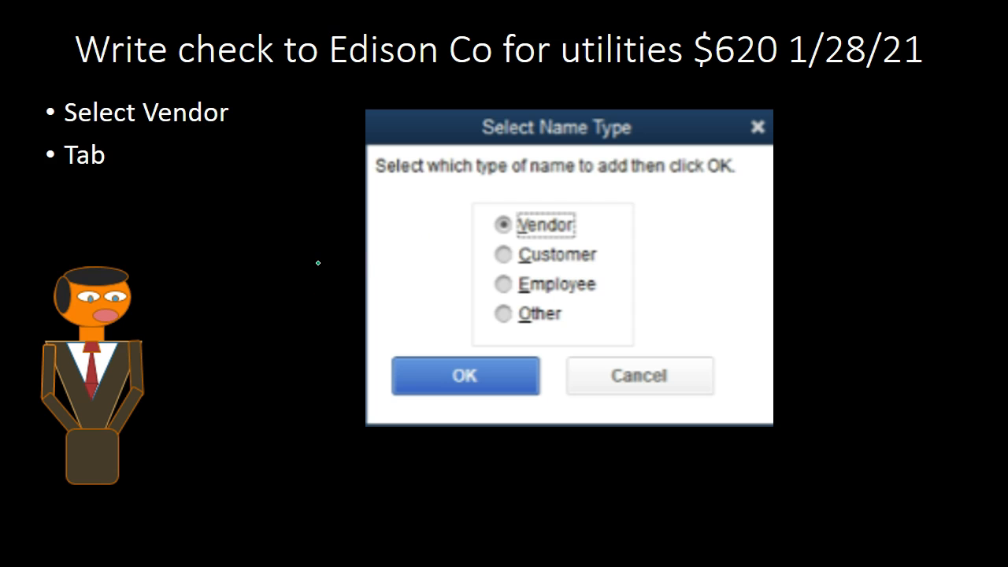
key(Right)
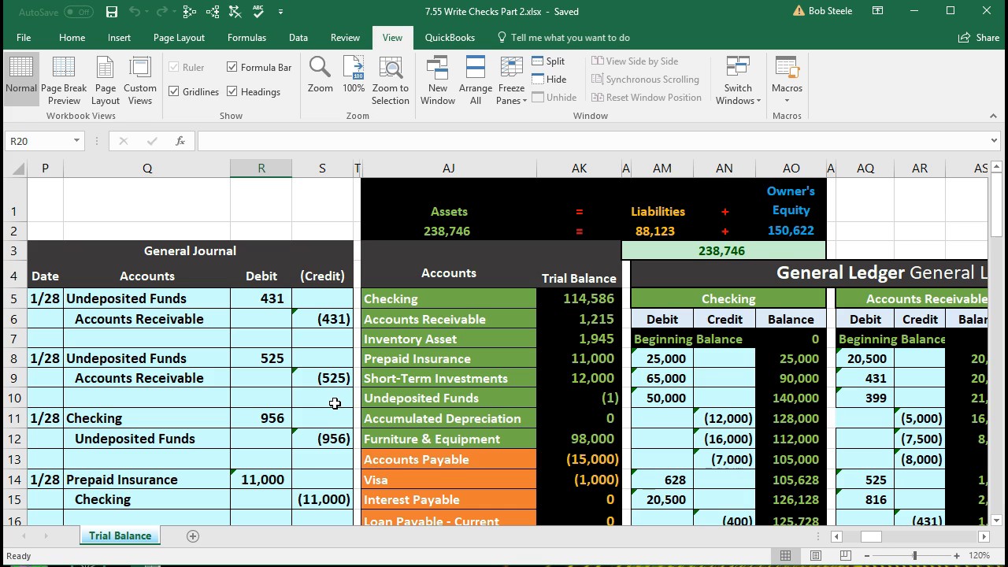
Copy the Checking account name from the trial balance's account list
click(336, 403)
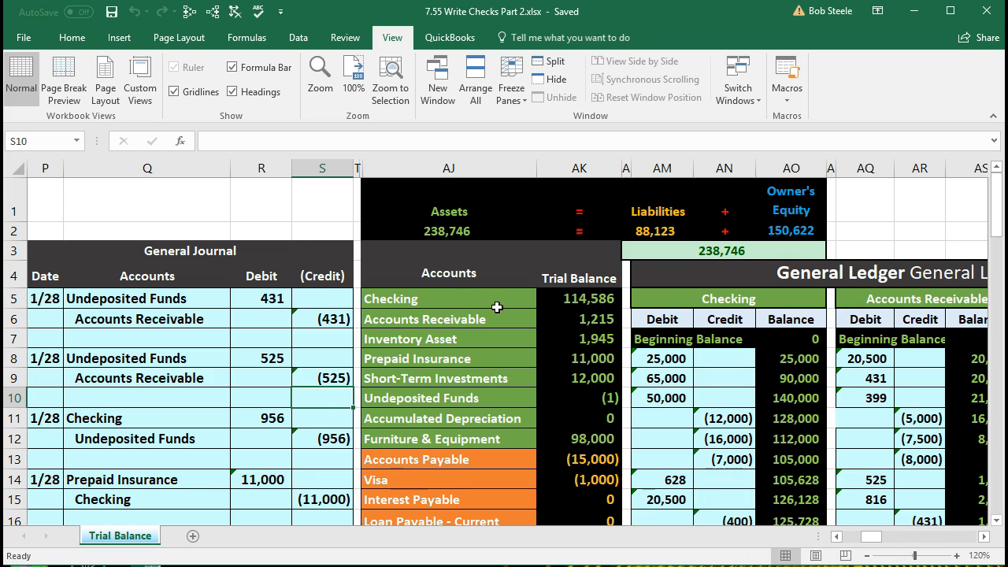
click(543, 306)
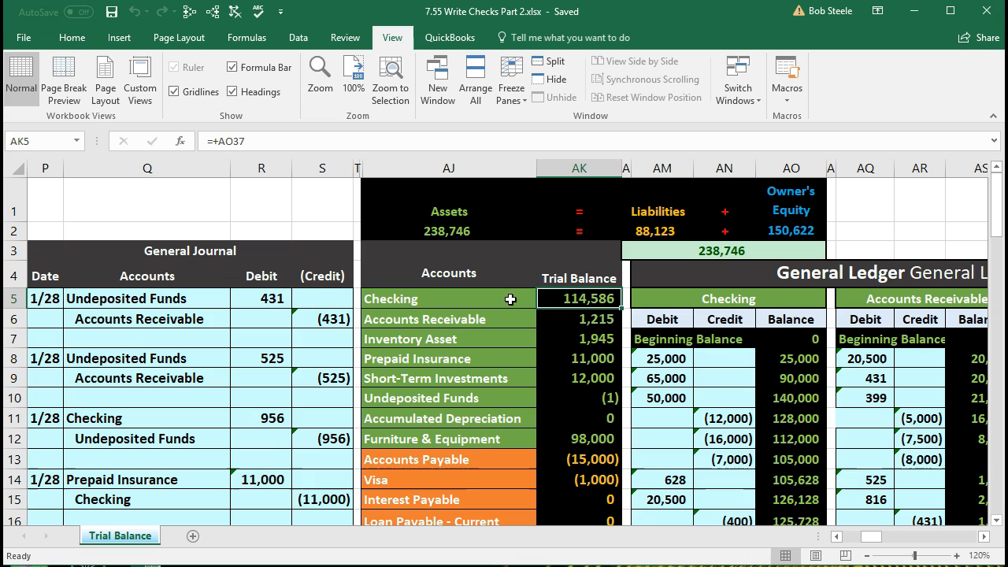
click(437, 297)
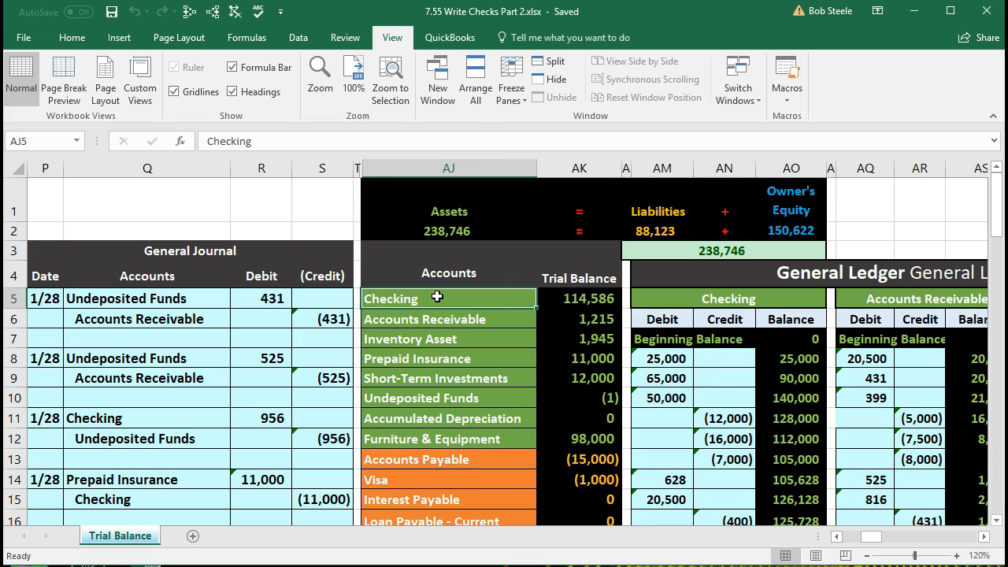
right_click(437, 297)
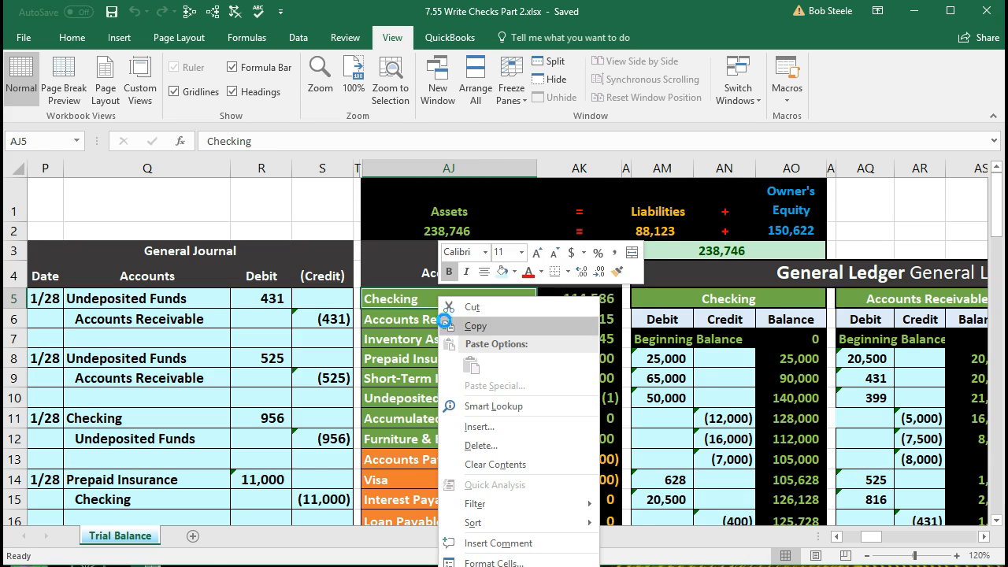
click(475, 324)
Enter the date 1/28 in cell P20 to begin a new general journal entry
scroll(267, 403, down, 1)
scroll(267, 402, down, 3)
click(61, 392)
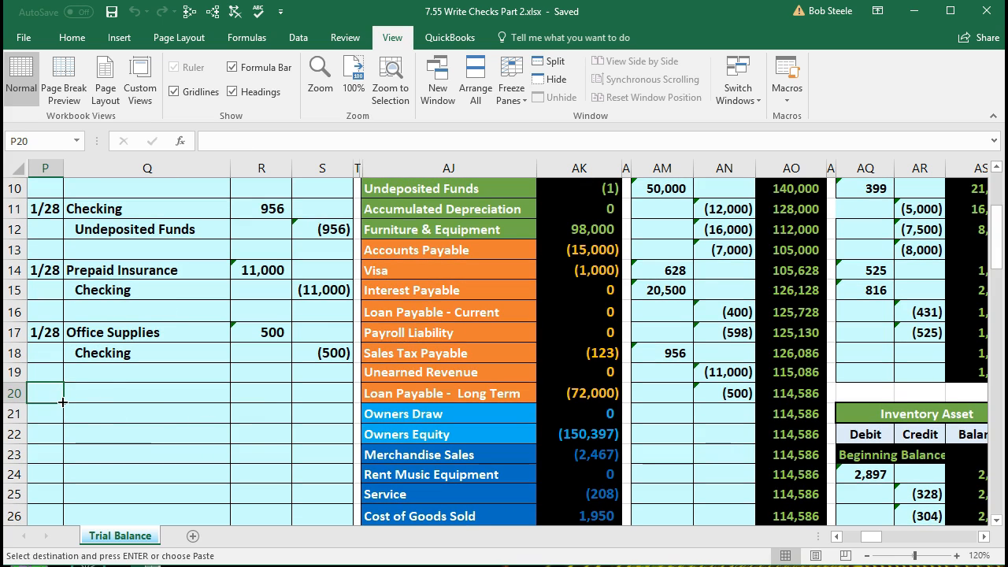
text(1/28)
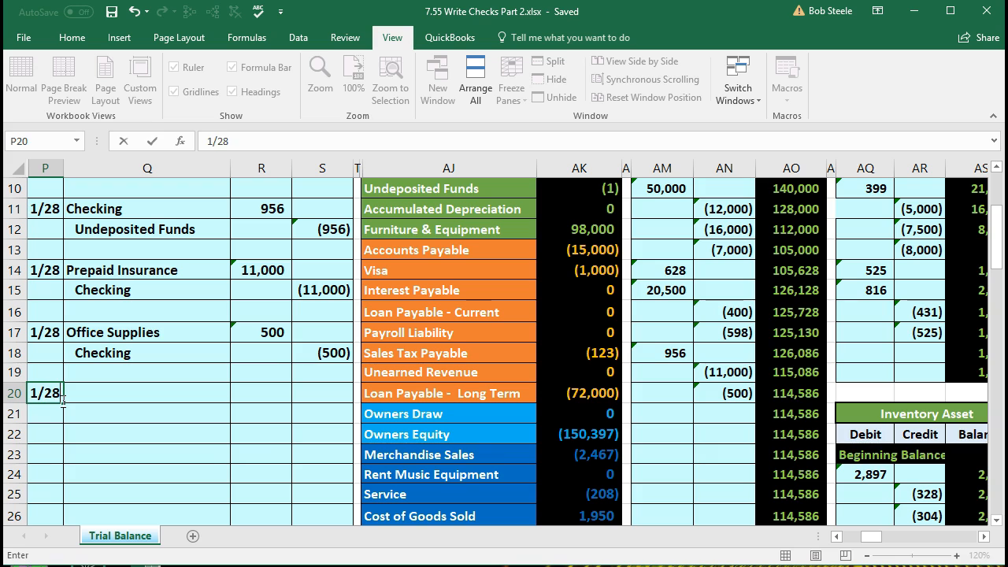
key(Return)
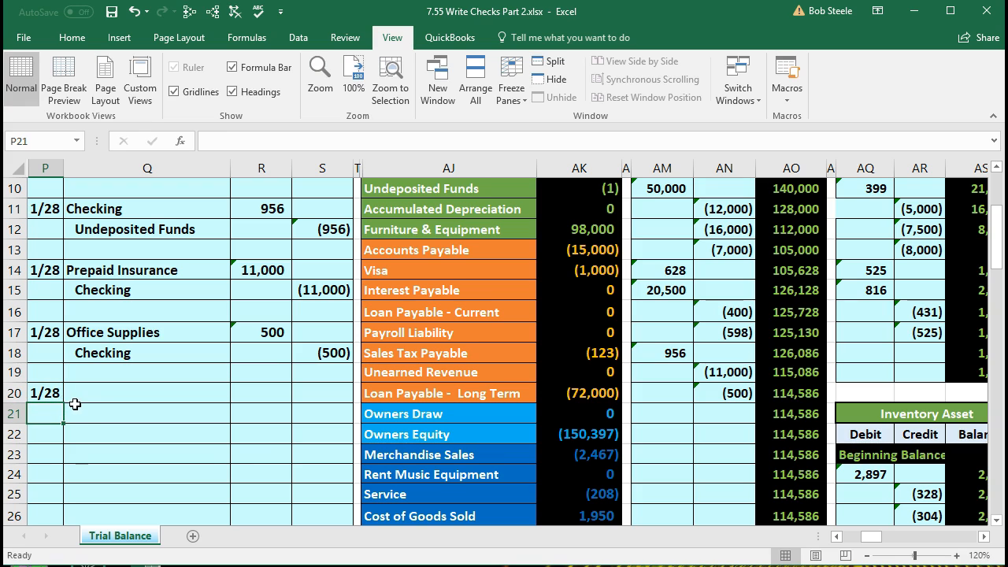
Paste Checking as values only into cell Q21 and indent it one level as the credit account
click(83, 412)
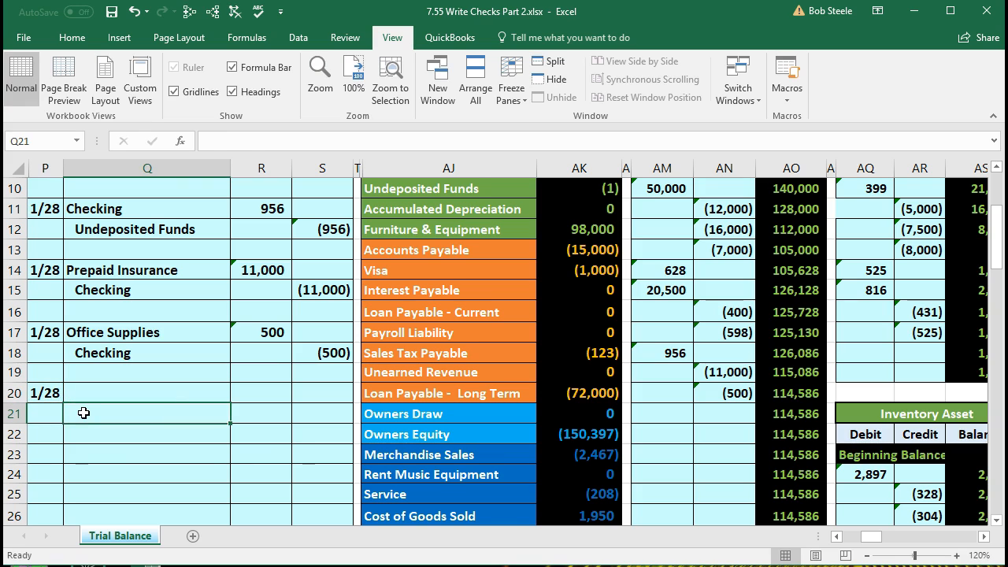
right_click(83, 413)
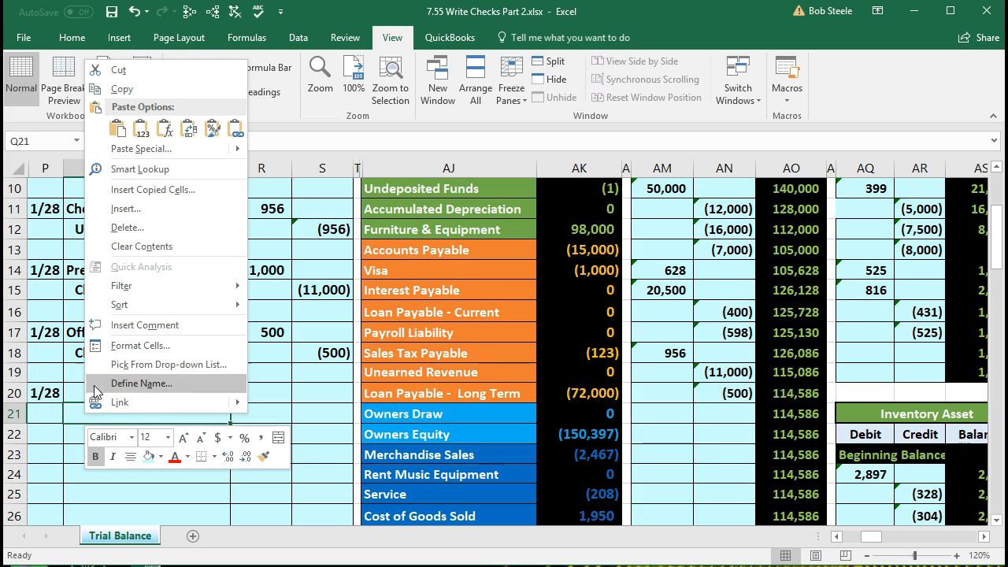
click(140, 134)
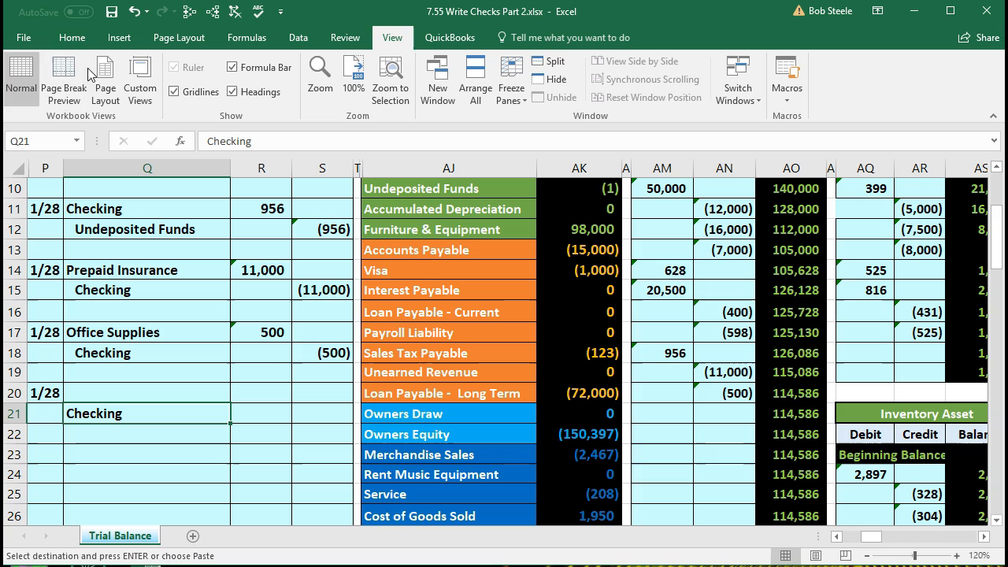
click(83, 43)
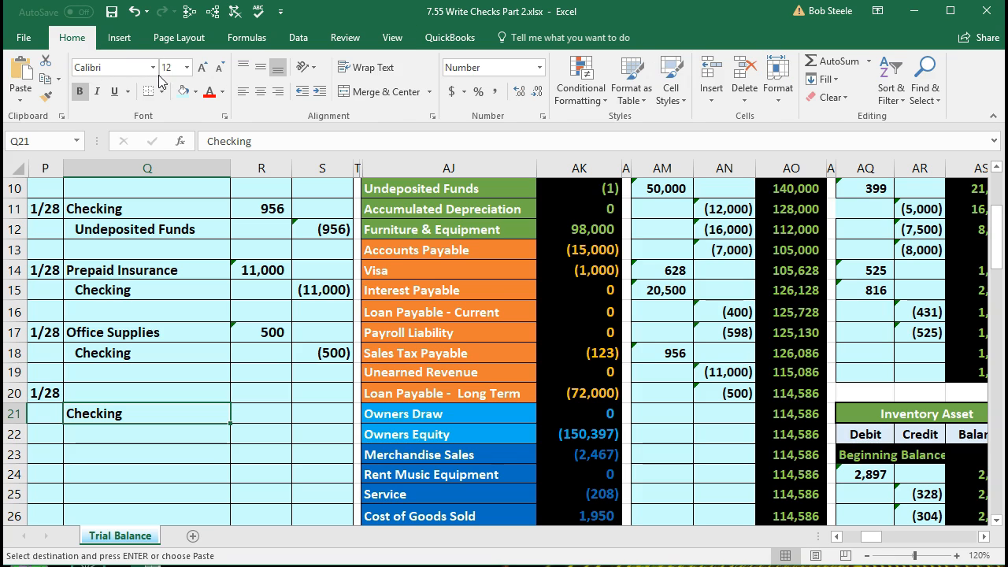
click(319, 92)
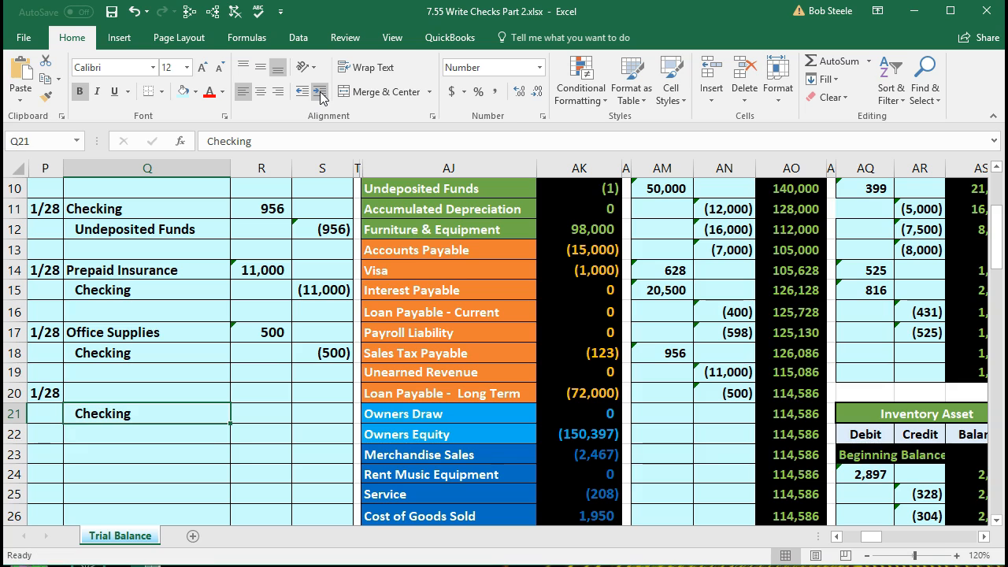
Enter a credit of -620 for Checking in cell S21
click(321, 413)
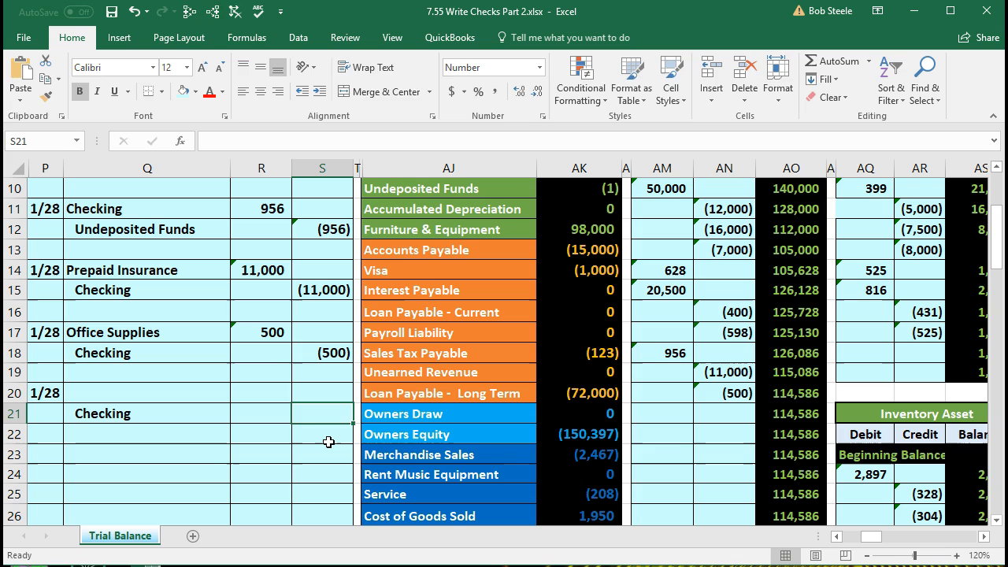
text(-62)
text(0)
key(Return)
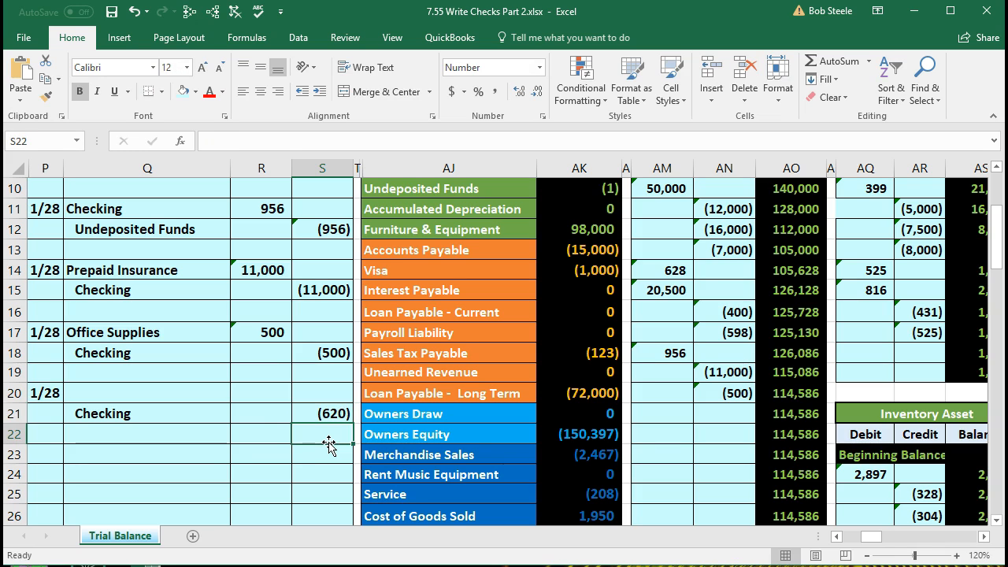
Set the debit in cell R20 to the formula -S21, reversing the credit amount
key(Left)
key(Up)
key(Up)
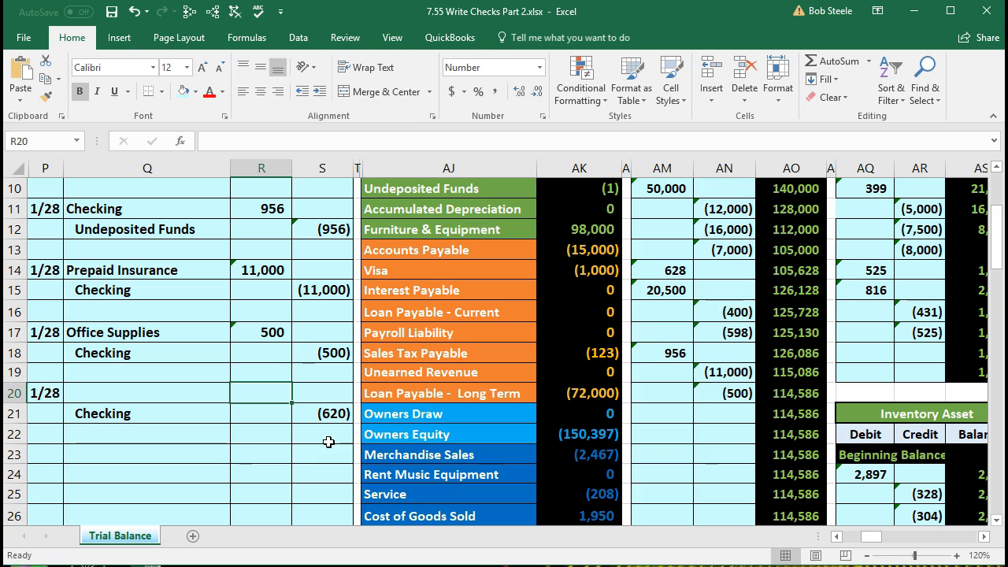
text(-)
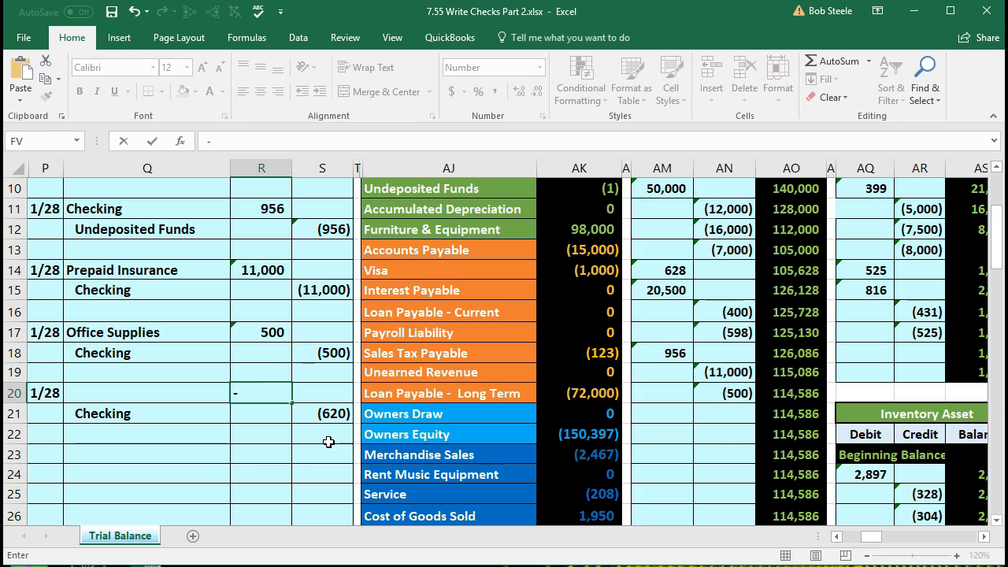
key(Down)
key(Right)
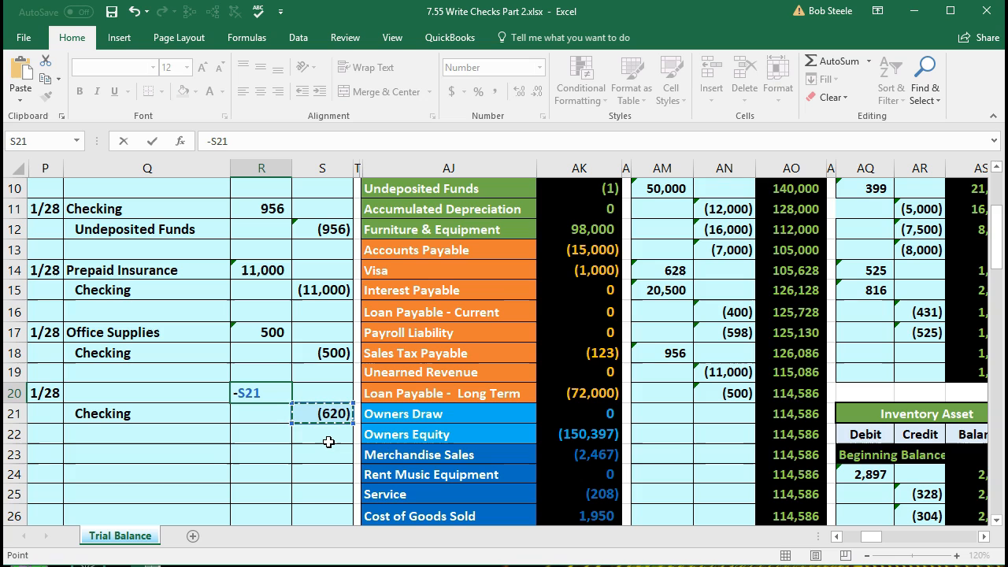
key(Return)
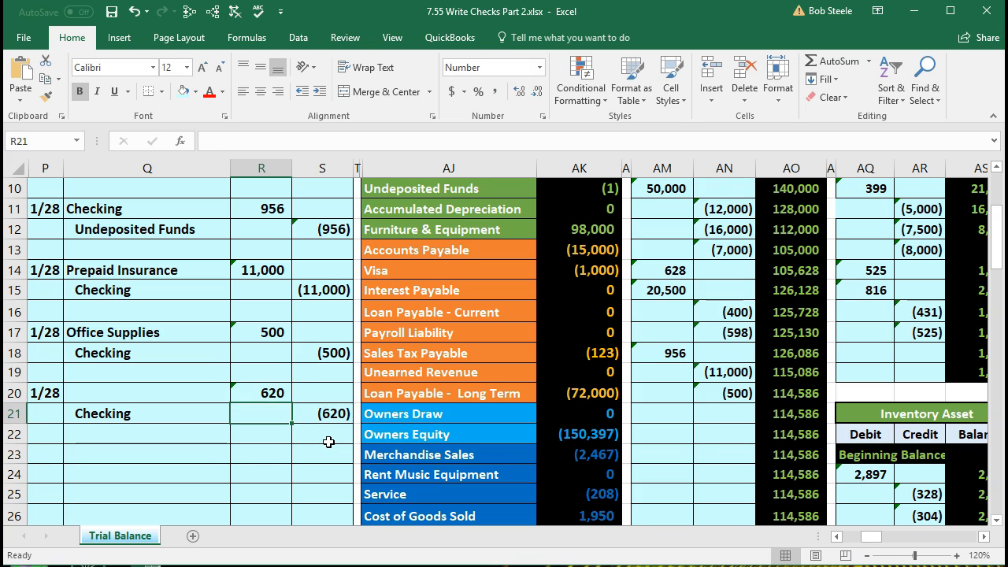
Review the new journal entry and examine the trial balance accounts to locate the Utilities expense account for the debit
click(201, 396)
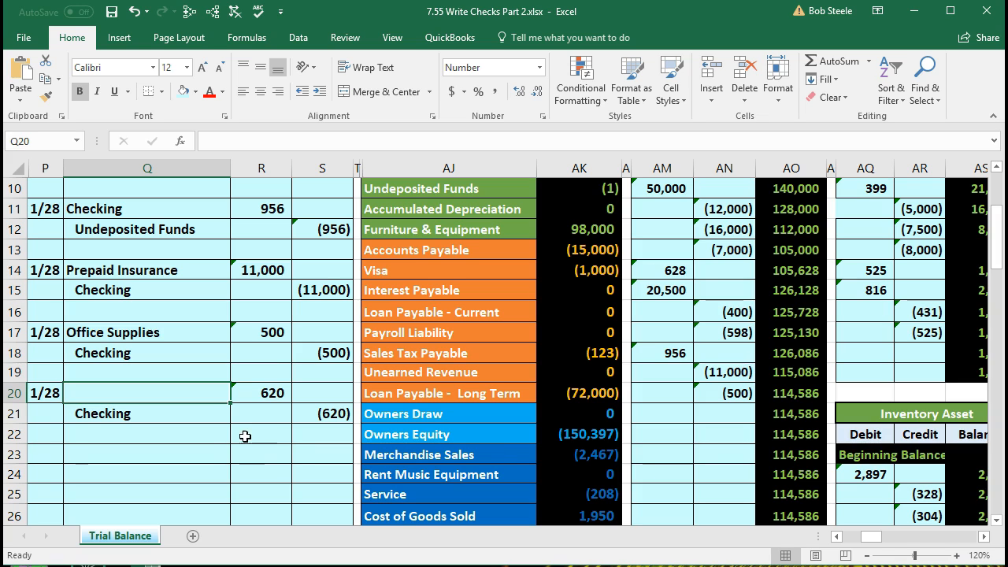
drag(197, 415, 297, 417)
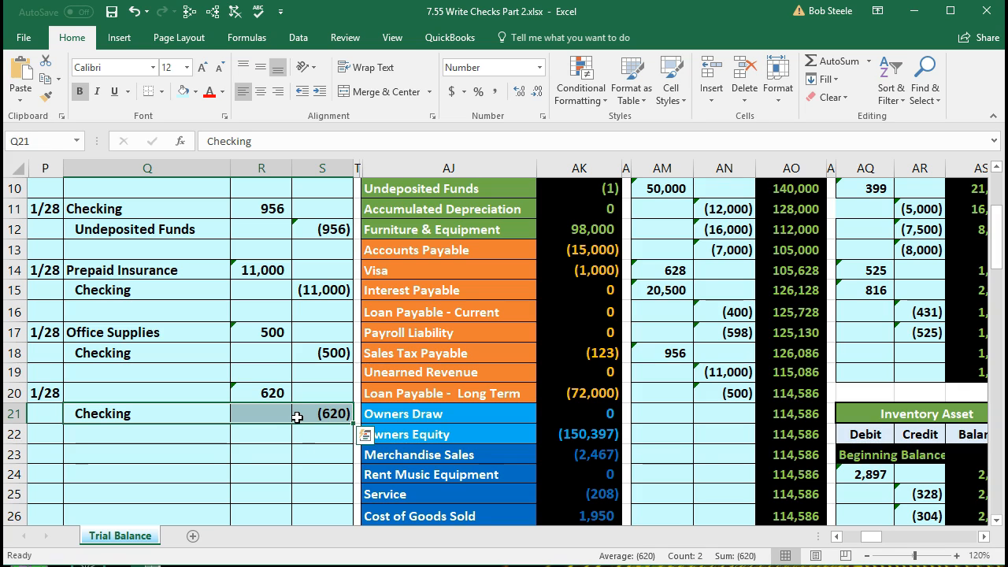
click(270, 392)
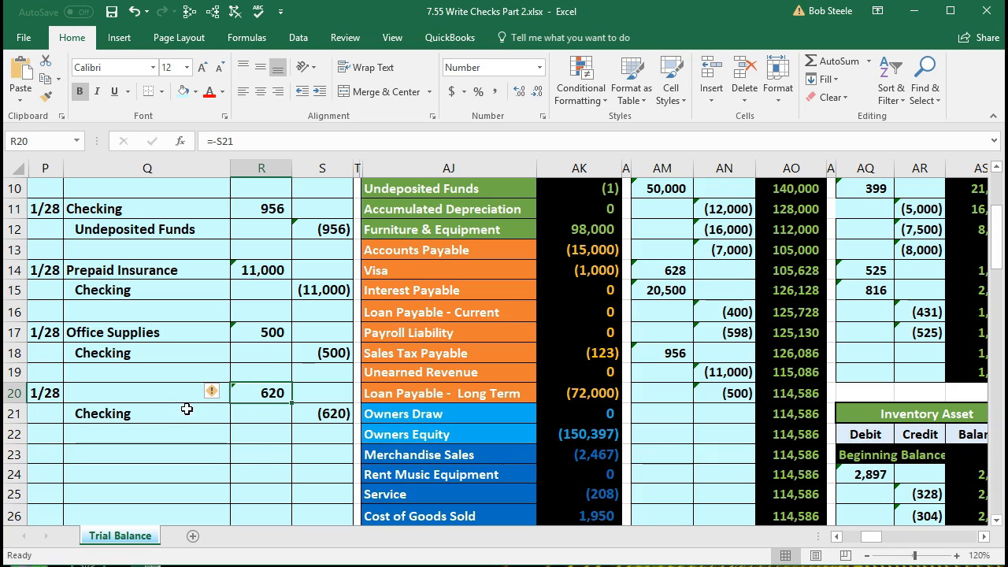
click(164, 397)
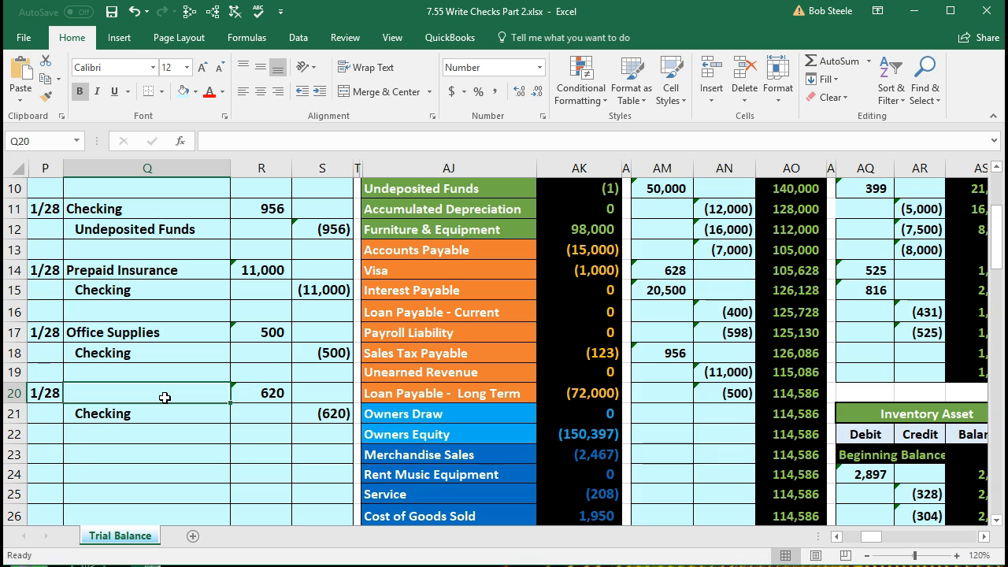
click(402, 375)
scroll(400, 331, up, 2)
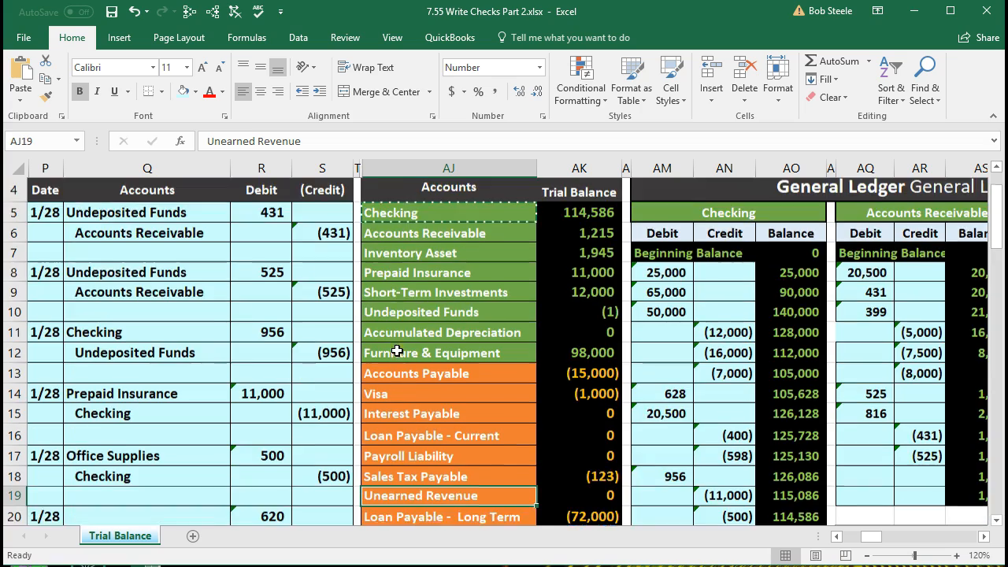
scroll(397, 352, down, 4)
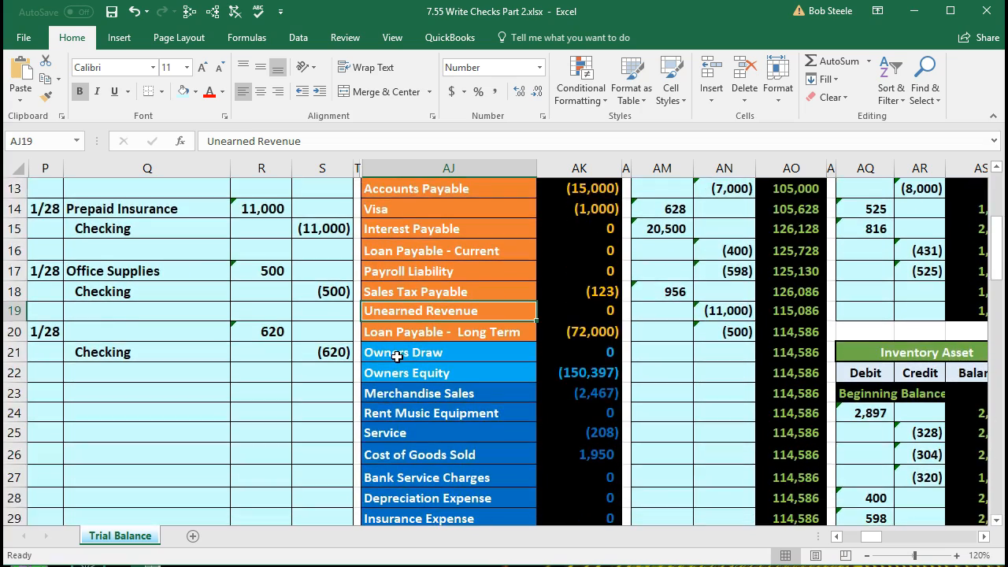
drag(396, 333, 418, 455)
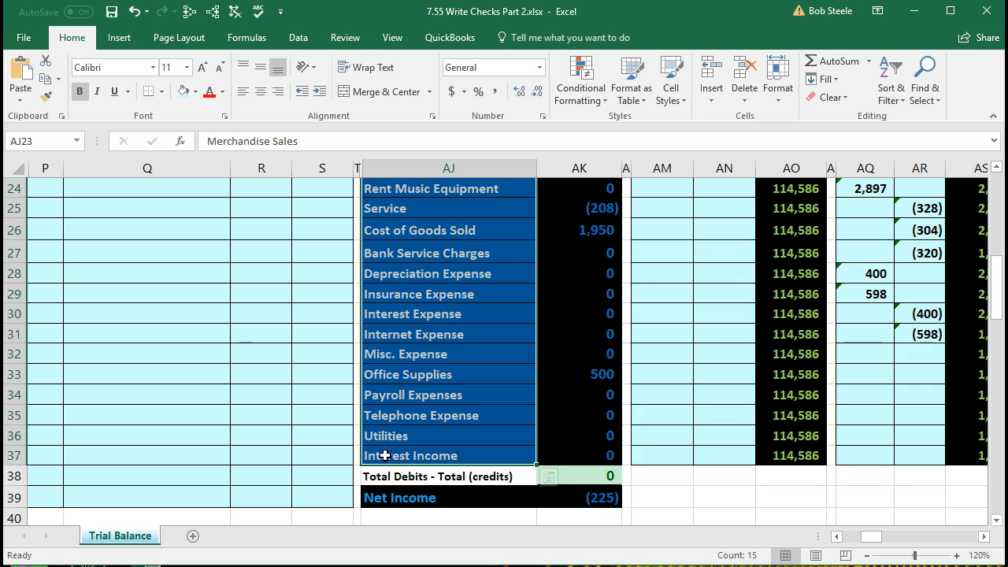
click(416, 439)
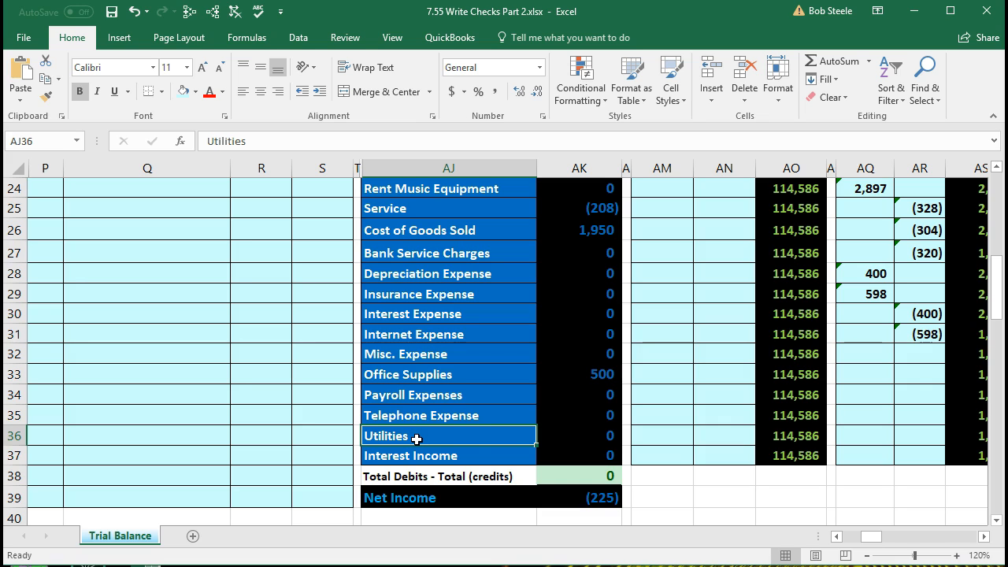
drag(580, 371, 582, 429)
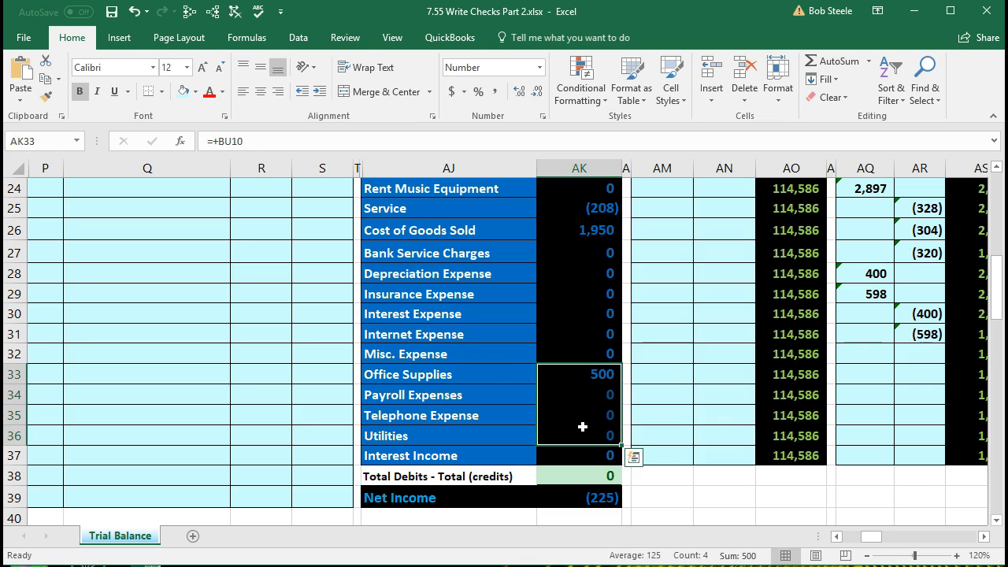
click(435, 434)
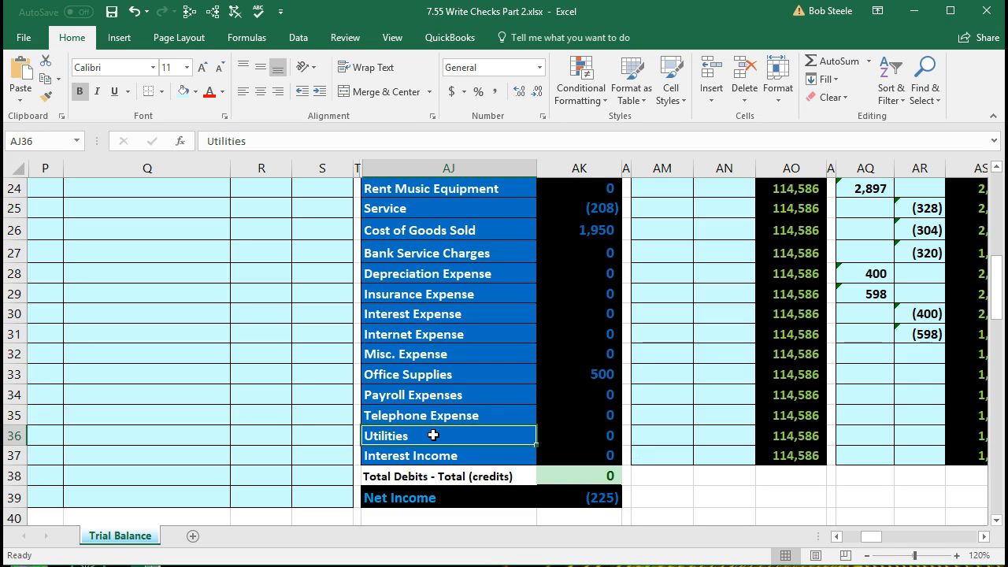
right_click(433, 434)
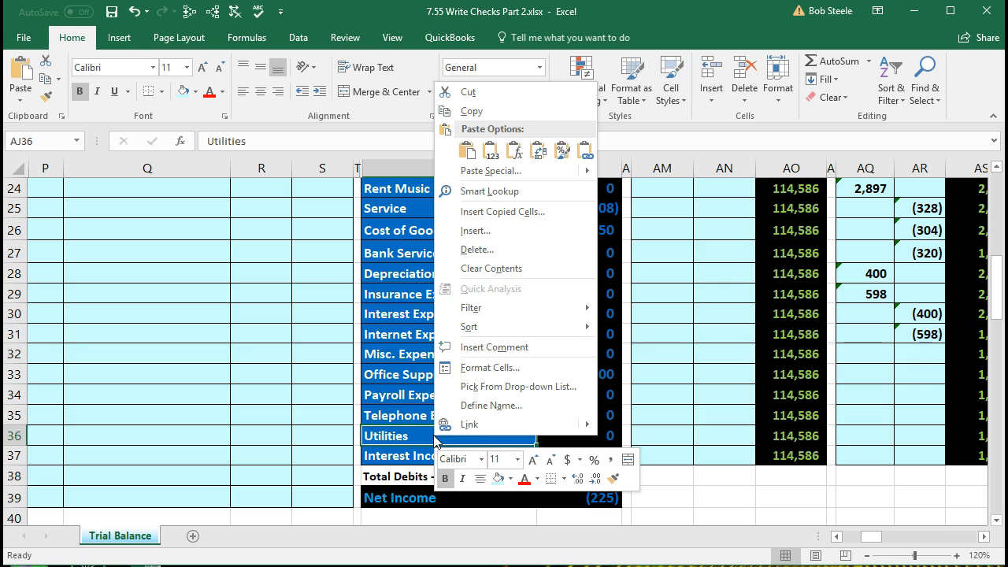
click(491, 151)
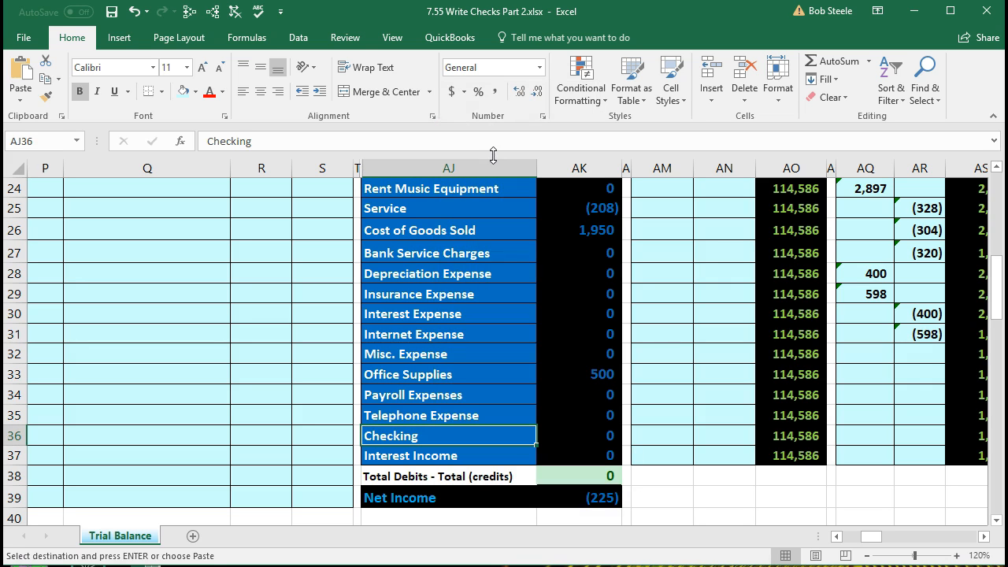
click(134, 13)
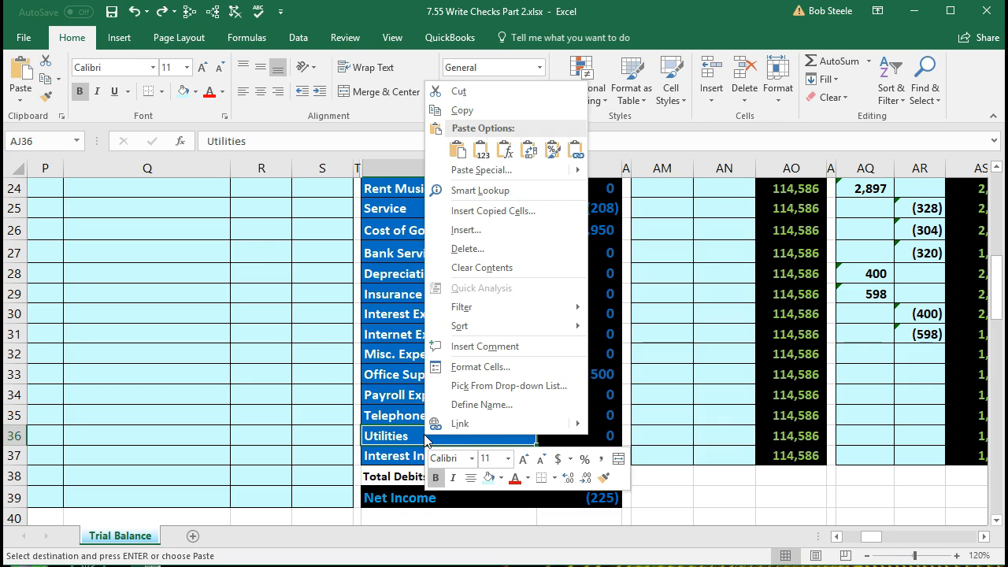
Copy the Utilities account name from the trial balance and paste it as values only into cell Q20 as the debit account
click(462, 110)
scroll(221, 348, up, 3)
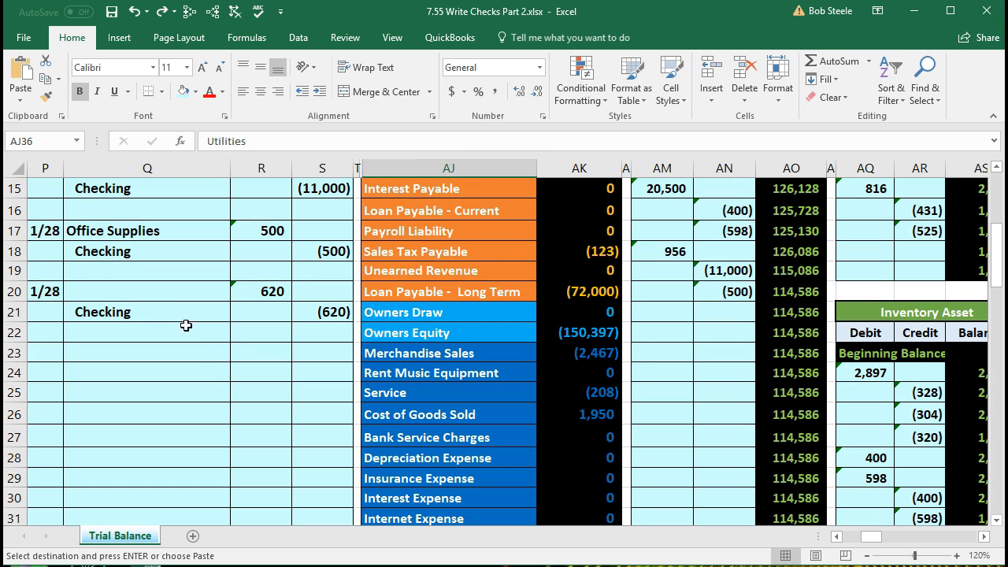
click(144, 291)
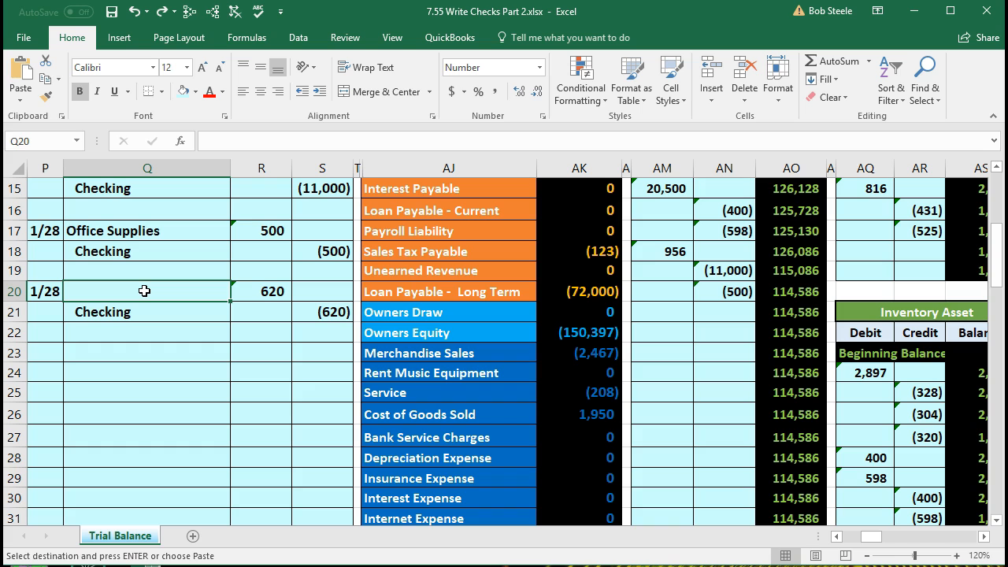
right_click(144, 290)
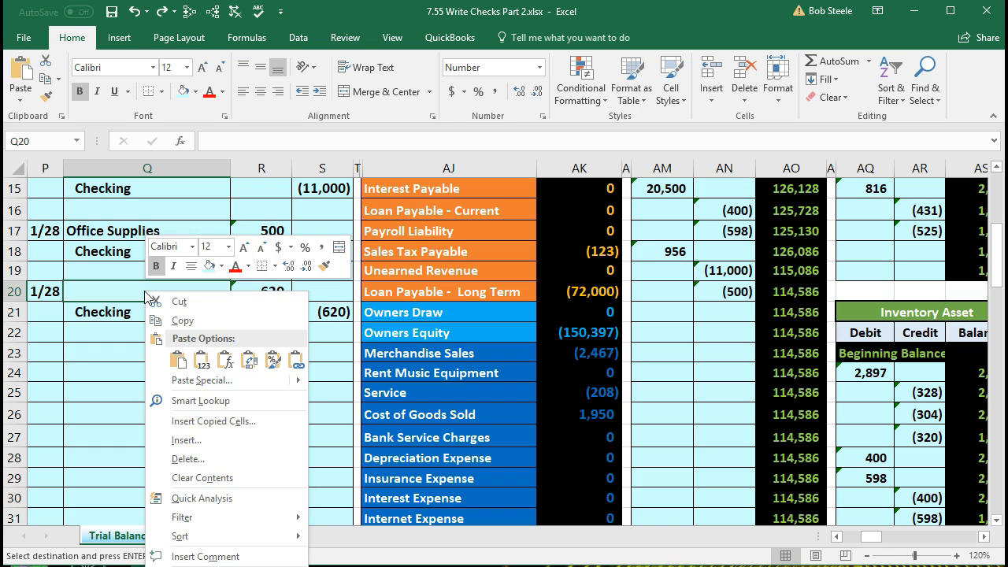
click(201, 360)
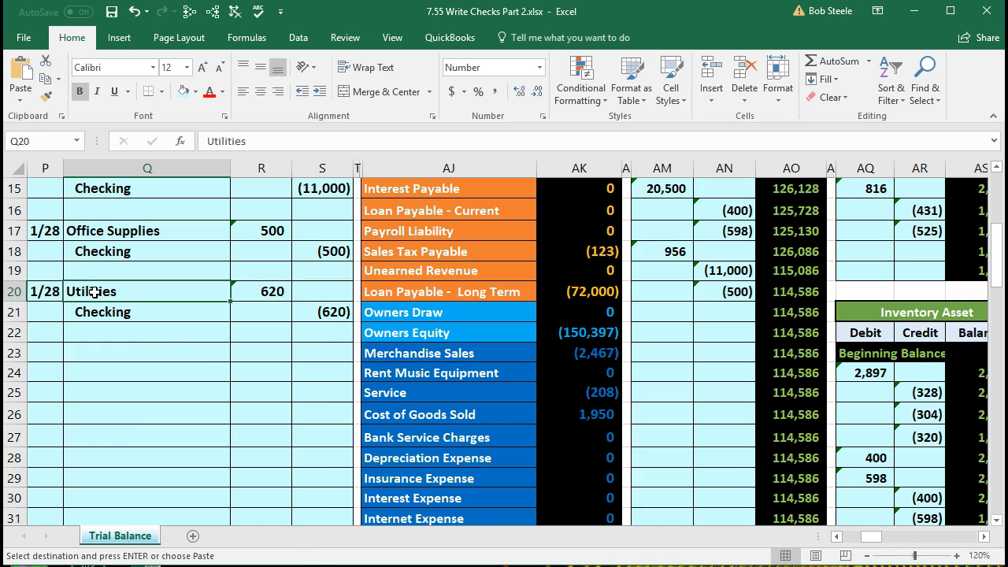
Review the 1/28 utilities journal entry and examine the Utilities account in the trial balance
drag(45, 290, 196, 299)
key(ctrl+v)
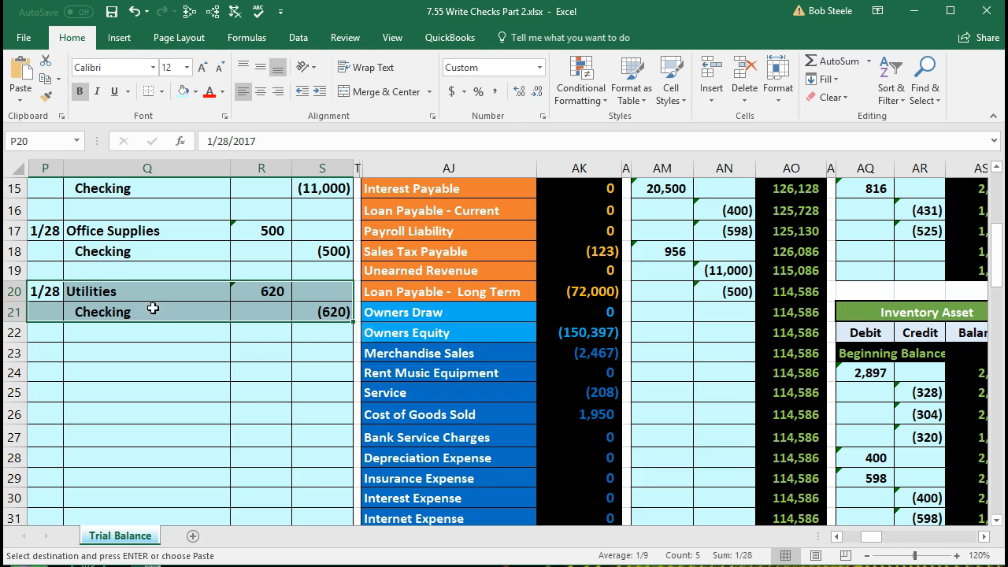
drag(111, 292, 260, 293)
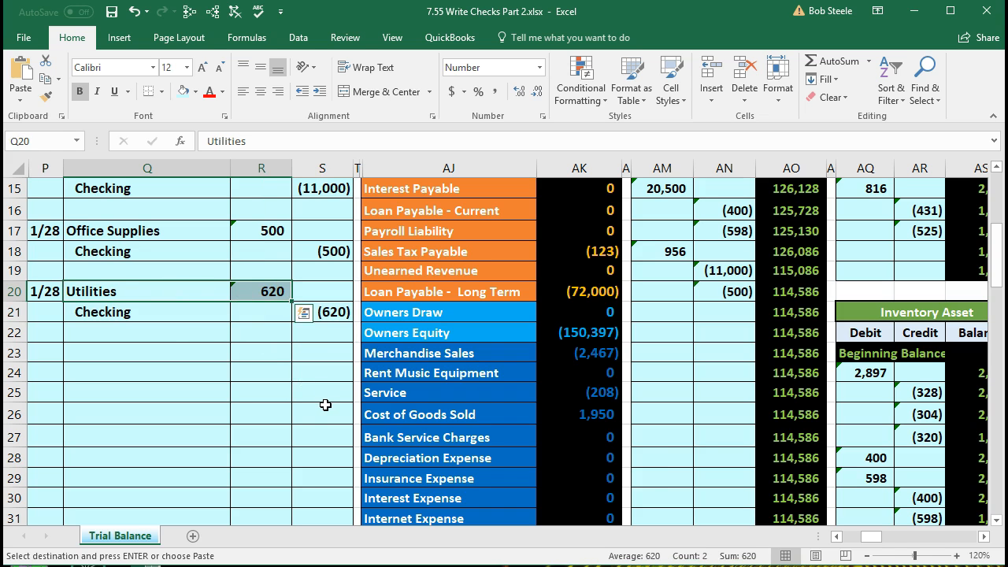
scroll(326, 404, up, 3)
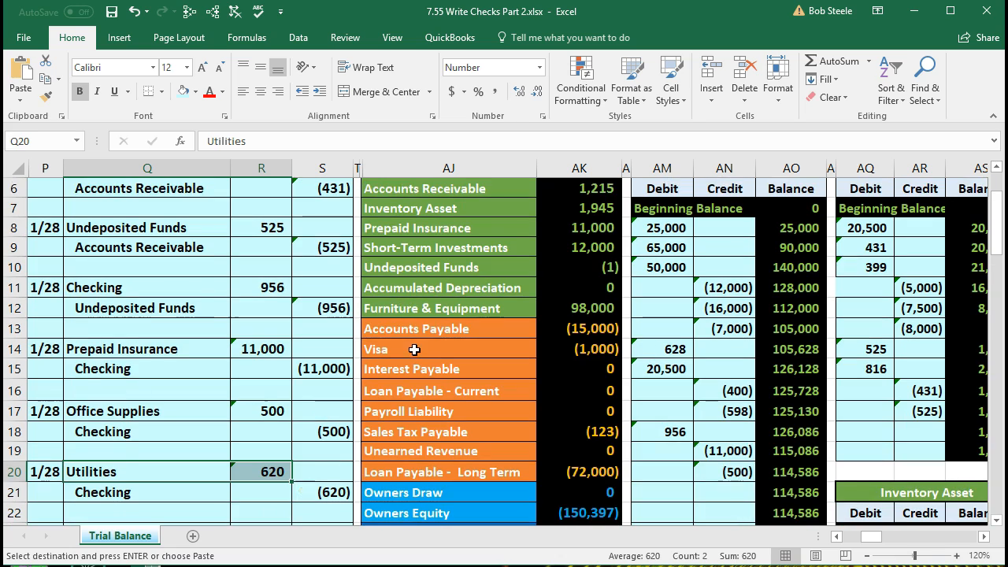
scroll(413, 350, down, 4)
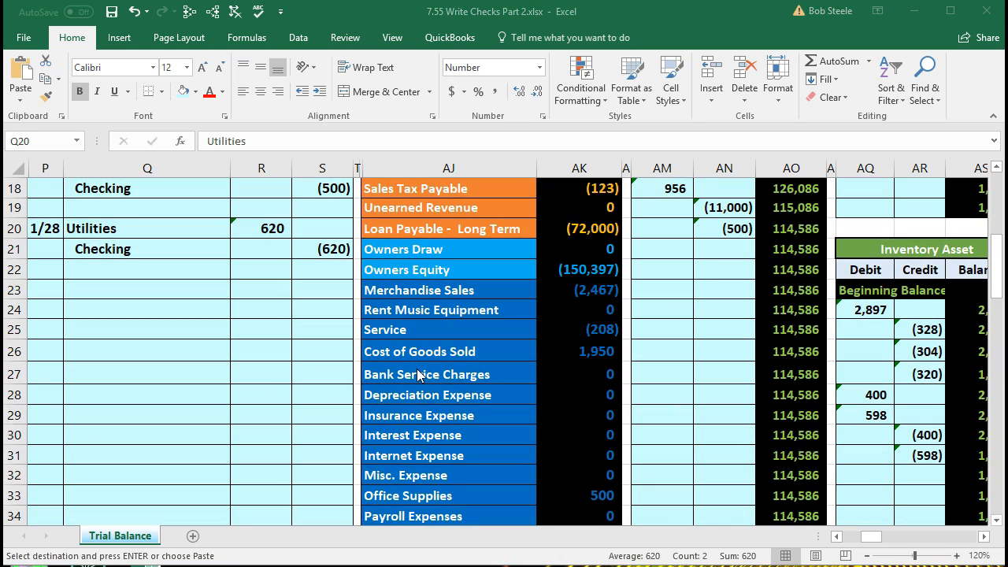
click(416, 415)
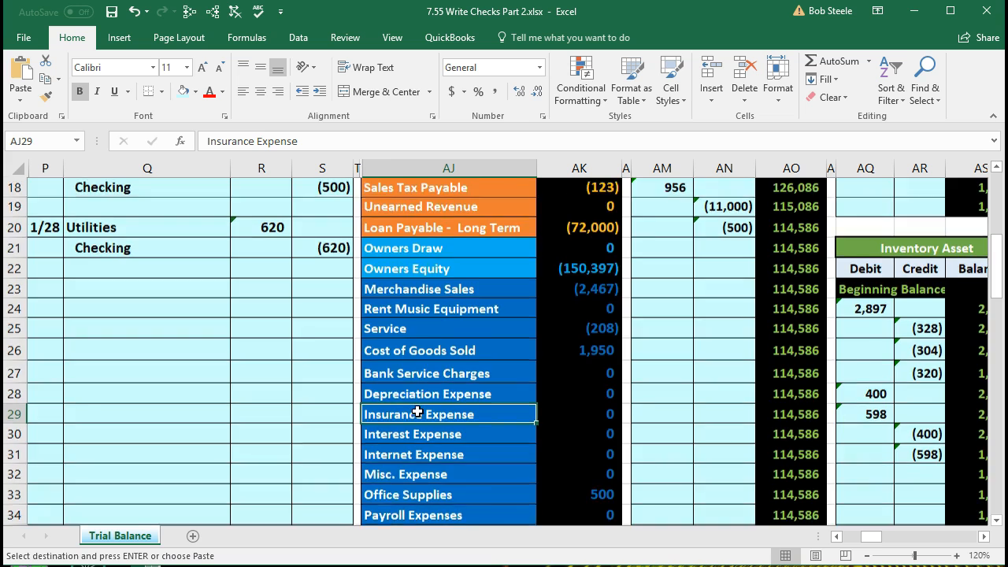
scroll(412, 416, down, 2)
click(415, 433)
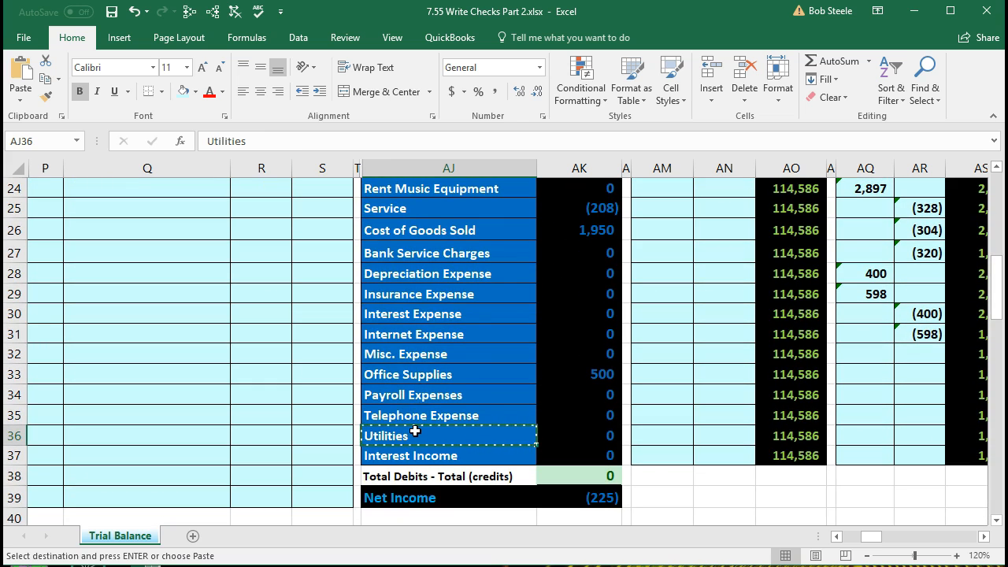
scroll(414, 431, up, 4)
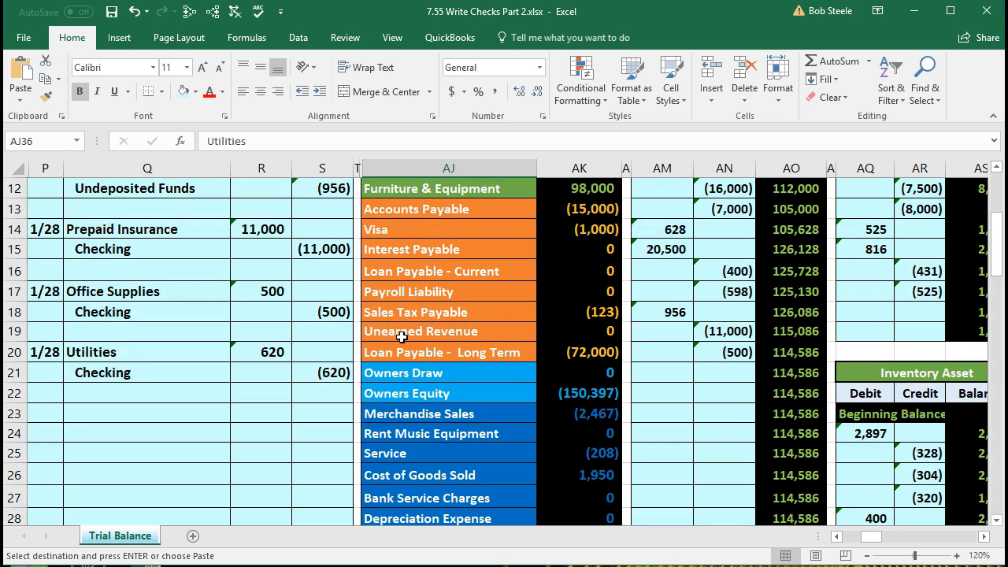
click(402, 336)
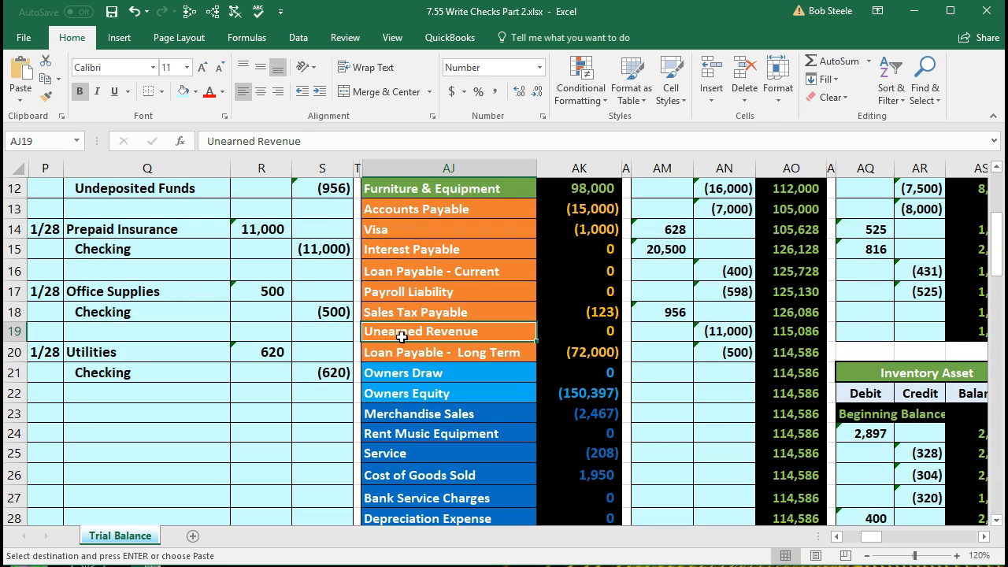
key(Right)
Freeze panes at cell AJ1 so the general journal columns stay in view while moving across the ledger
scroll(401, 336, up, 4)
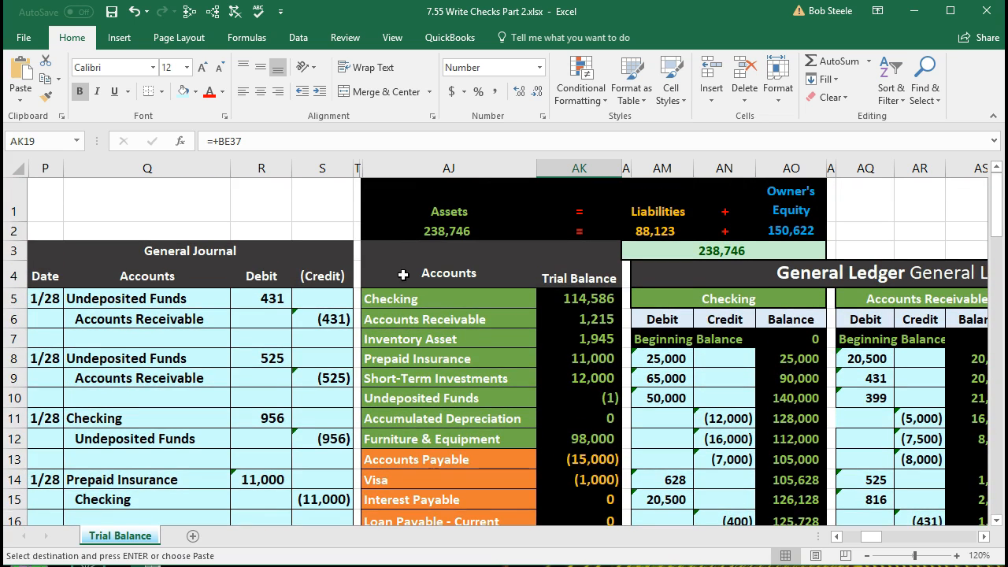
click(398, 201)
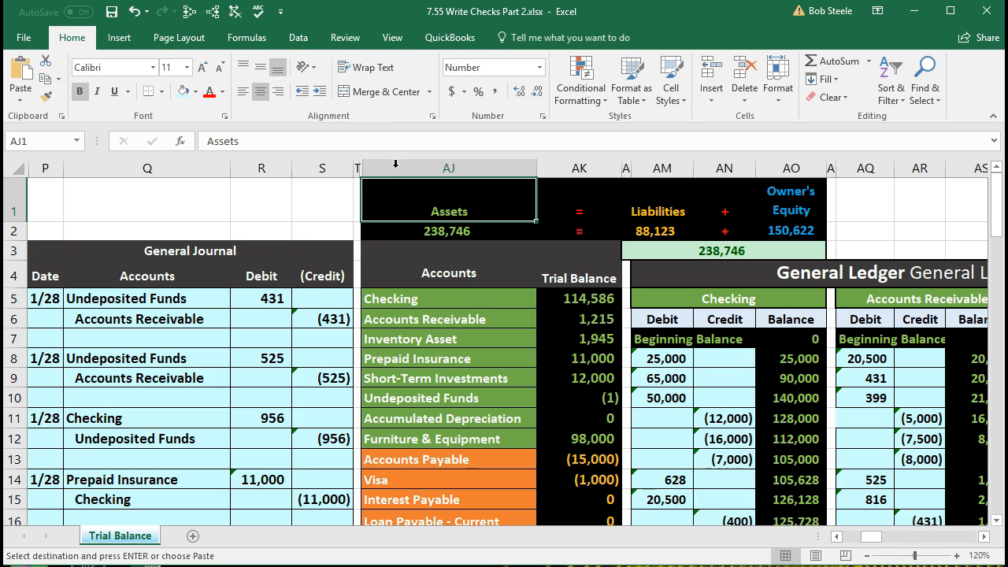
click(392, 41)
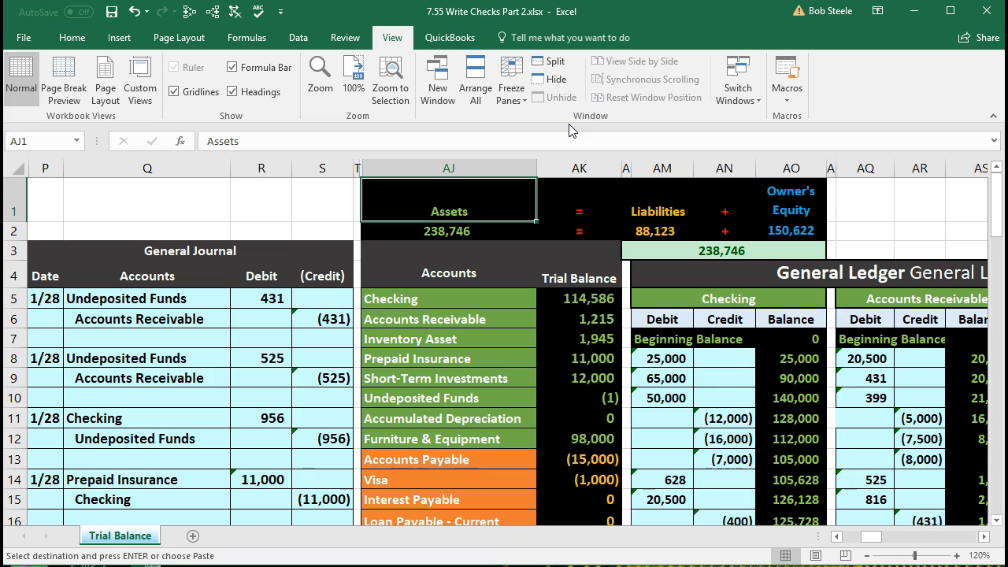
click(511, 88)
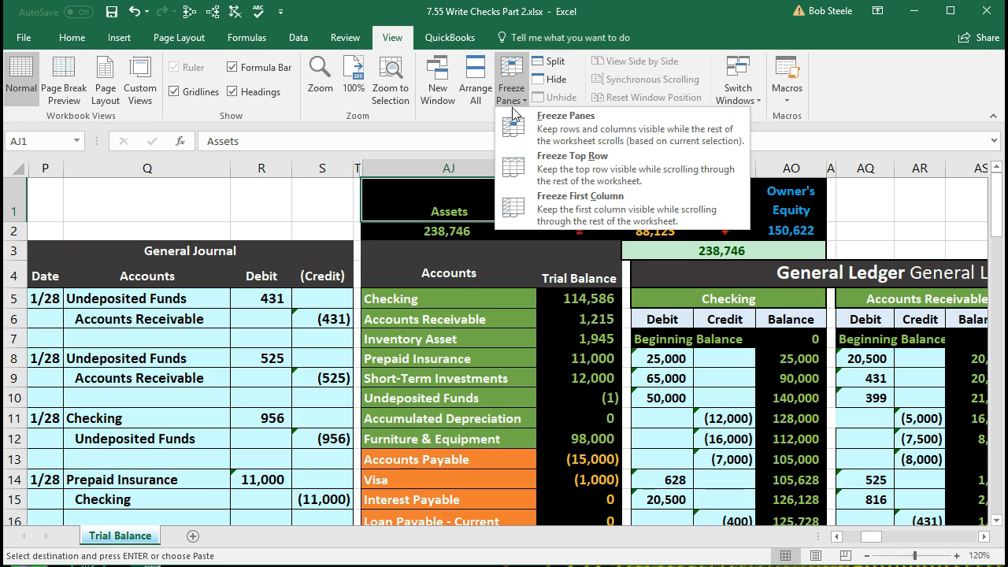
click(600, 130)
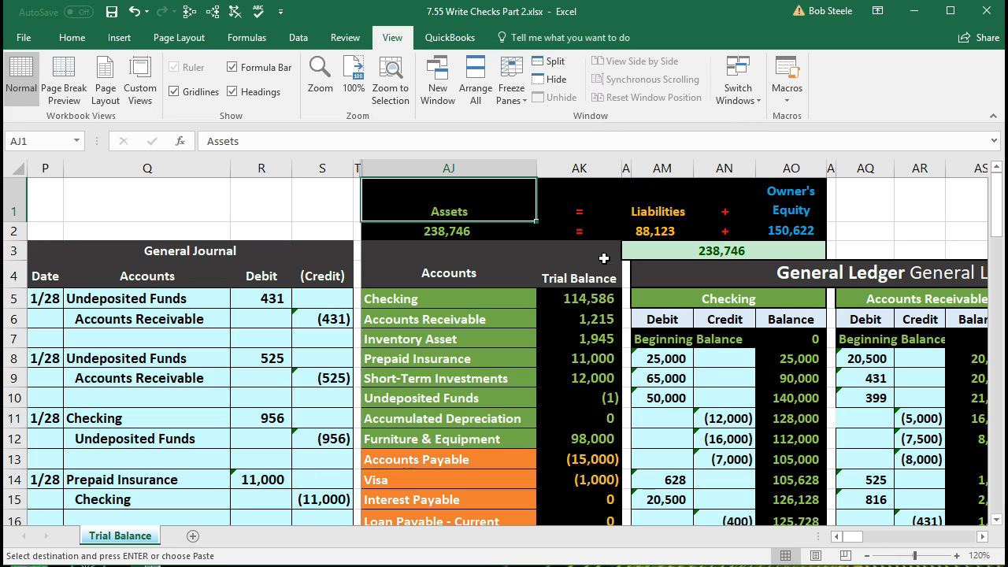
Post the Utilities debit to the Utilities ledger by entering the formula =R20 in cell BS31
click(604, 338)
key(Right)
key(Right)
key(Right)
key(Right)
key(Right)
key(Right)
key(Right)
key(Right)
key(Right)
key(Right)
key(Right)
key(Right)
key(Right)
key(Right)
key(Right)
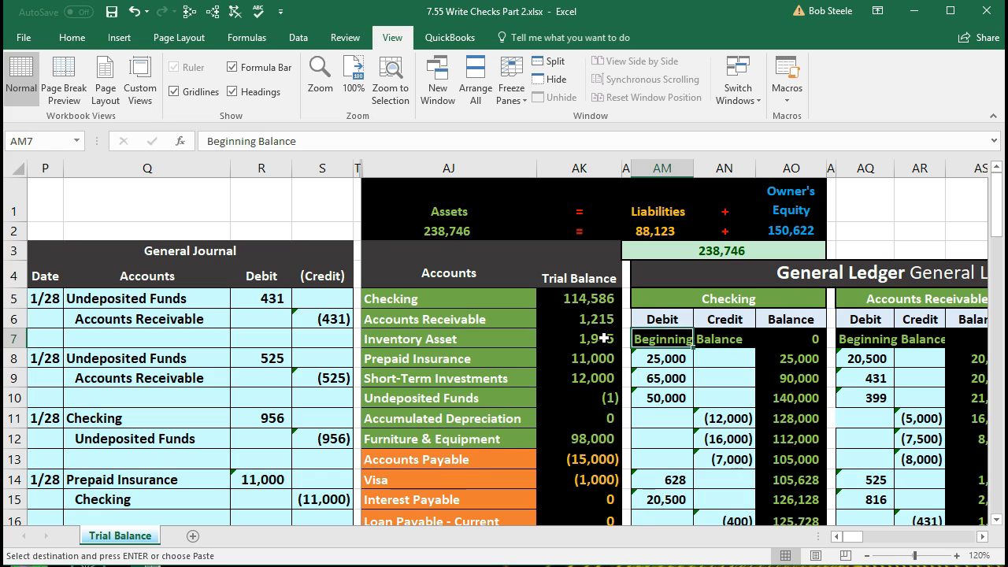
key(Right)
key(Right)
key(Right)
key(Right)
key(Right)
key(Right)
key(Right)
key(Right)
key(Right)
key(Right)
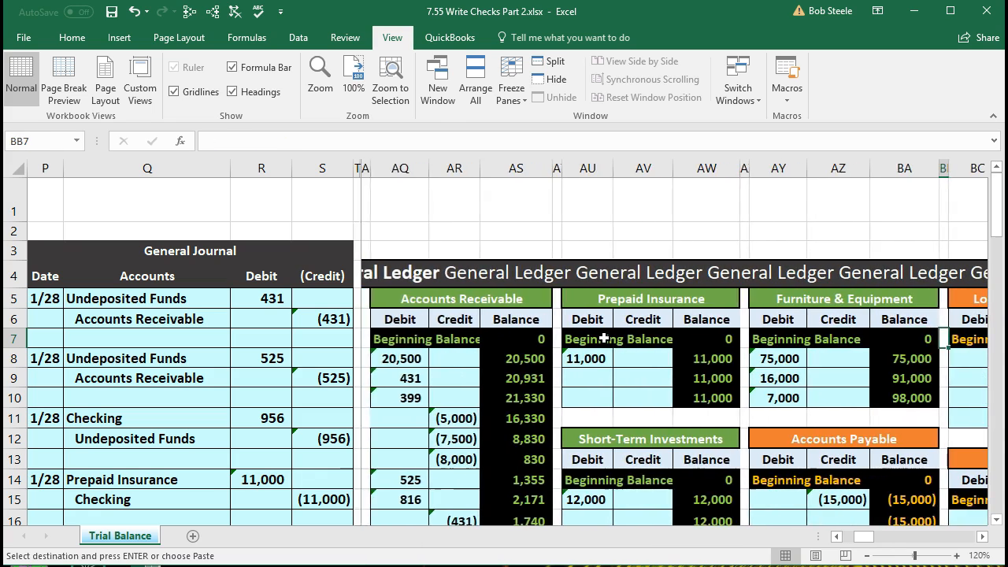
key(Right)
key(Right)
key(Right)
key(Right)
key(Right)
key(Right)
key(Right)
key(Right)
key(Right)
key(Right)
key(Right)
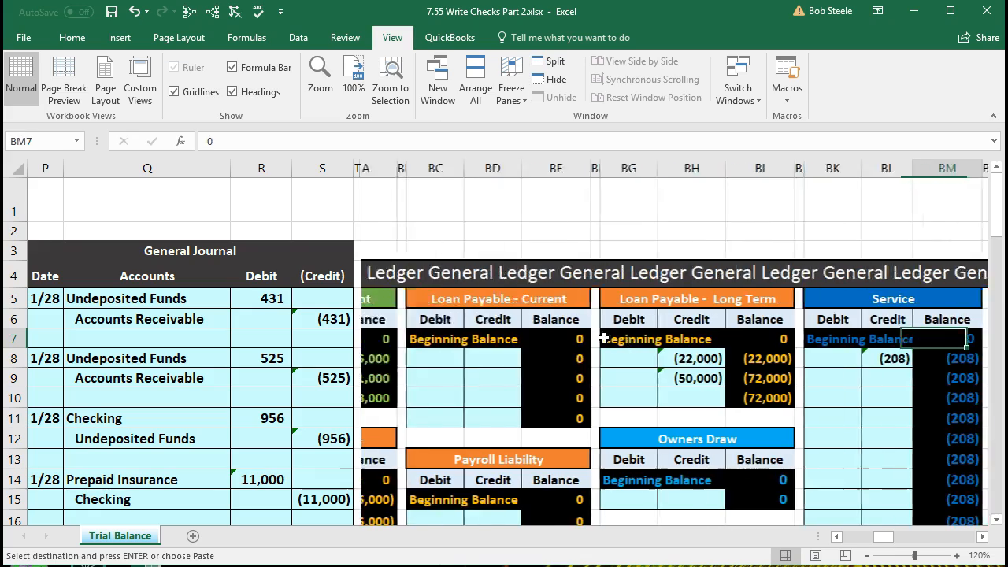
key(Right)
key(Right)
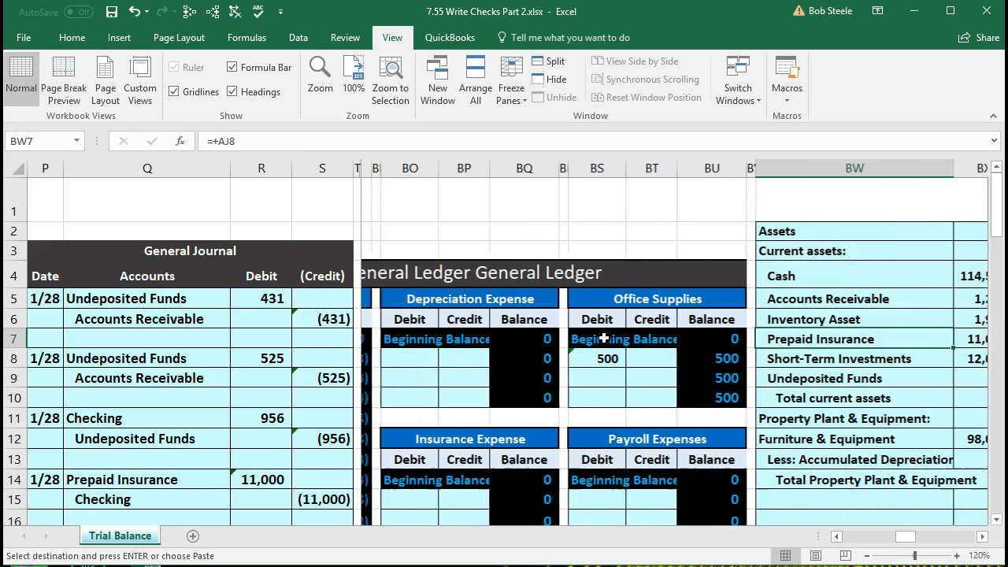
scroll(604, 338, down, 6)
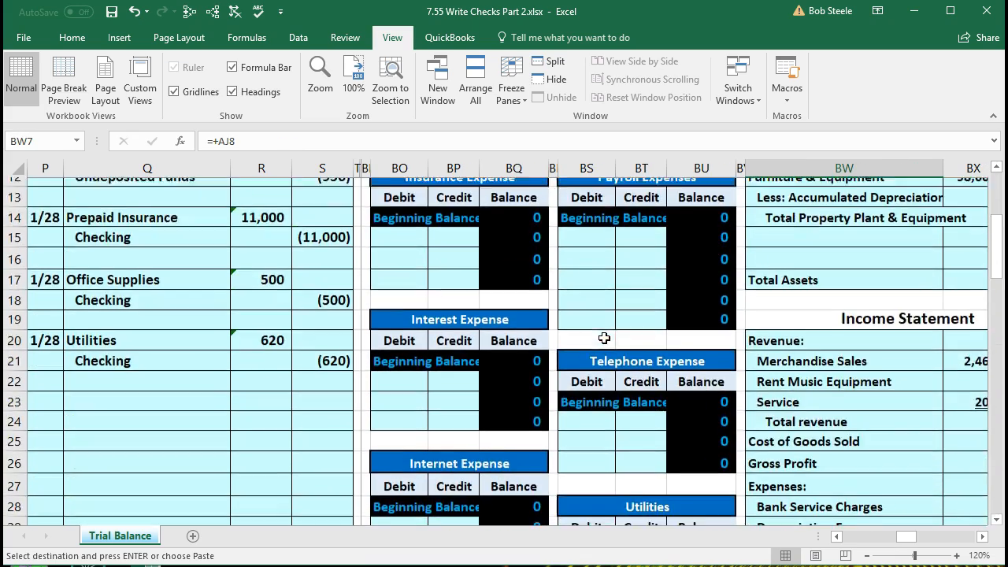
scroll(604, 339, down, 1)
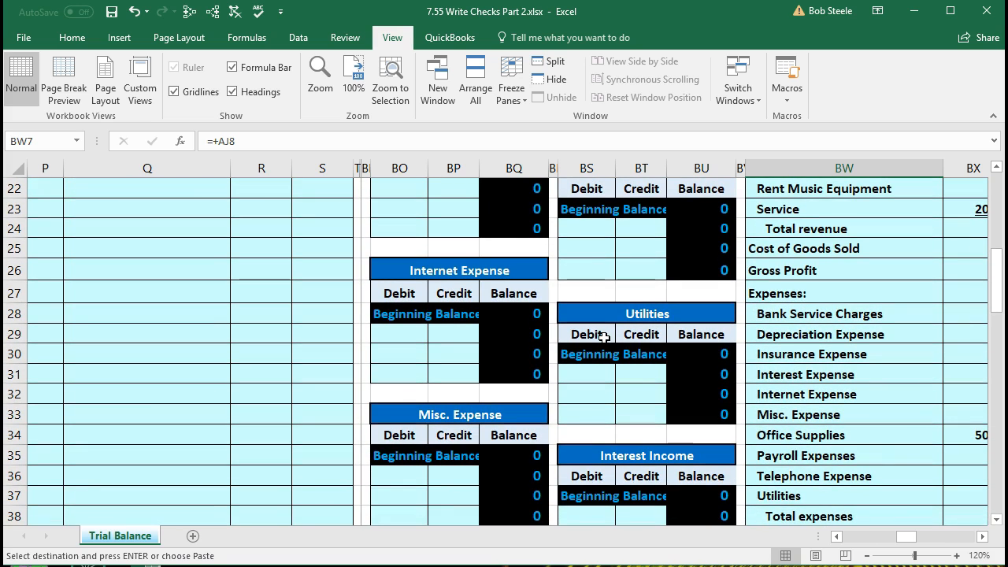
click(590, 372)
scroll(492, 395, up, 1)
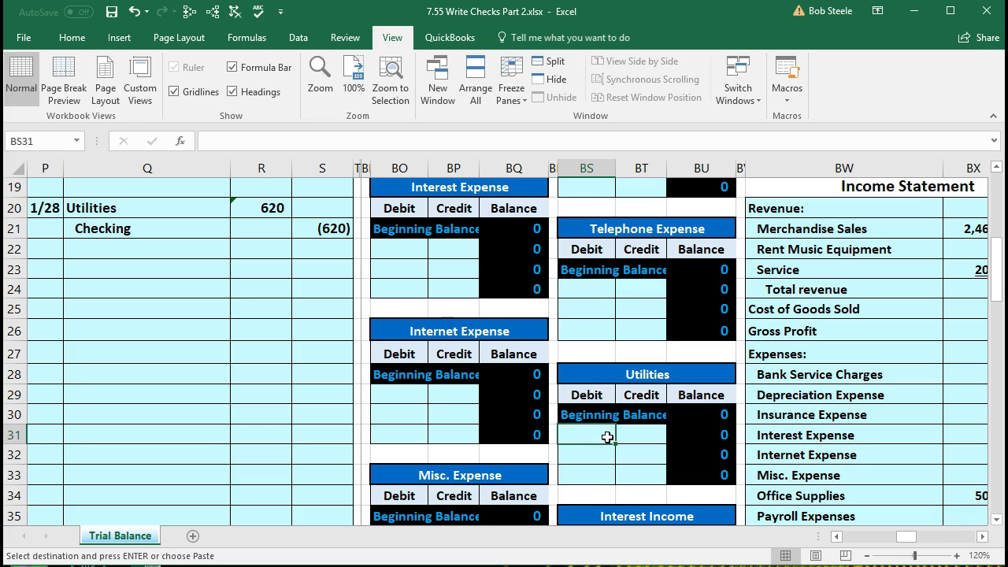
text(=)
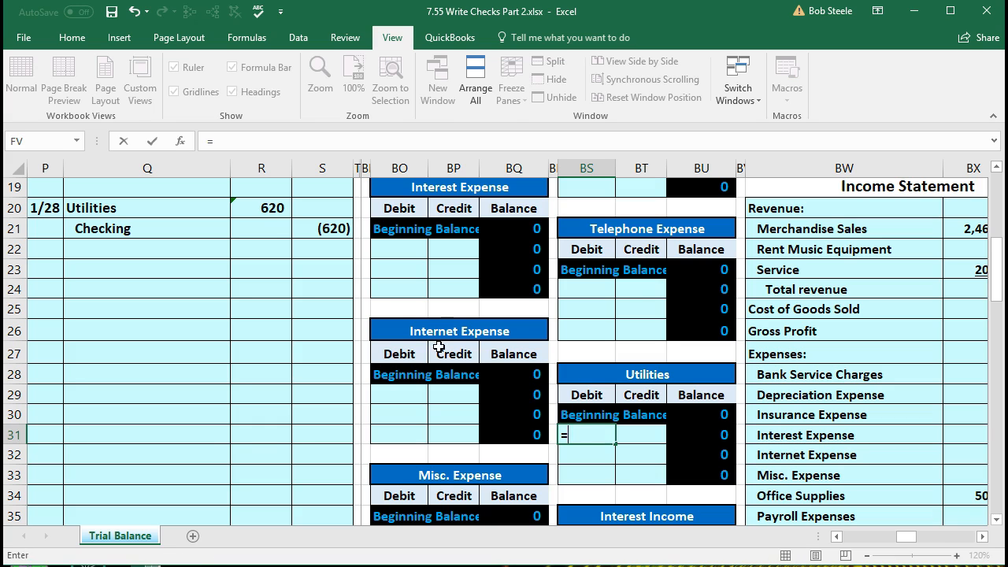
click(259, 207)
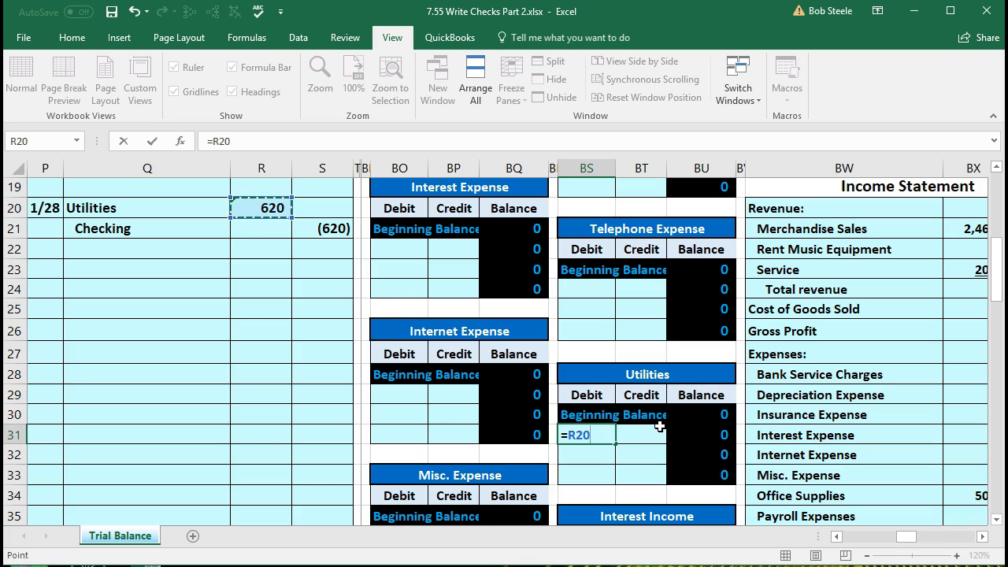
key(Return)
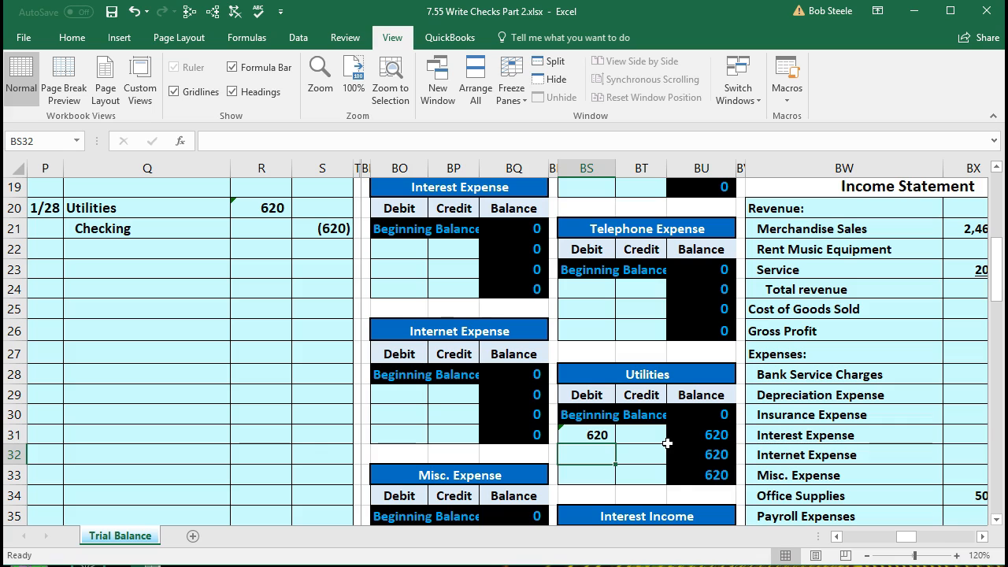
Check the running balance in the Utilities ledger, and the Utilities amount and total debits minus credits in the trial balance
click(710, 423)
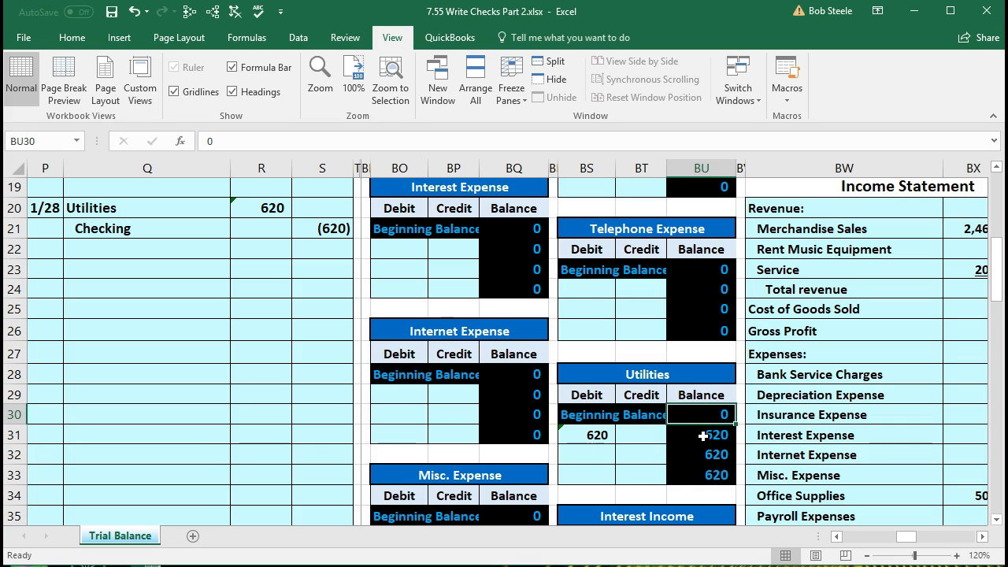
click(710, 438)
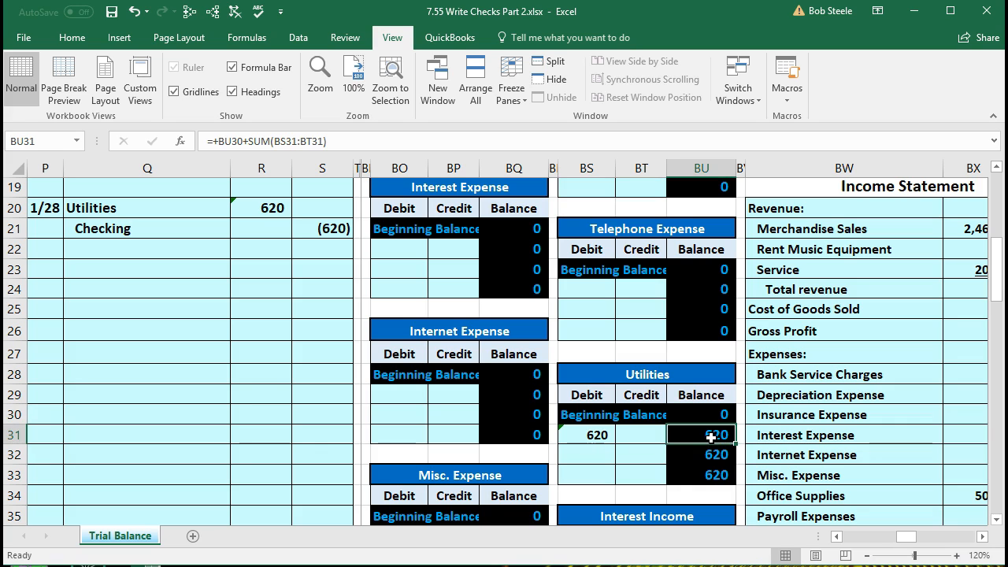
key(Left)
key(Left)
key(Left)
key(Left)
key(Left)
key(Left)
key(Left)
key(Left)
key(Left)
key(Left)
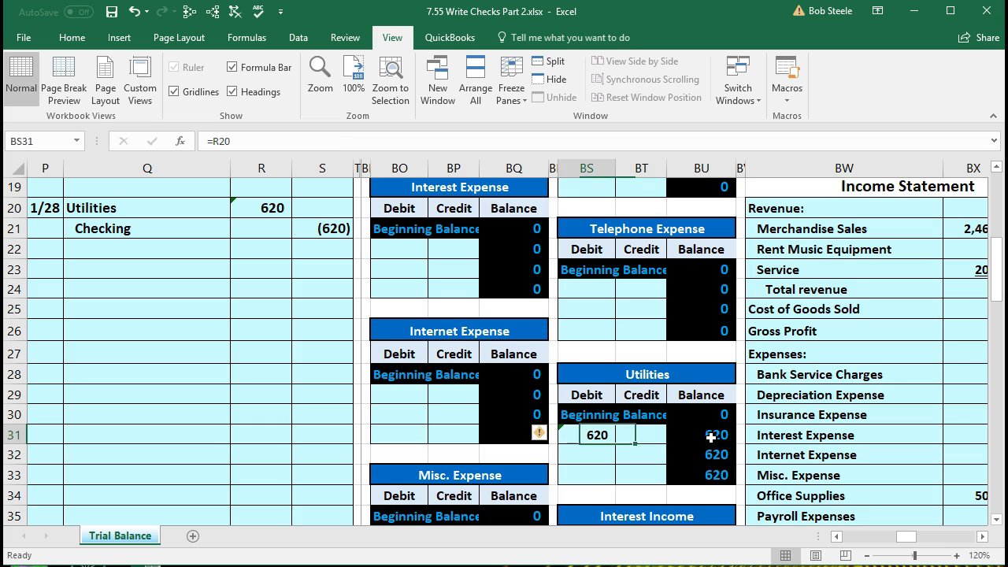
key(Left)
key(Left)
key(Left)
key(Left)
key(Left)
key(Left)
key(Left)
key(Left)
key(Left)
key(Left)
key(Left)
key(Left)
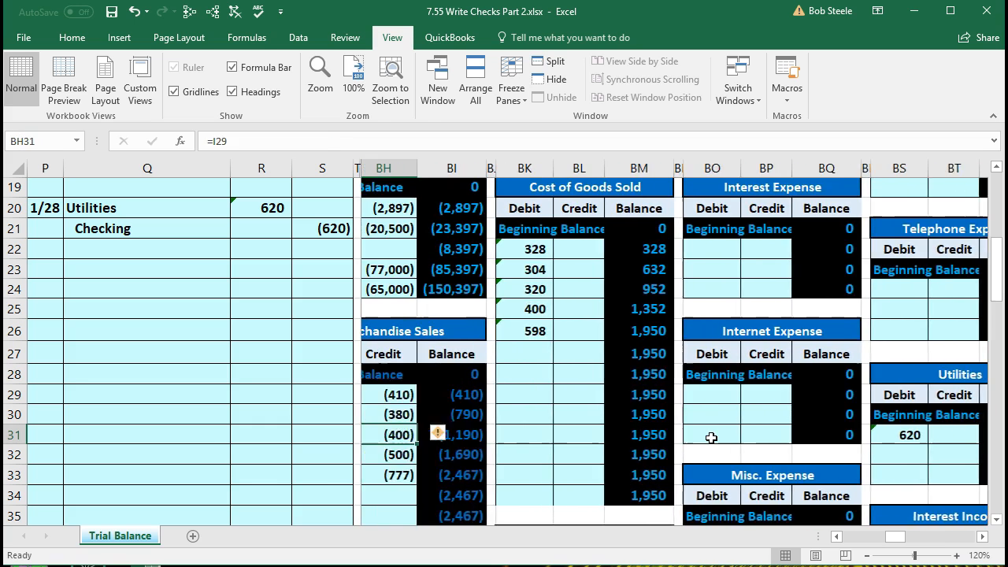
key(Left)
key(Left)
key(Left)
key(Left)
key(Left)
key(Left)
key(Left)
key(Left)
key(Left)
key(Left)
key(Left)
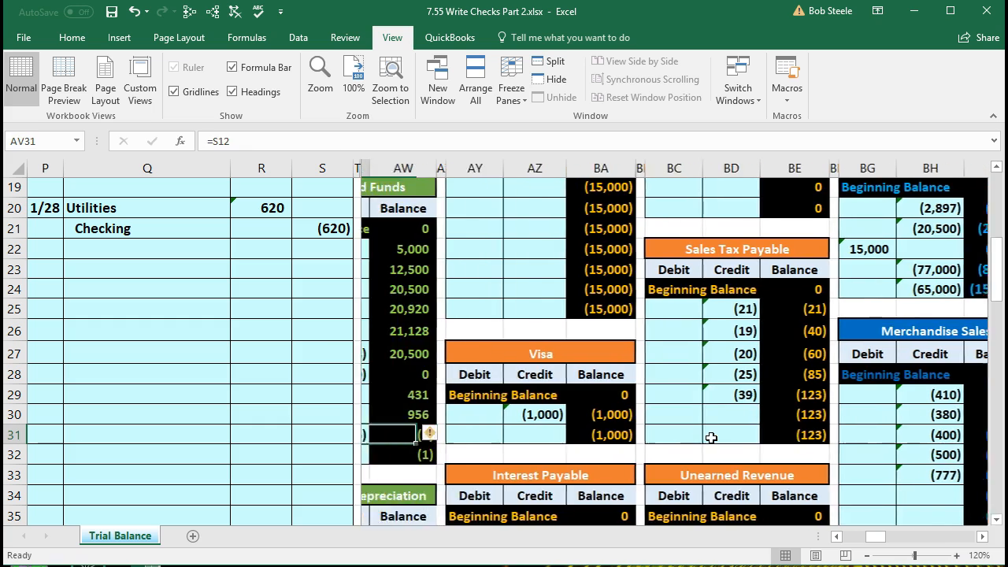
key(Left)
key(Left)
key(Left)
key(Left)
key(Left)
key(Left)
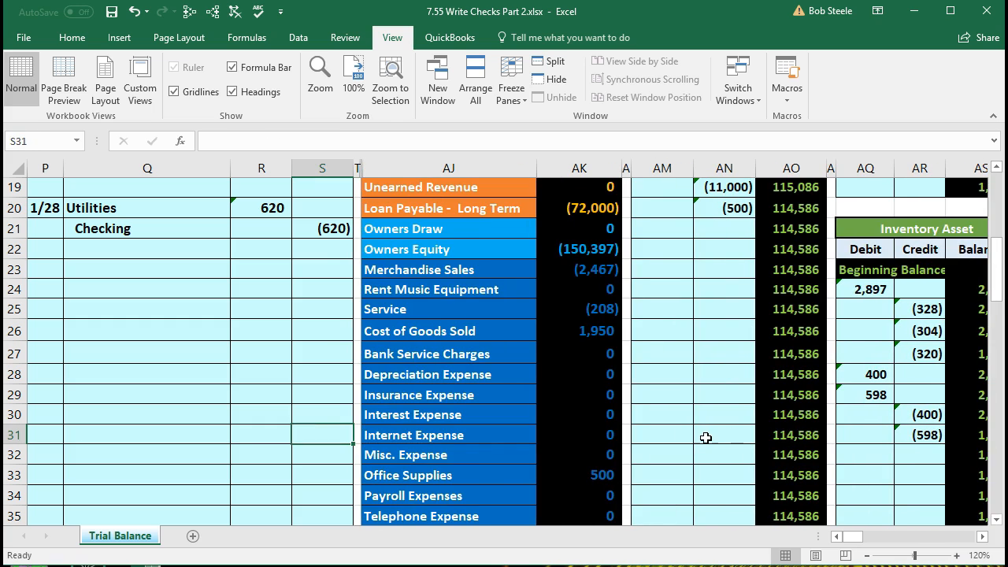
scroll(654, 389, down, 2)
click(612, 417)
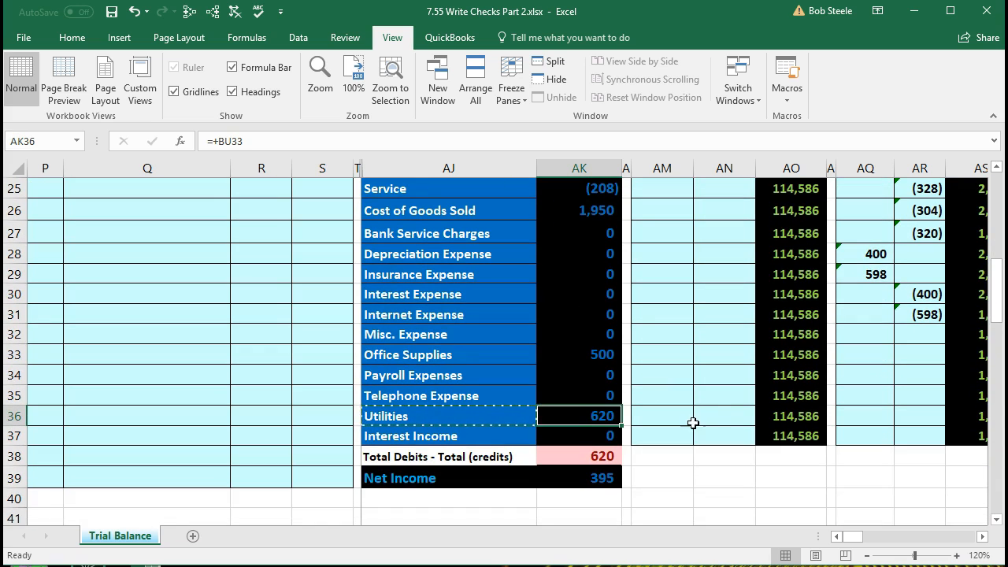
click(613, 458)
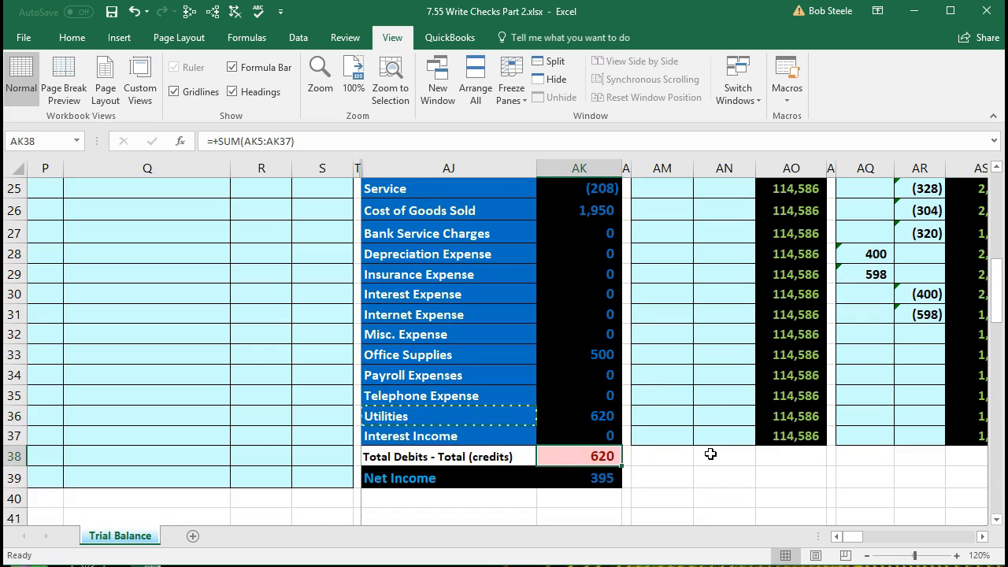
Check the trial balance's Net Income by summing the revenue rows AK23:AK25, the expense rows AK26:AK36, and both together
click(581, 483)
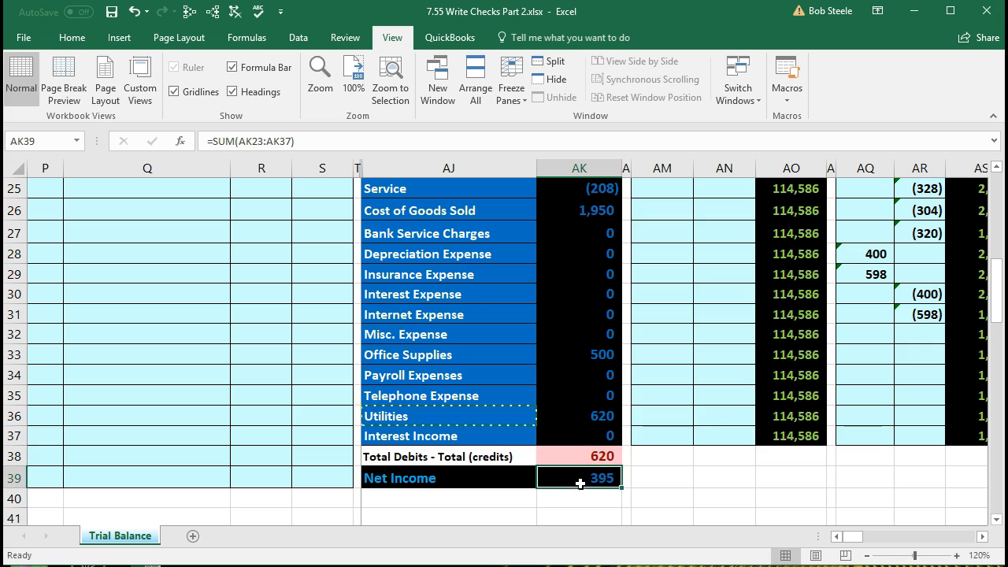
scroll(580, 496, up, 1)
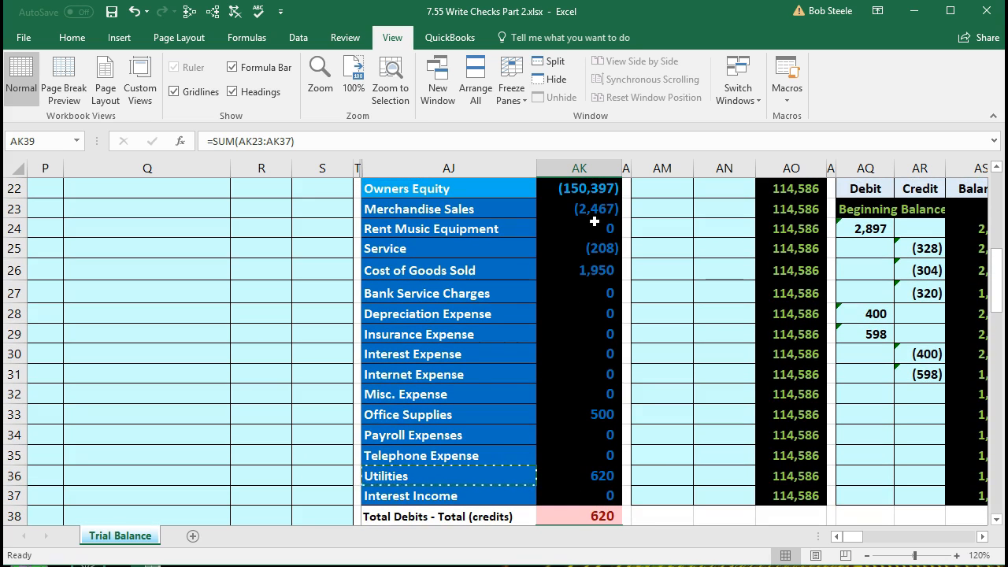
drag(588, 207, 596, 250)
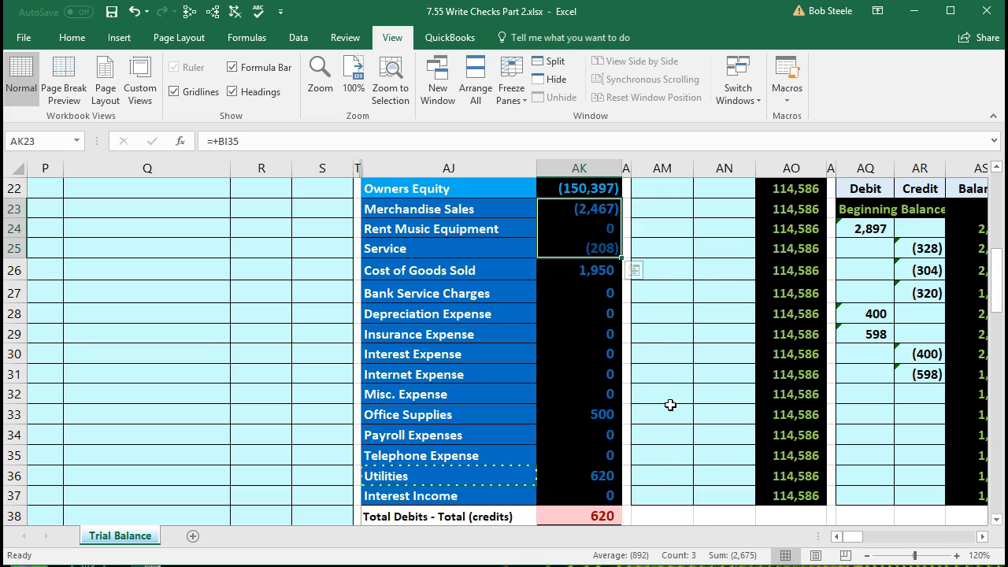
drag(582, 272, 610, 475)
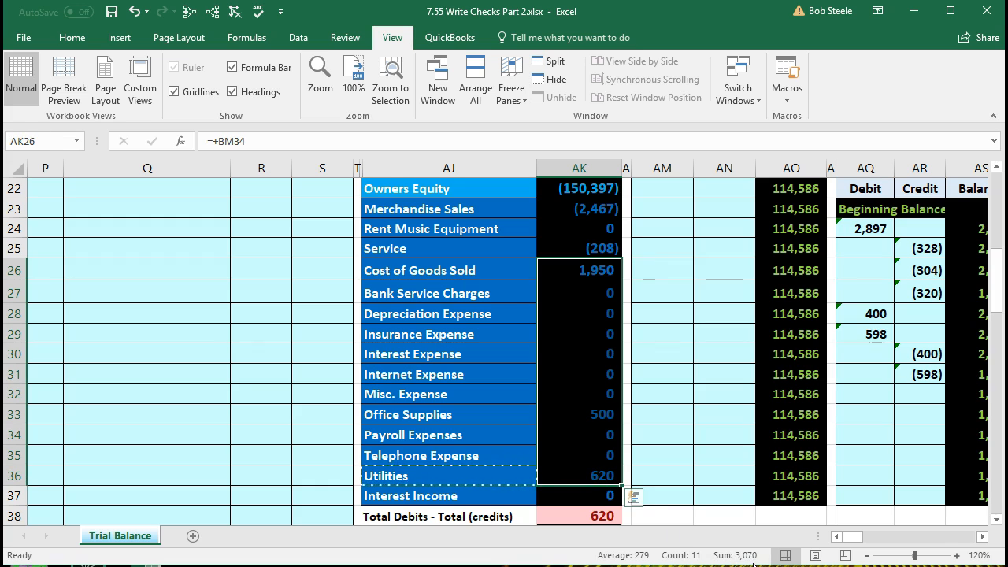
drag(594, 208, 603, 479)
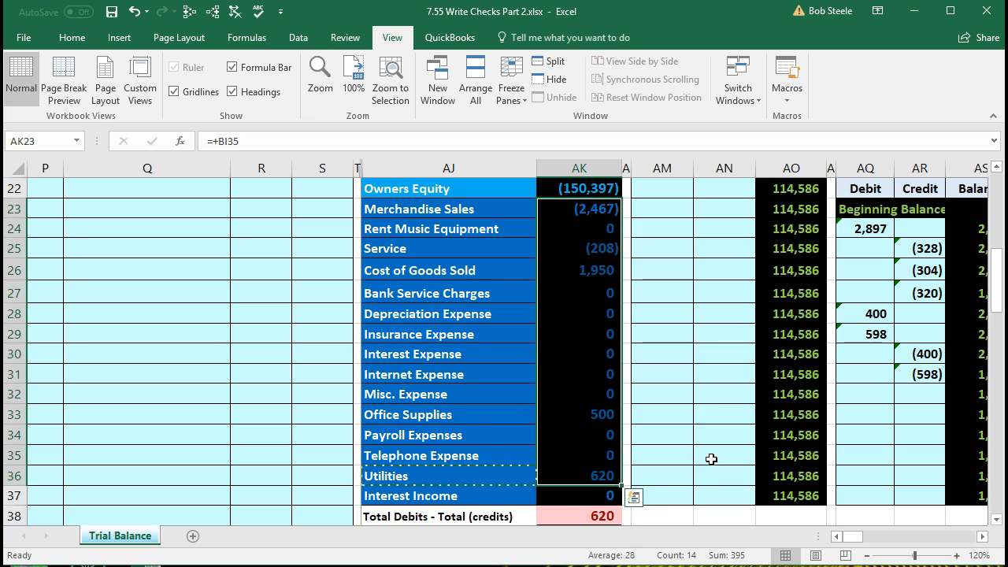
scroll(706, 452, down, 2)
click(603, 413)
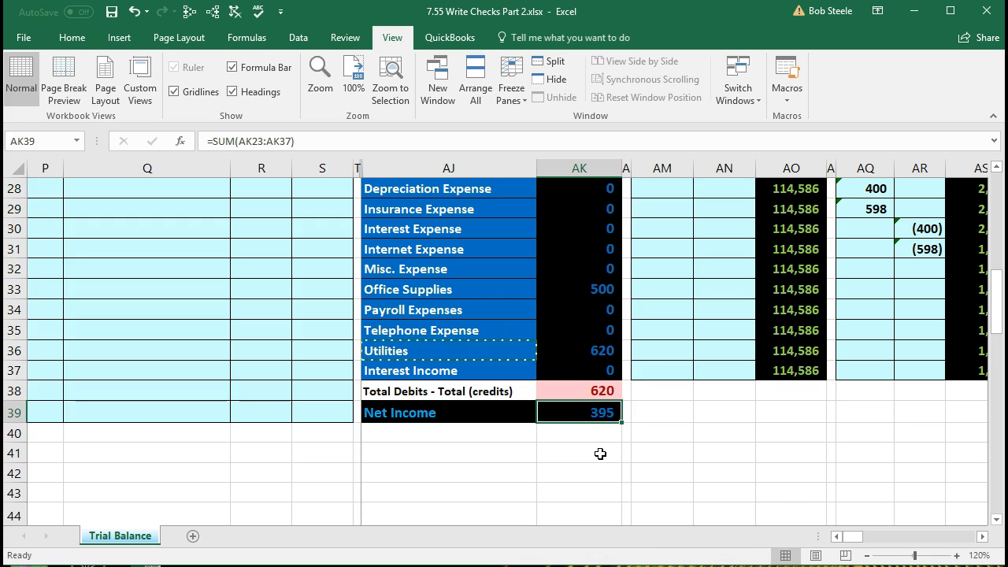
Inspect the Net Income formula in cell AK39 and the range of accounts it sums, leaving the formula as it is
double_click(582, 411)
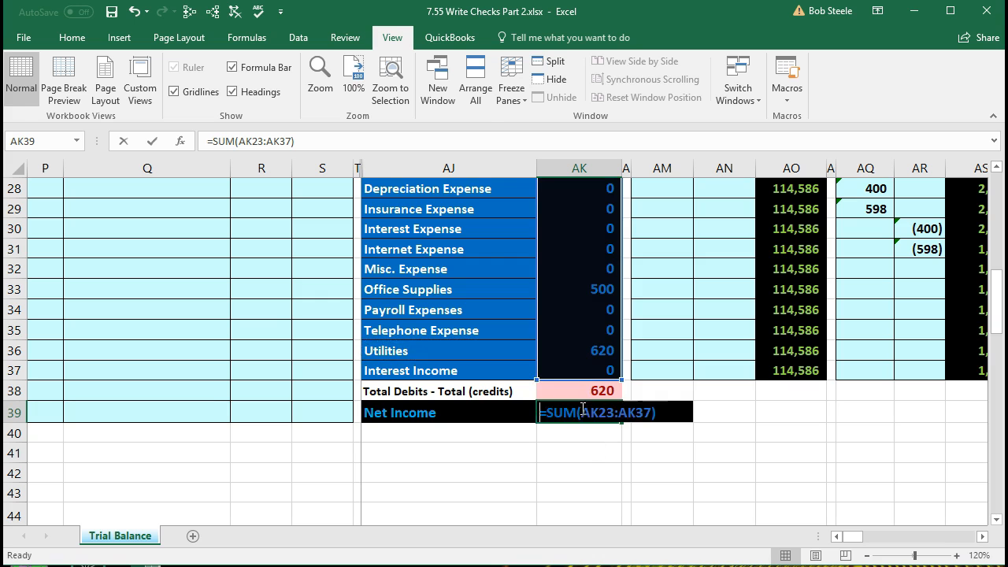
scroll(593, 439, up, 2)
scroll(593, 439, up, 1)
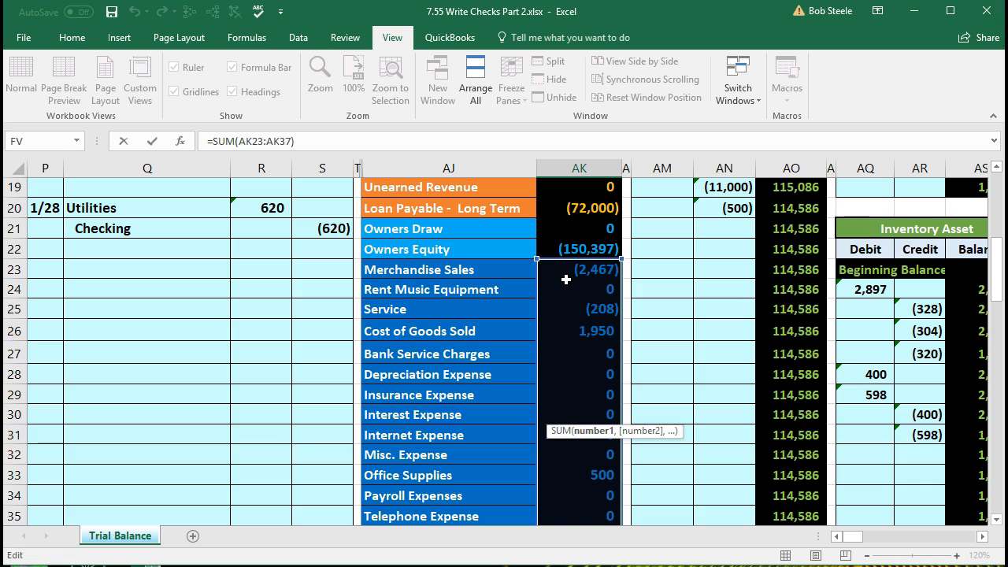
scroll(565, 279, down, 2)
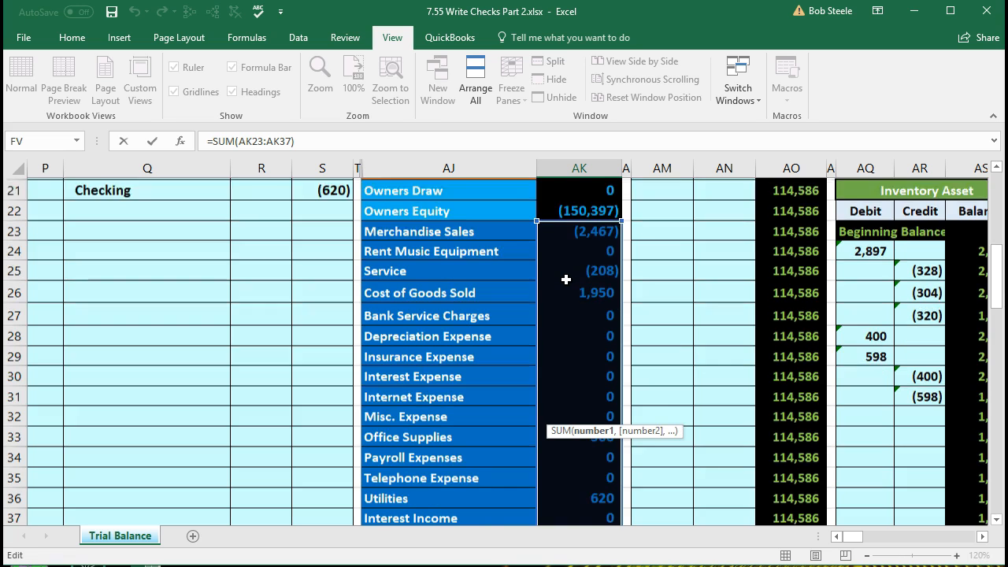
key(Escape)
key(Return)
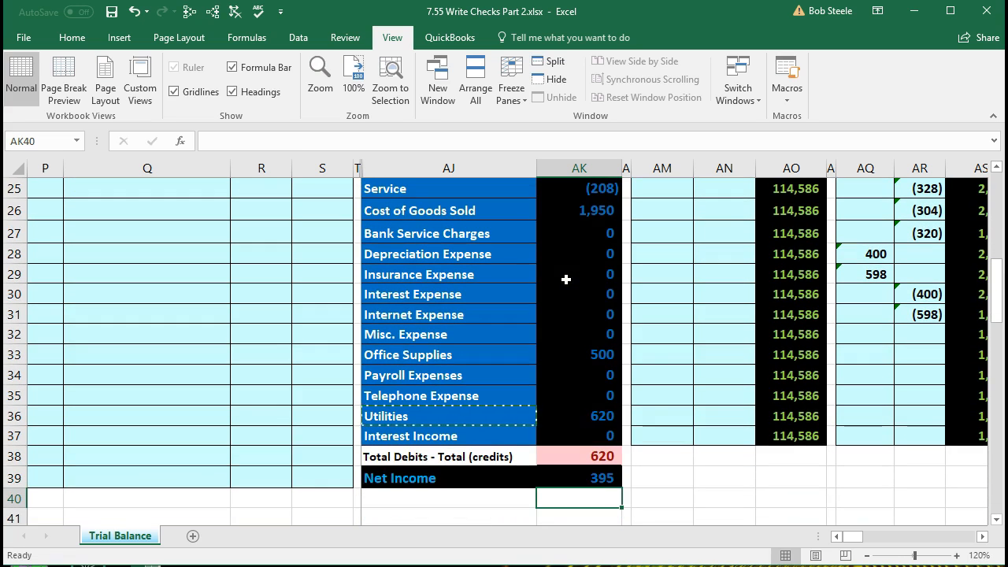
click(598, 477)
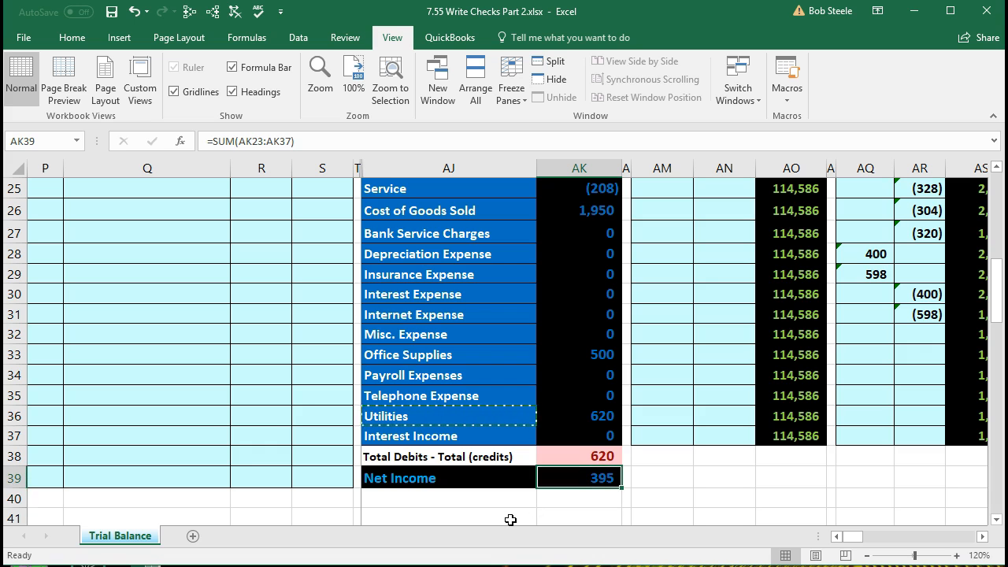
Review the Checking credit line of the 1/28 utilities journal entry and the Checking account in the trial balance
scroll(510, 519, up, 4)
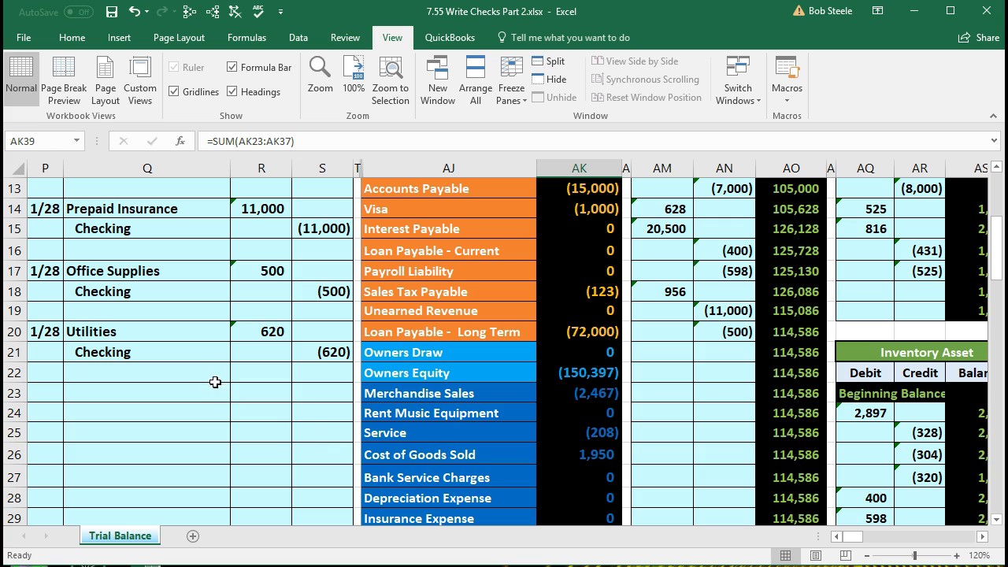
drag(179, 348, 306, 356)
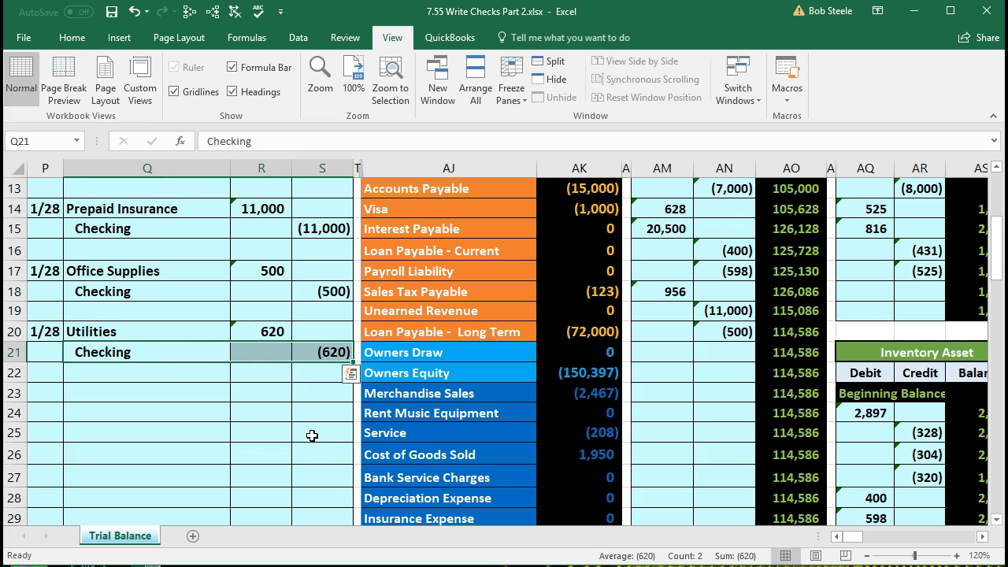
scroll(313, 435, up, 2)
scroll(312, 435, up, 2)
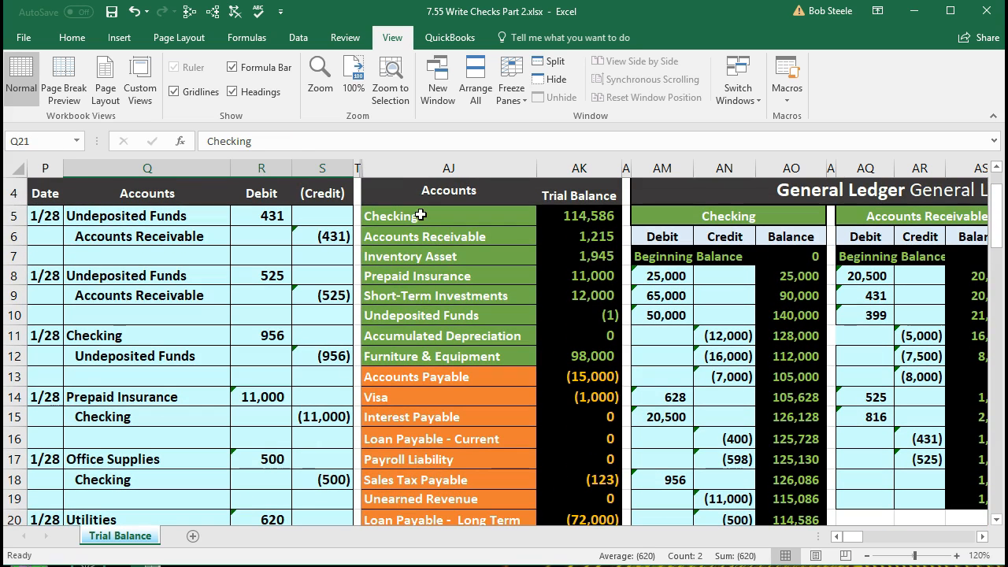
click(447, 211)
drag(531, 208, 544, 207)
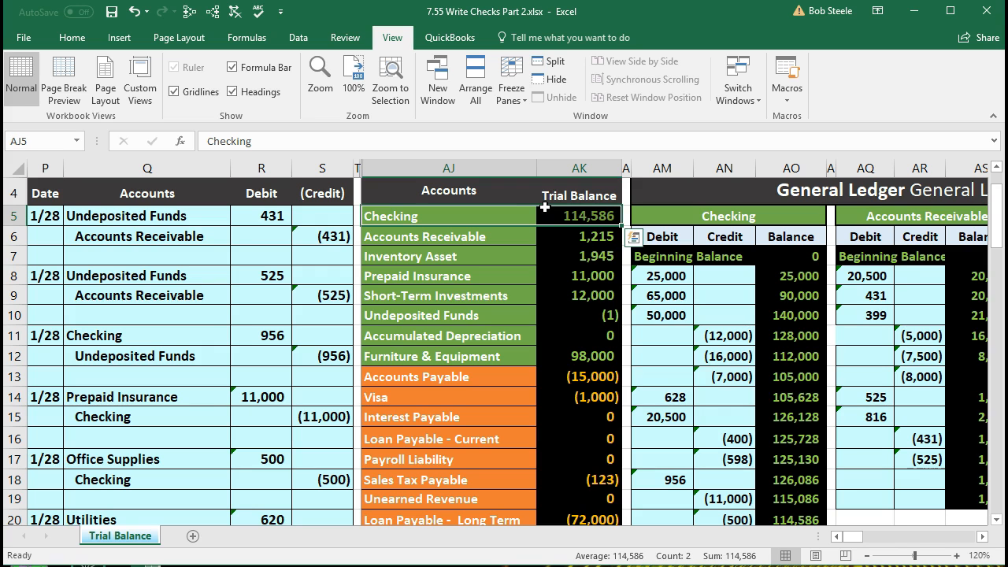
Post the utilities payment's Checking credit to the Checking ledger by entering the formula =S21 in cell AN21
click(696, 302)
scroll(695, 301, down, 1)
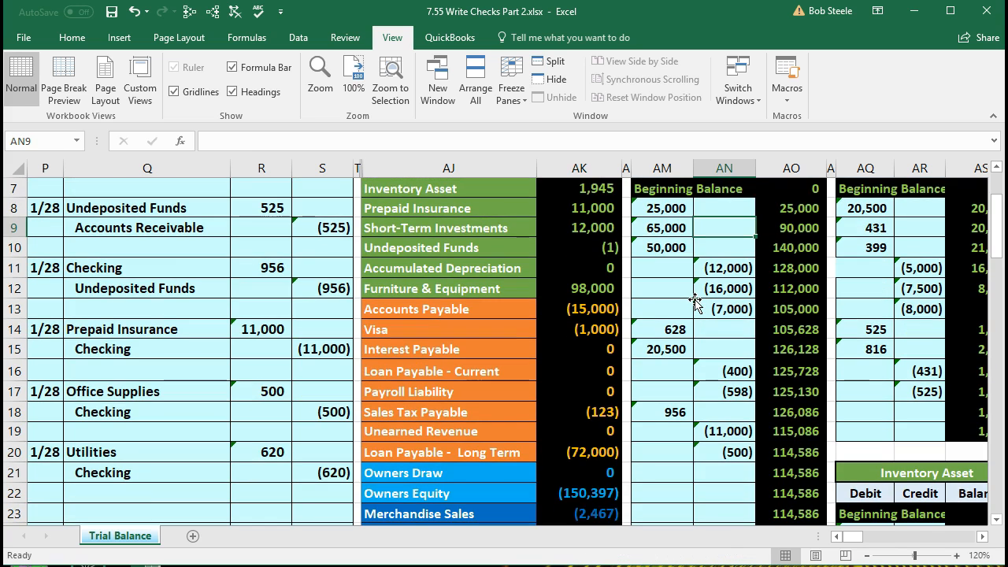
scroll(695, 302, down, 1)
click(716, 417)
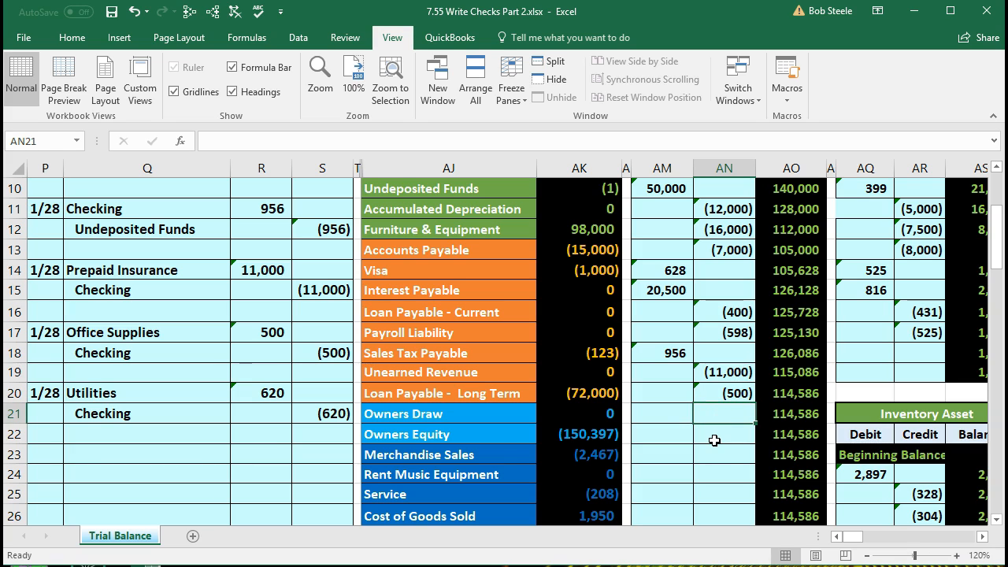
text(=)
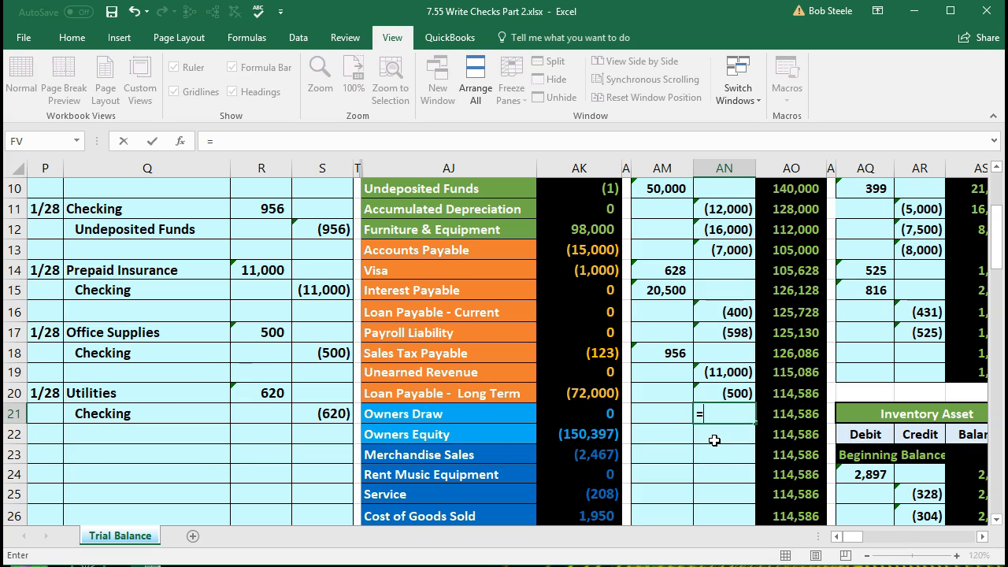
click(348, 408)
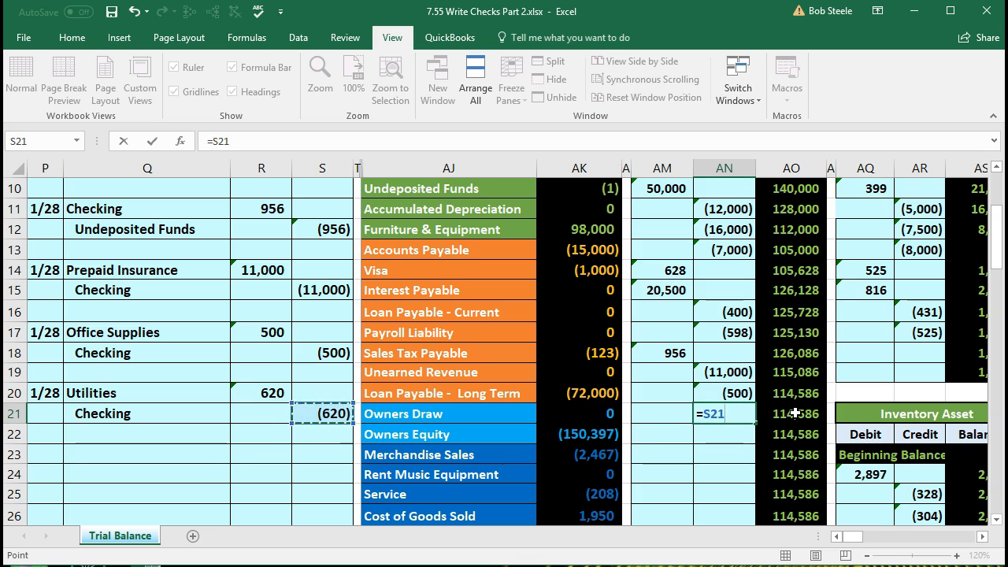
key(Return)
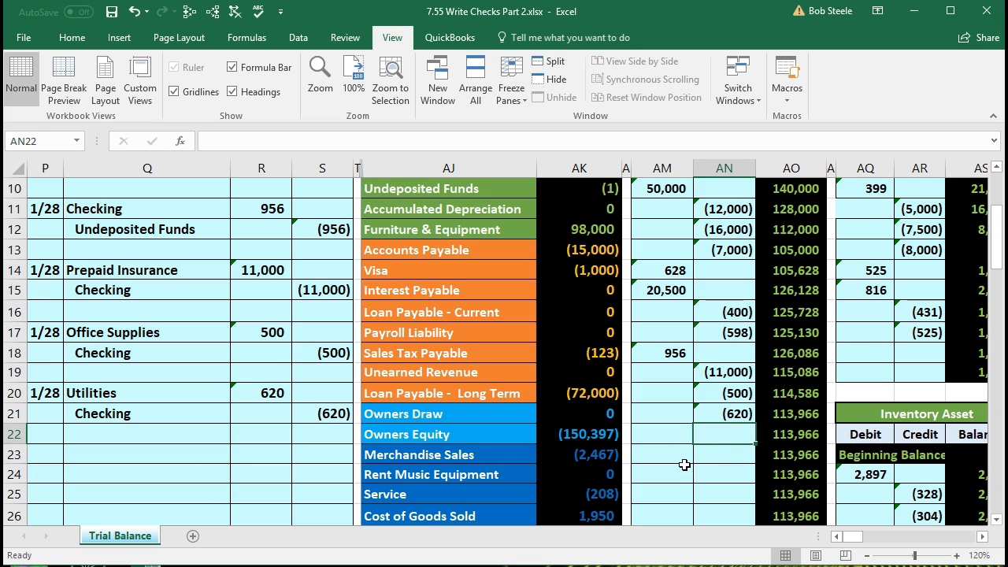
Check total debits minus credits, the Checking amount in the trial balance, and the running balance in the Checking ledger
scroll(679, 462, down, 5)
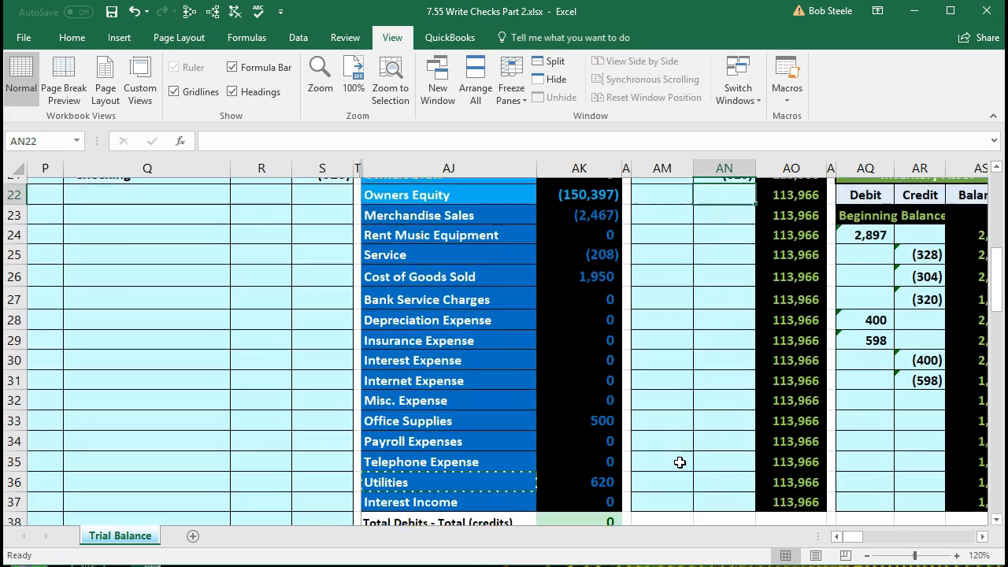
click(616, 463)
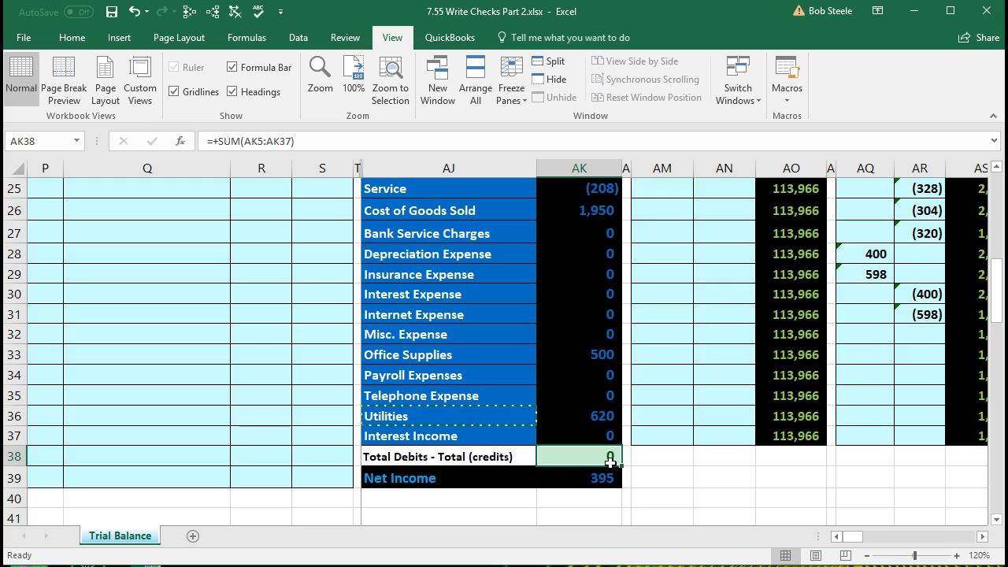
scroll(610, 463, up, 4)
scroll(611, 463, up, 4)
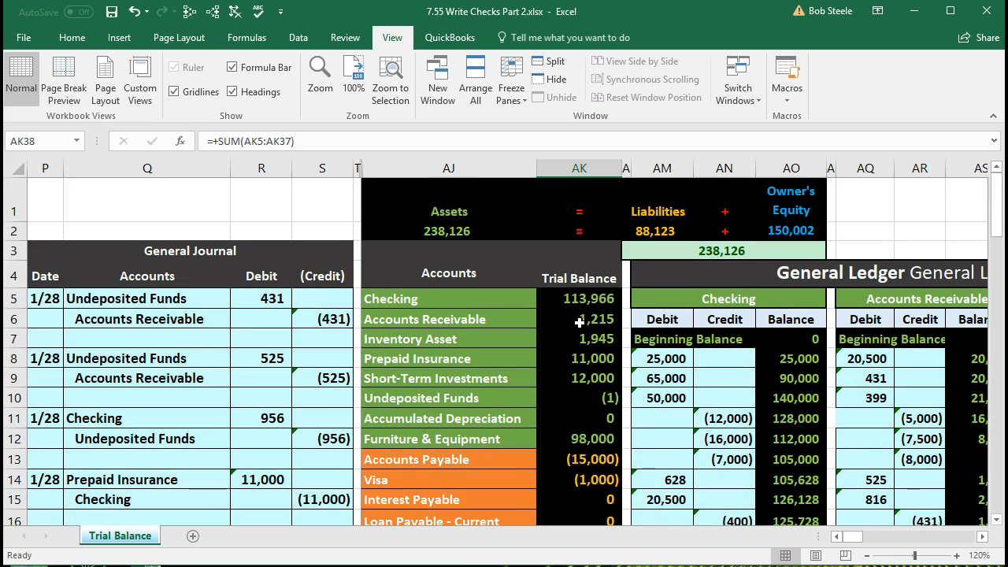
click(571, 298)
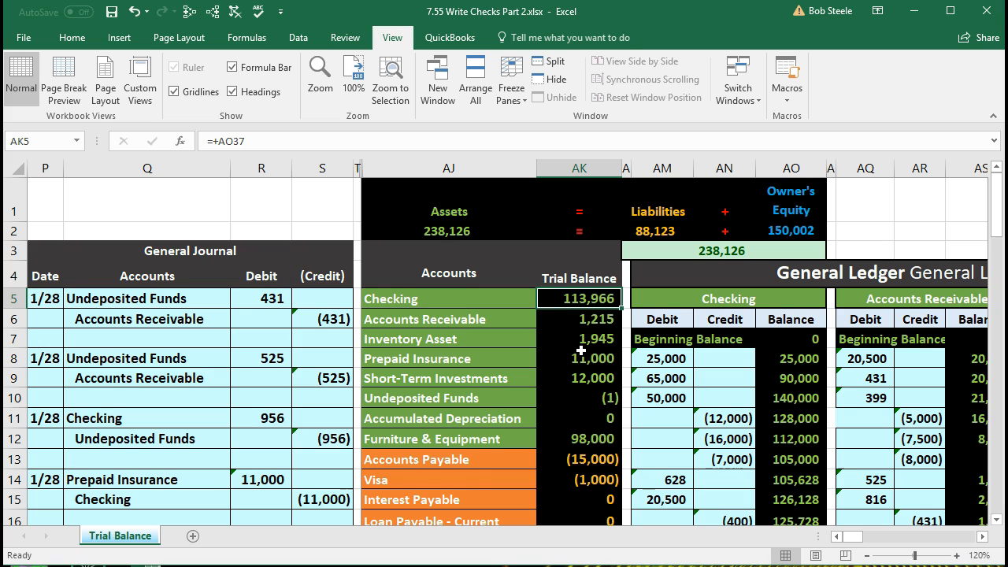
scroll(580, 350, down, 3)
click(779, 435)
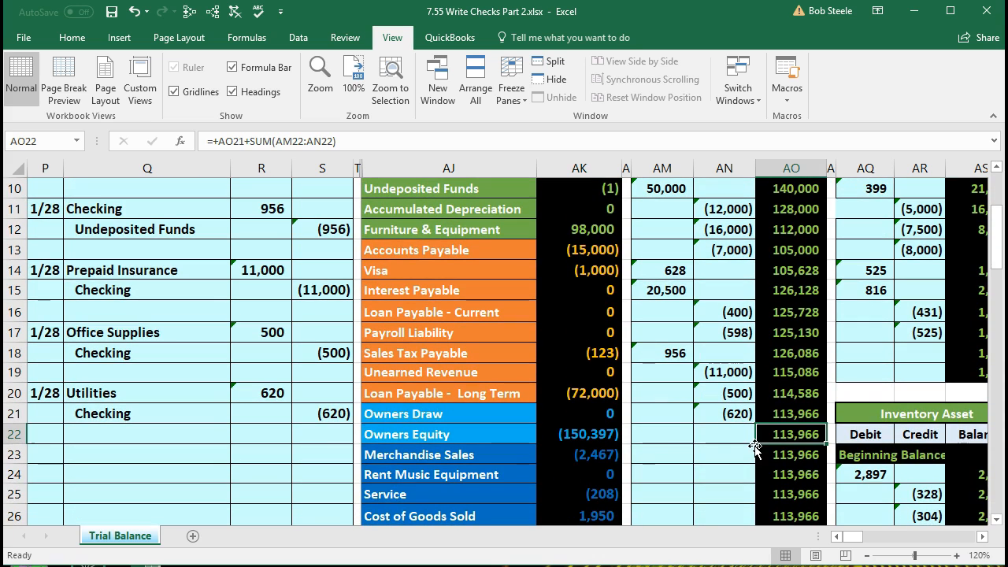
Start a new general journal entry by entering the date 1/28 in cell P23
click(152, 449)
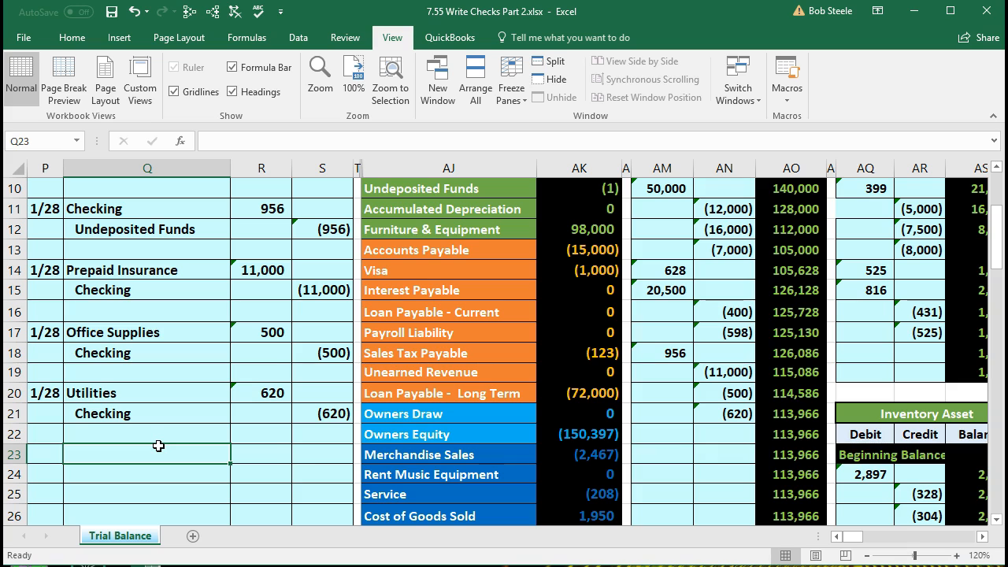
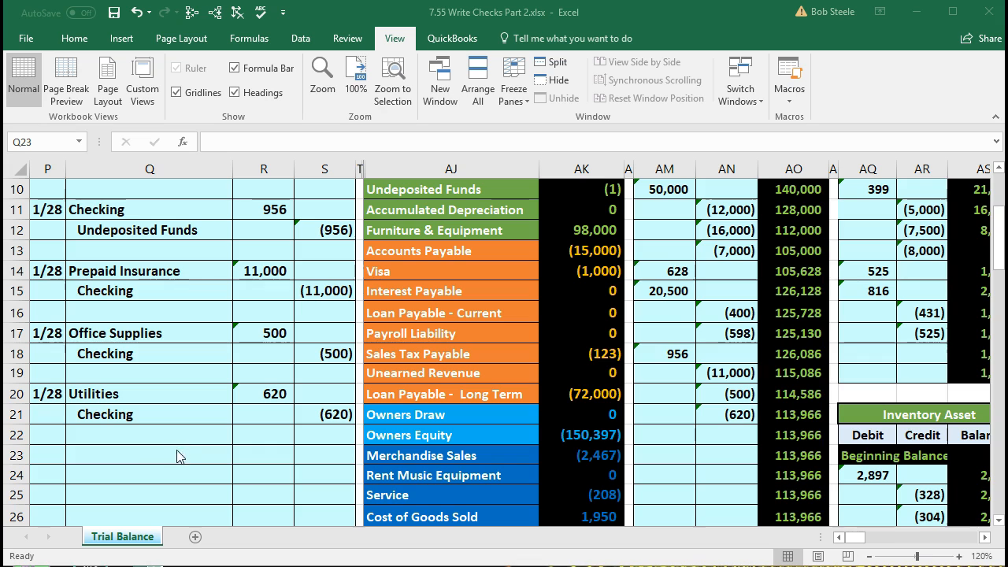
click(49, 455)
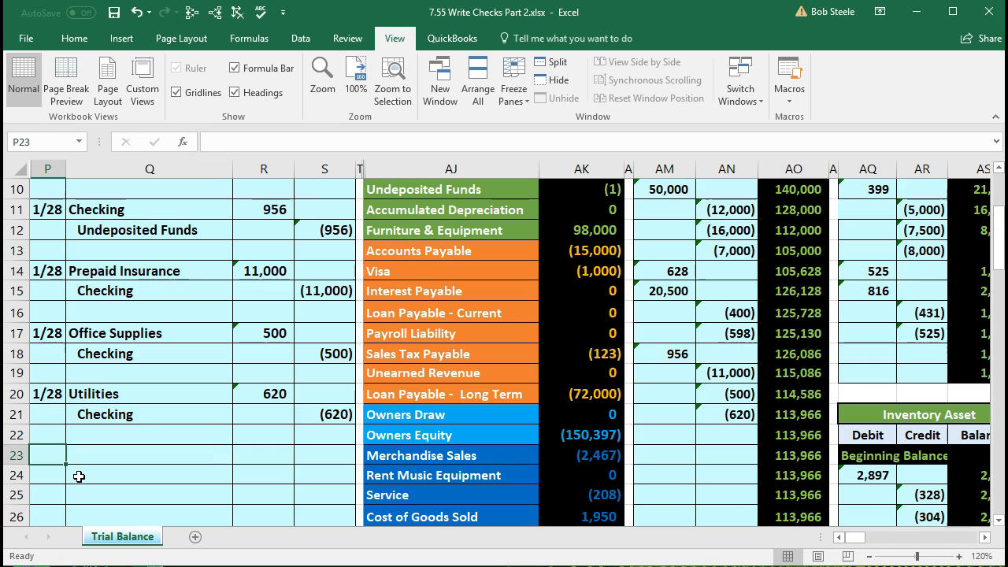
text(1/28)
key(Return)
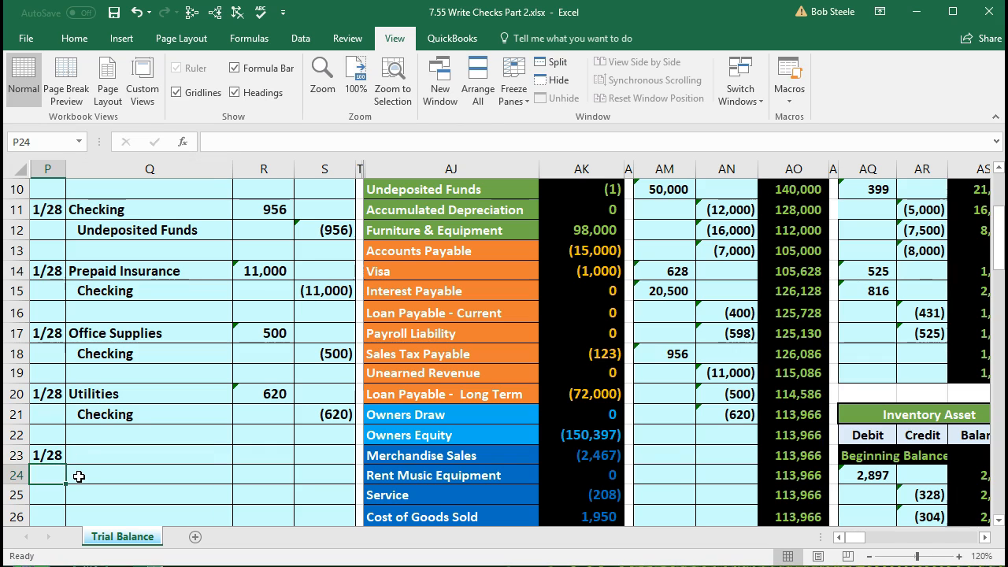
Copy the Checking account name from the trial balance into journal cell Q24 as values only
click(453, 429)
scroll(425, 423, up, 3)
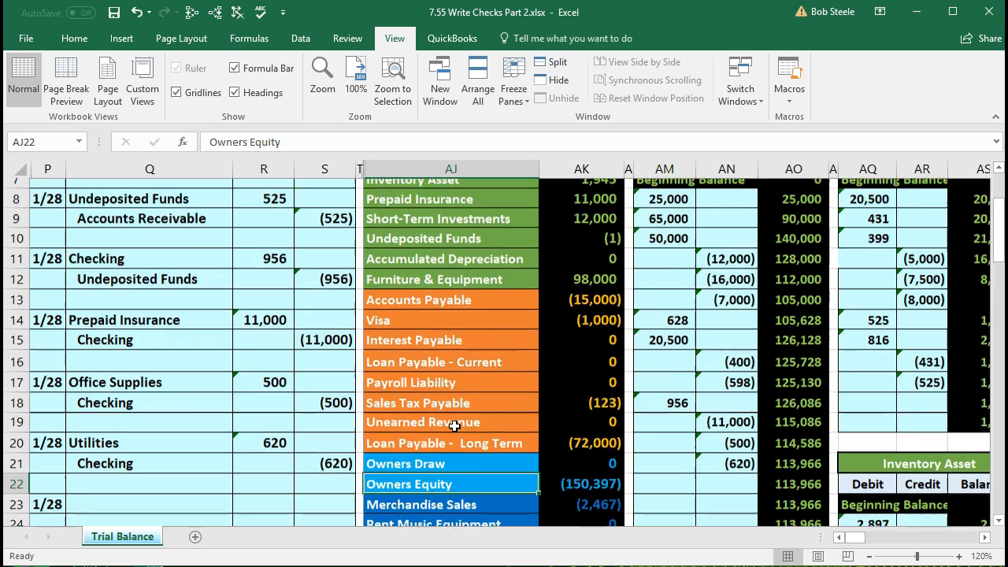
drag(449, 298, 551, 298)
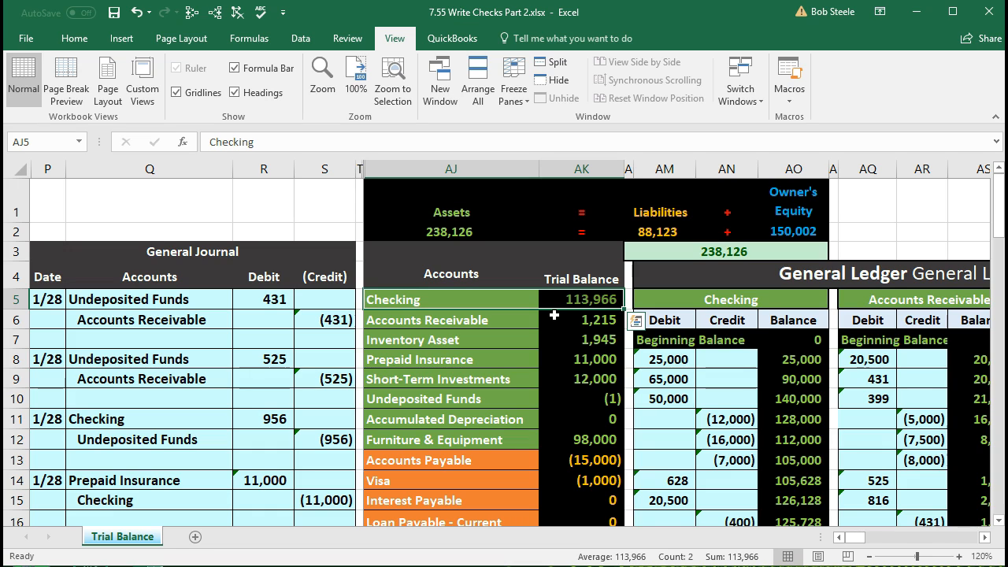
click(455, 299)
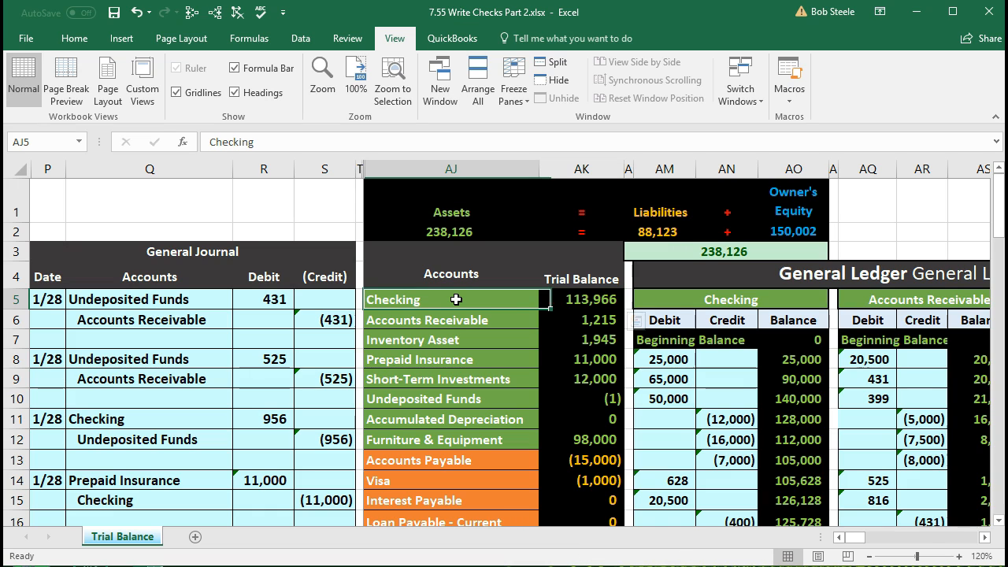
right_click(455, 299)
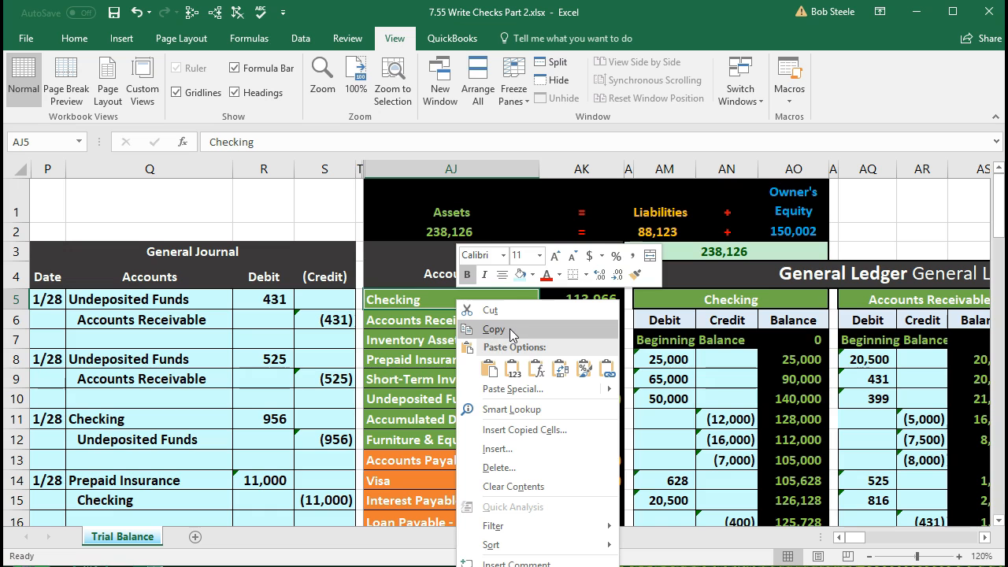
click(479, 331)
scroll(245, 399, down, 2)
scroll(245, 399, down, 1)
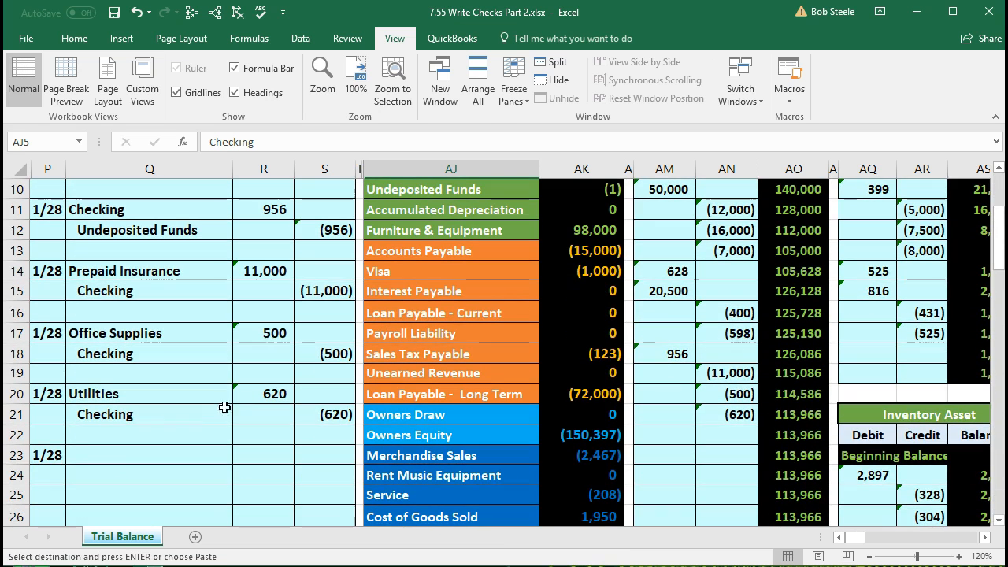
click(57, 457)
click(79, 473)
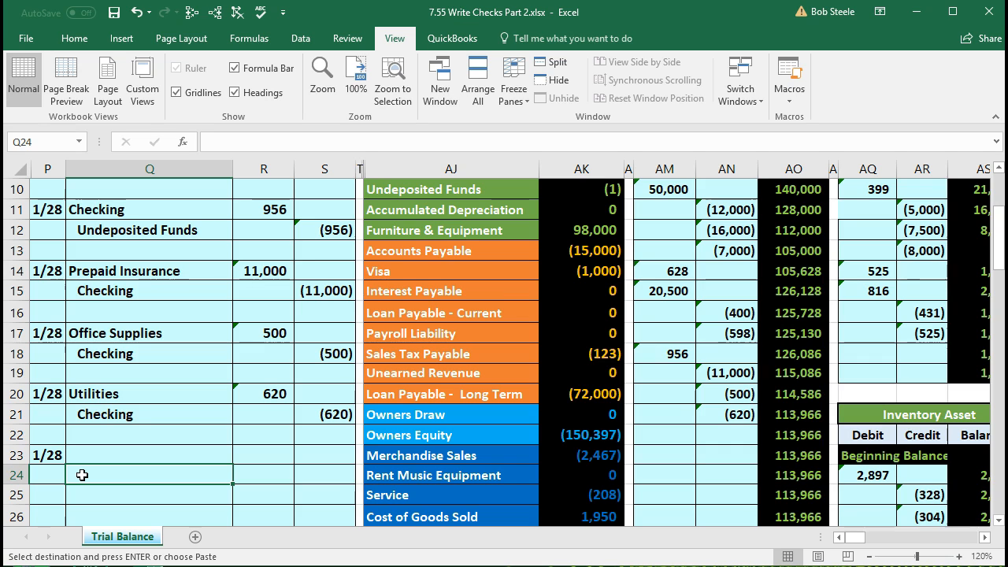
right_click(82, 475)
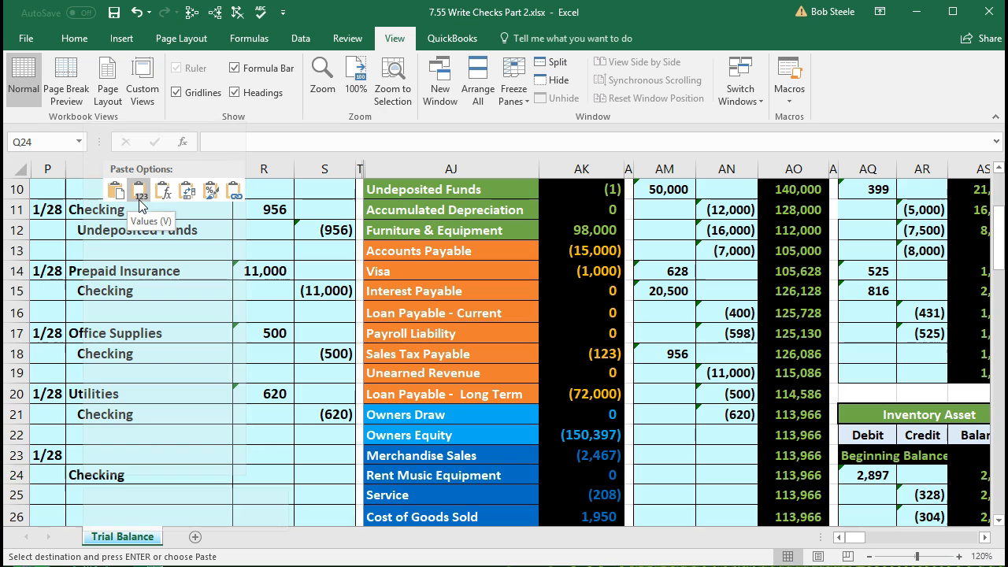
click(140, 201)
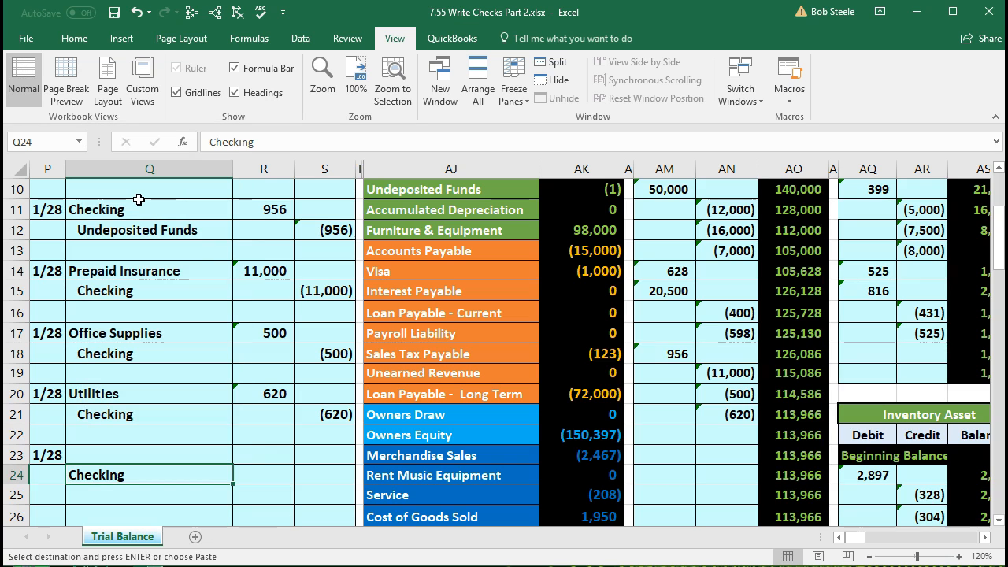
Indent the Checking line in Q24 and enter its credit of -360 in cell S24
click(74, 38)
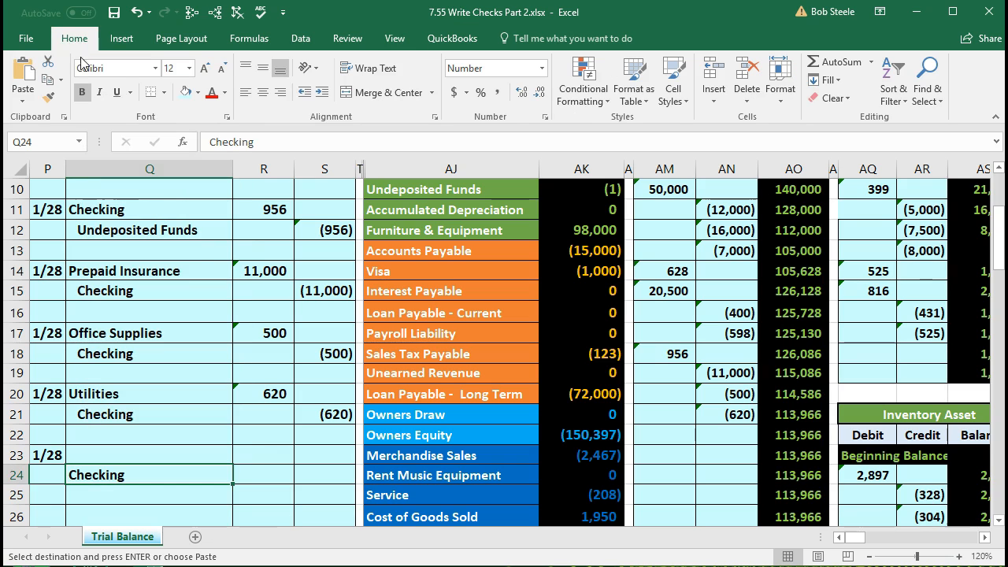
click(323, 92)
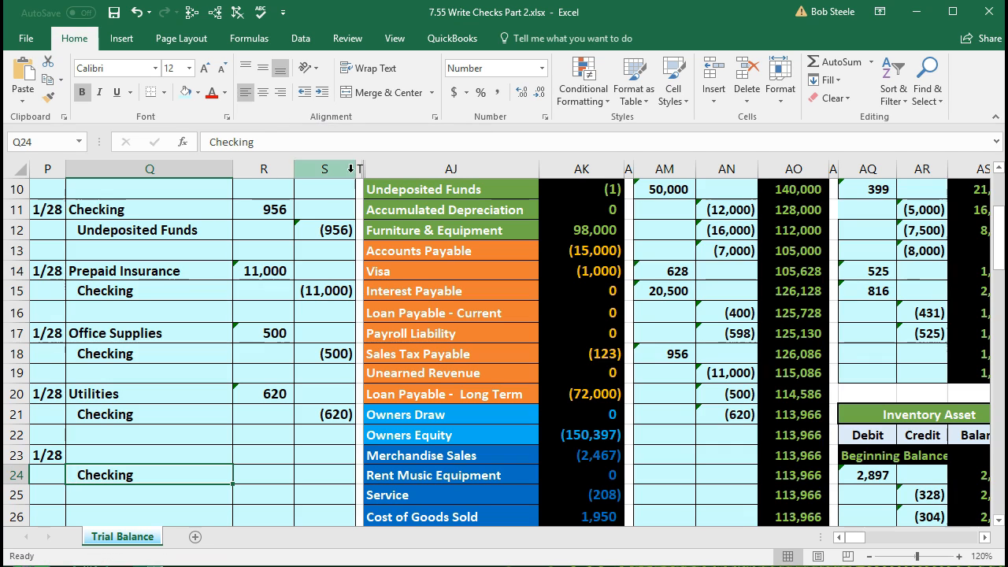
click(326, 472)
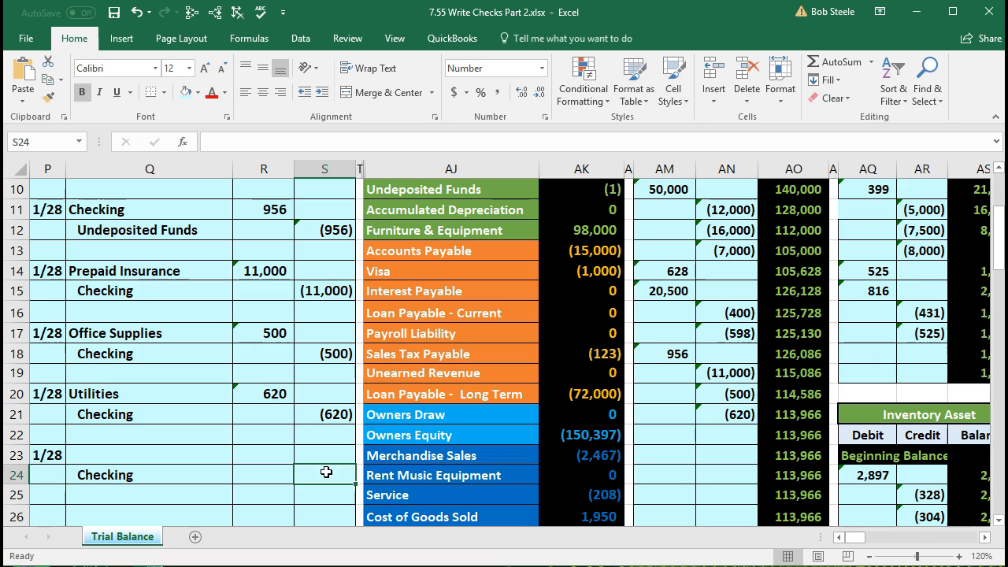
text(-360)
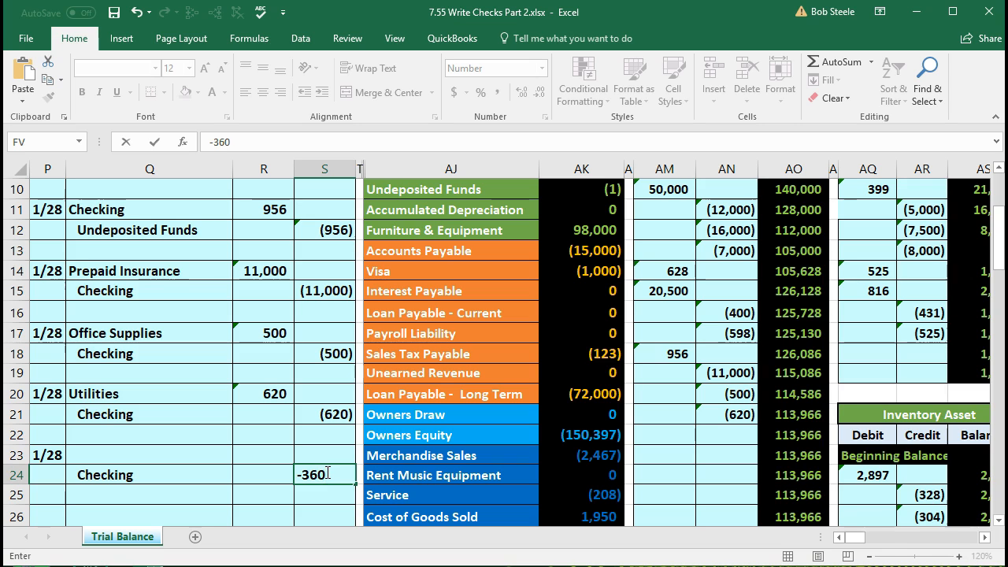
key(Return)
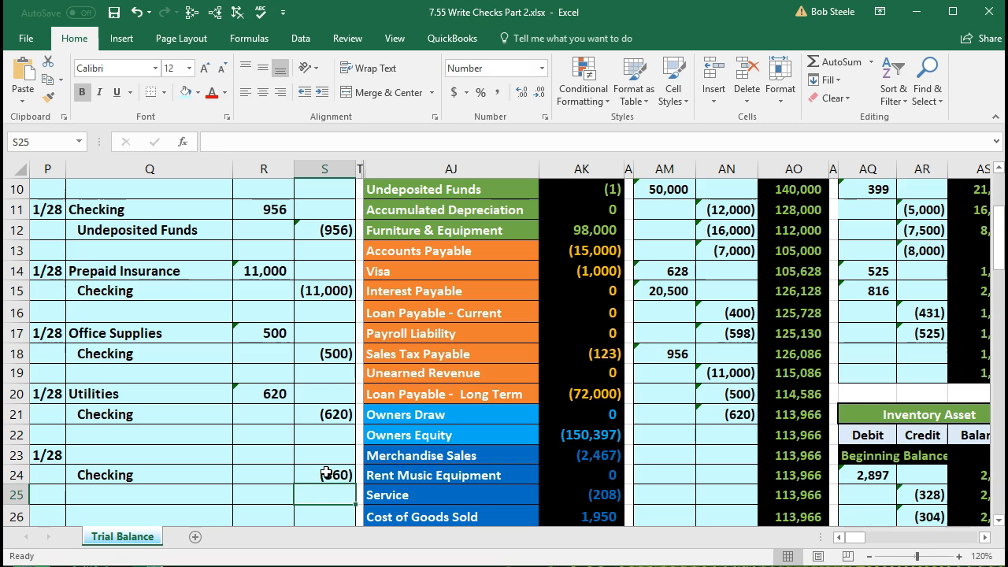
Enter the debit in cell R23 as a formula giving the negative of the Checking credit in S24
click(277, 456)
scroll(277, 456, down, 1)
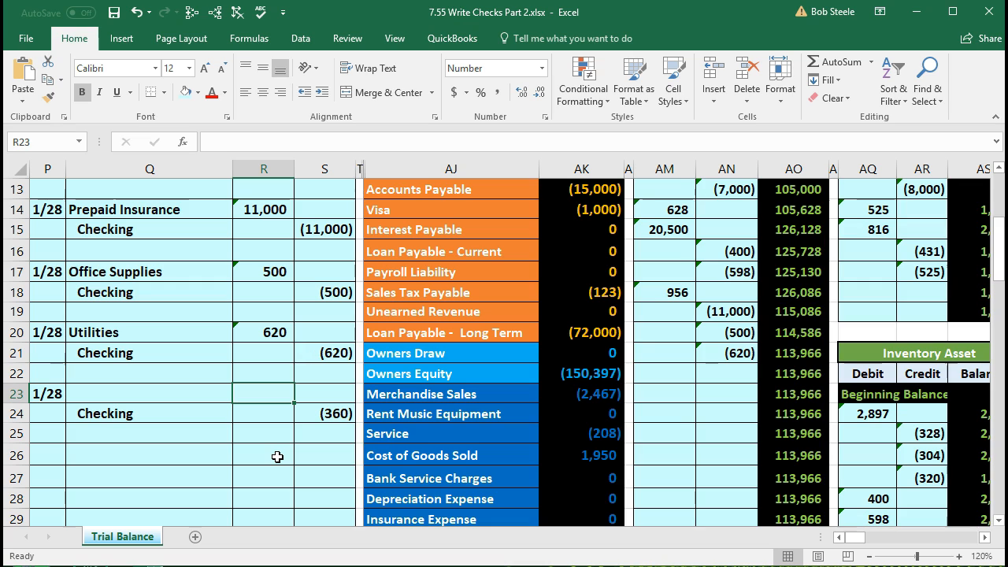
text(-)
key(Down)
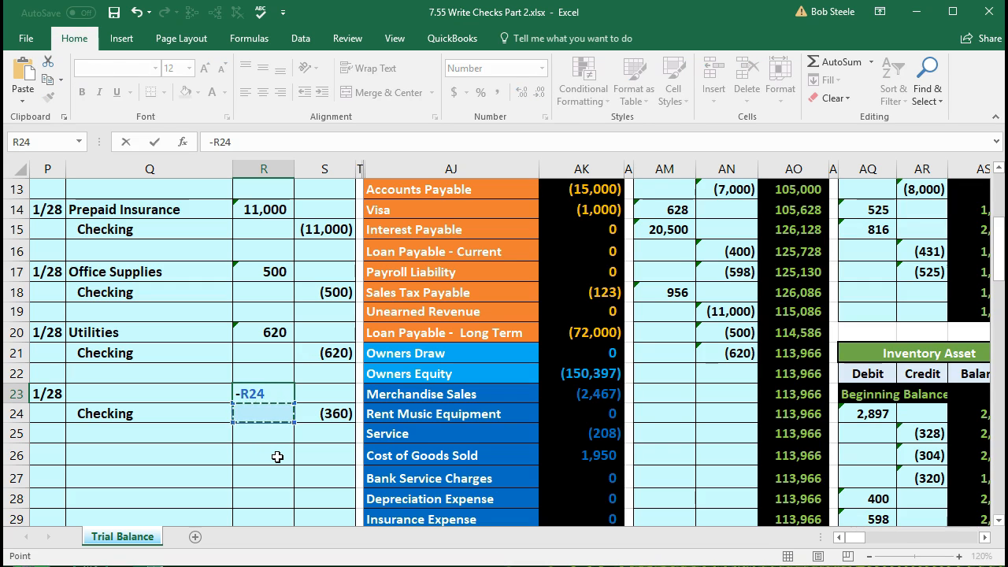
key(Right)
key(Return)
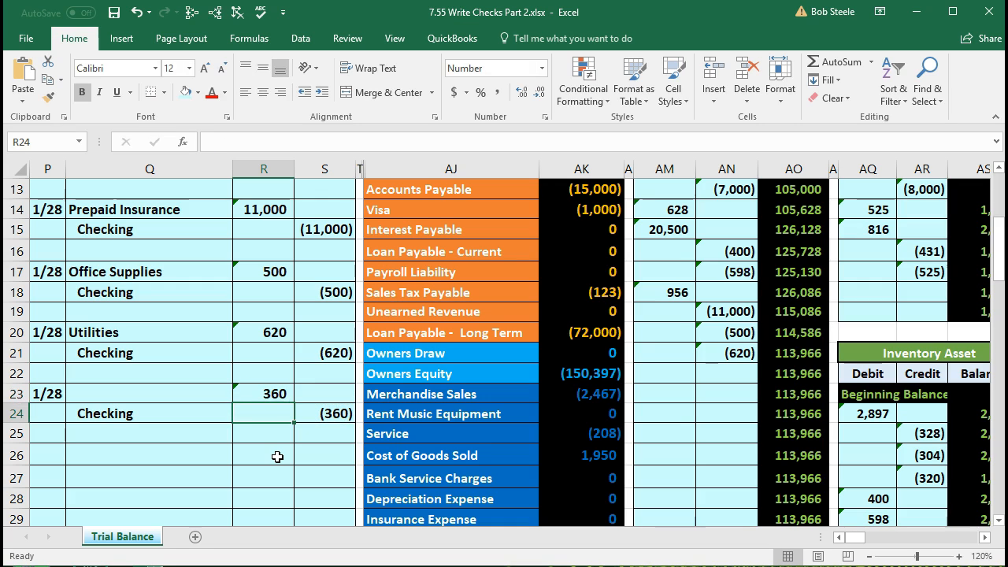
Look through the trial balance accounts, from the assets down to the expenses, for the debit account of the new 1/28 entry
drag(184, 398, 301, 407)
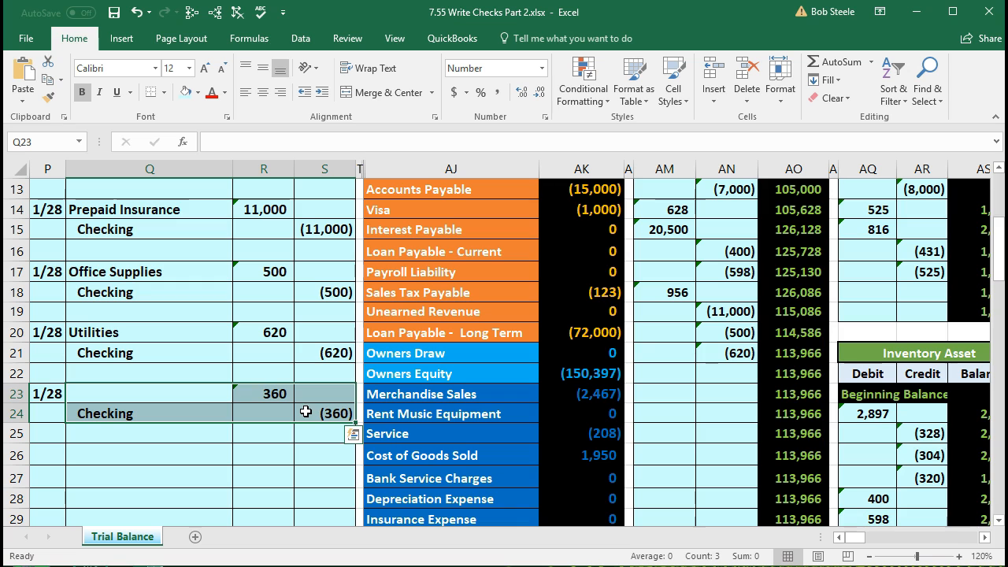
click(207, 395)
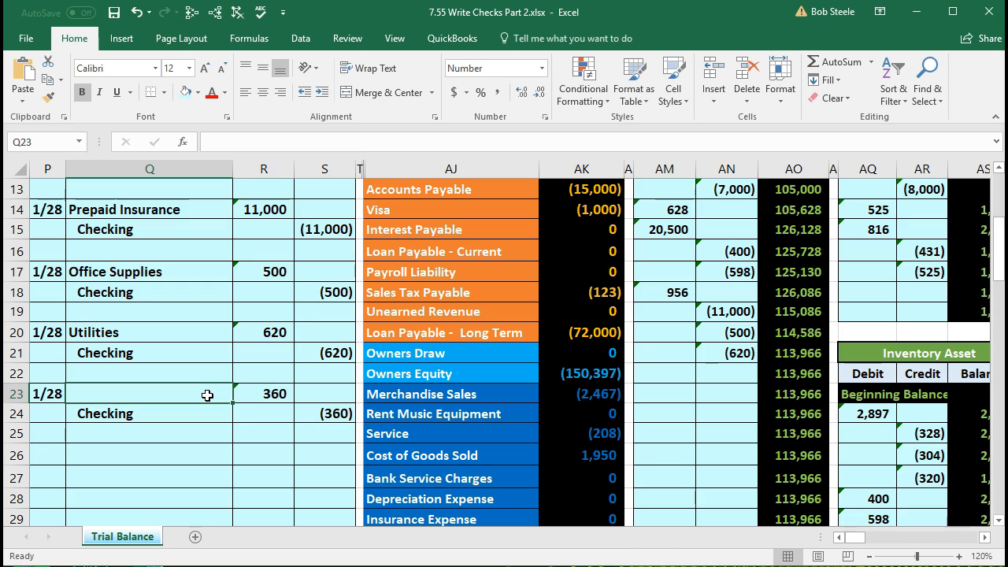
scroll(207, 395, down, 1)
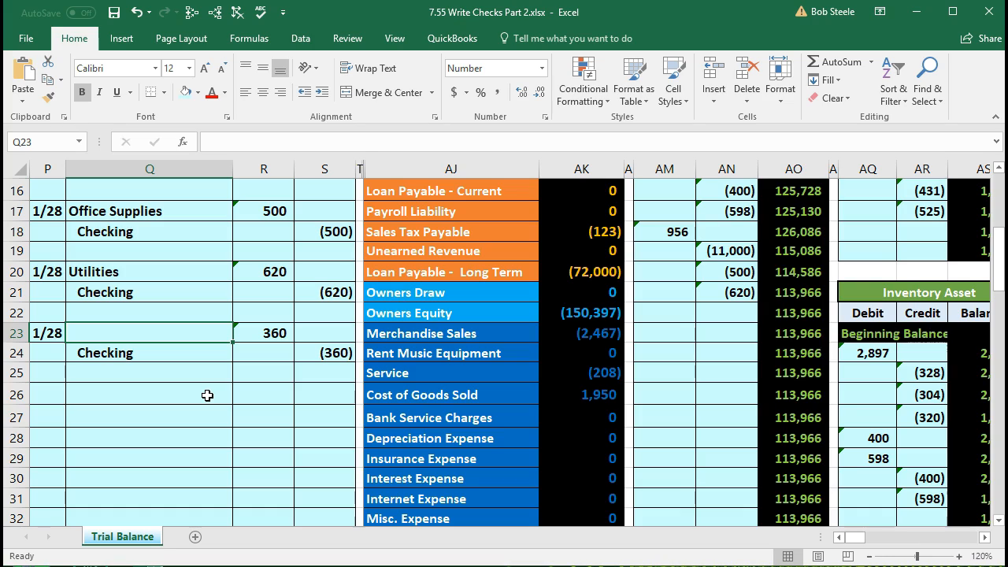
scroll(207, 378, up, 4)
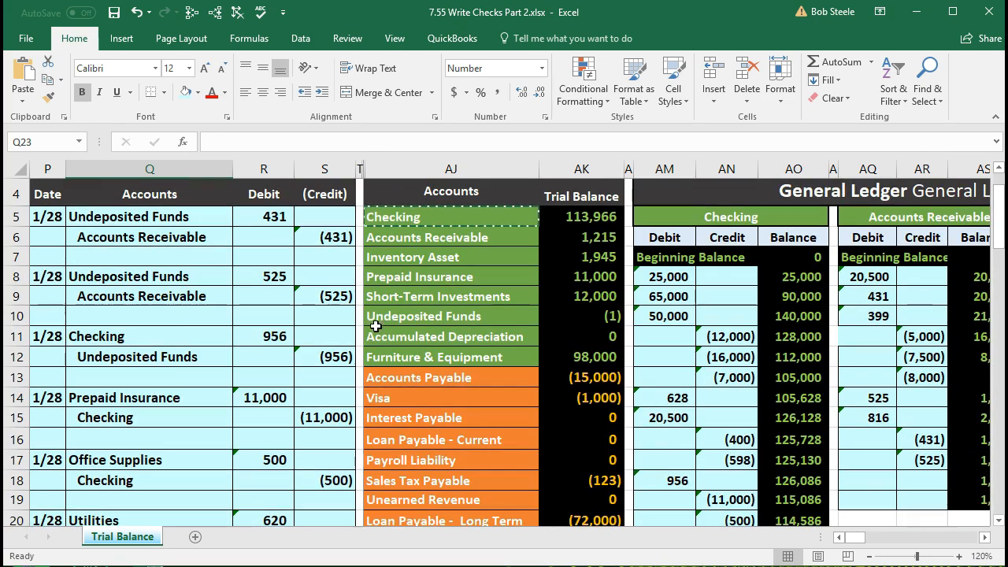
click(409, 252)
scroll(409, 260, down, 1)
click(386, 354)
scroll(385, 354, down, 1)
click(382, 418)
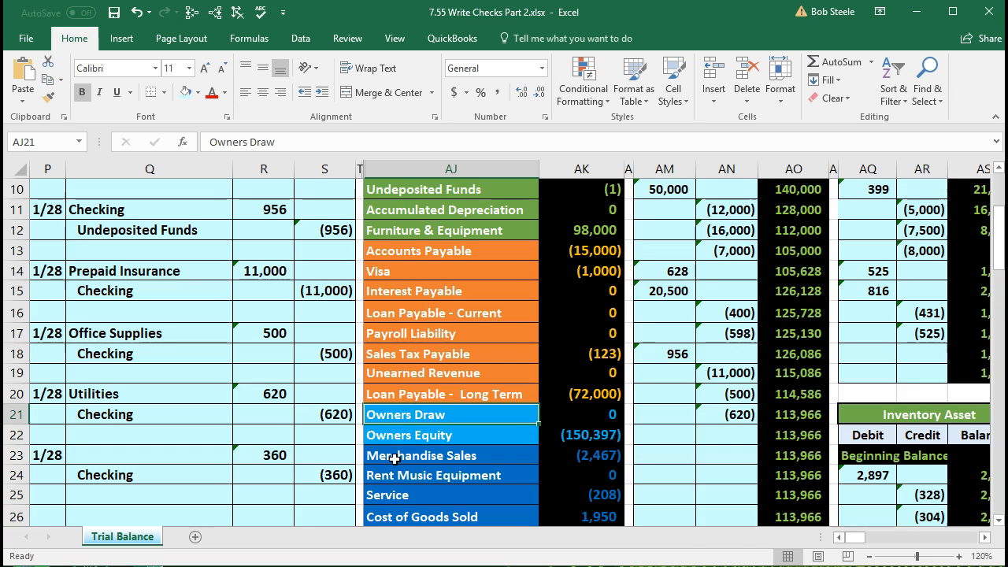
click(394, 455)
scroll(393, 457, down, 3)
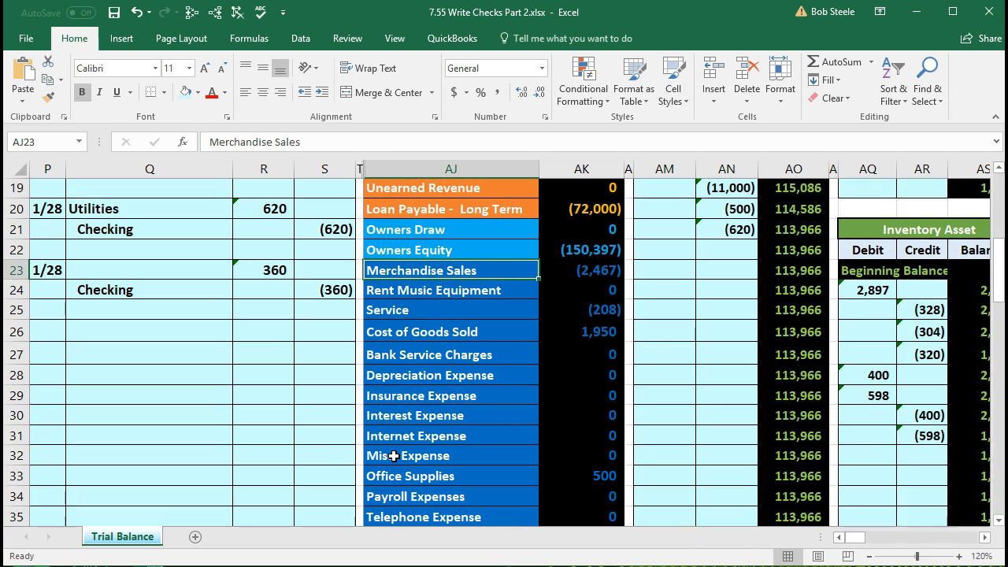
scroll(394, 455, down, 1)
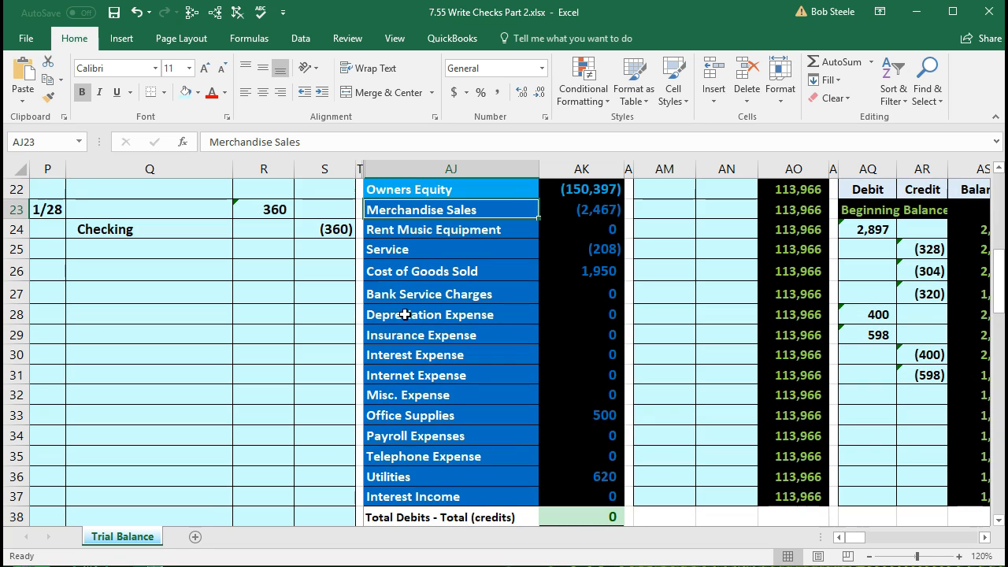
Examine the income and expense accounts in the trial balance, focusing on Telephone Expense and its neighbouring accounts, and the net income line
drag(396, 223, 537, 488)
click(501, 455)
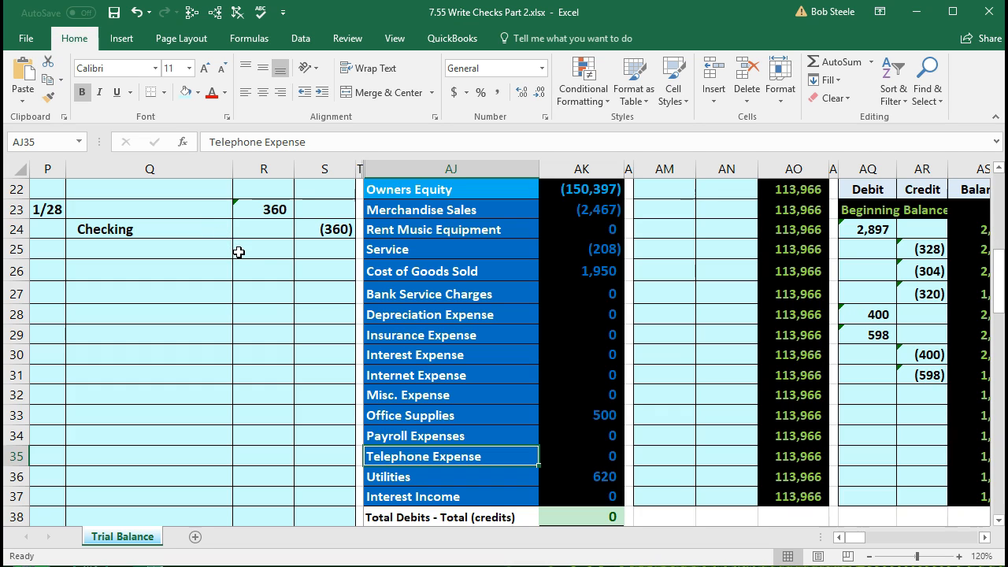
drag(508, 415, 580, 490)
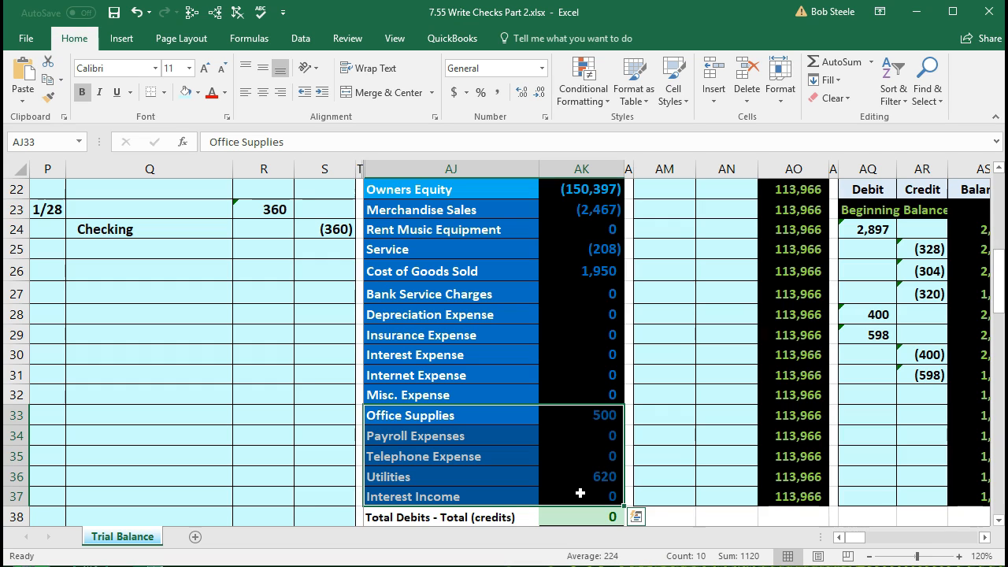
click(506, 456)
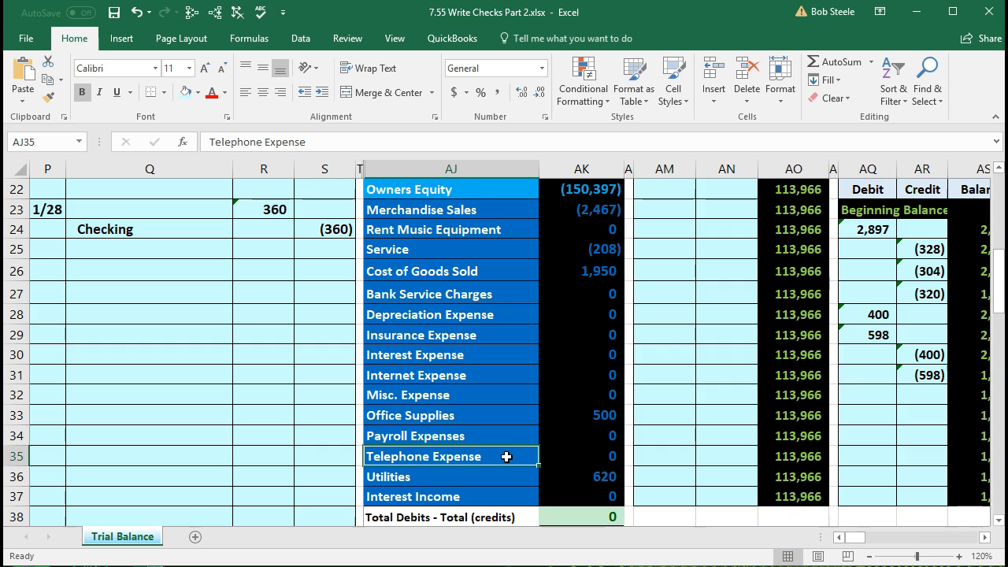
scroll(506, 457, down, 1)
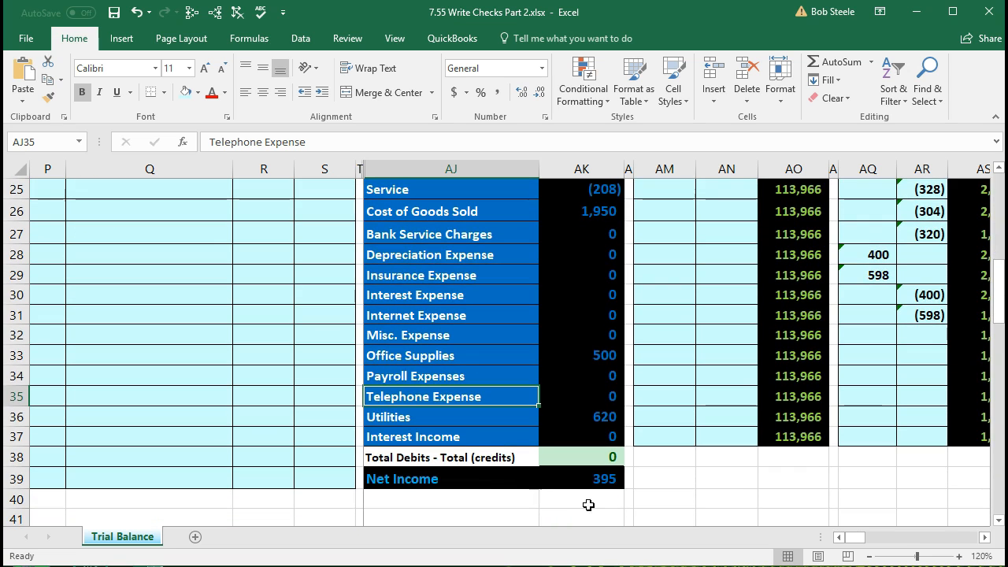
Copy the Telephone Expense account name from the trial balance into journal cell Q23 as values only
right_click(473, 397)
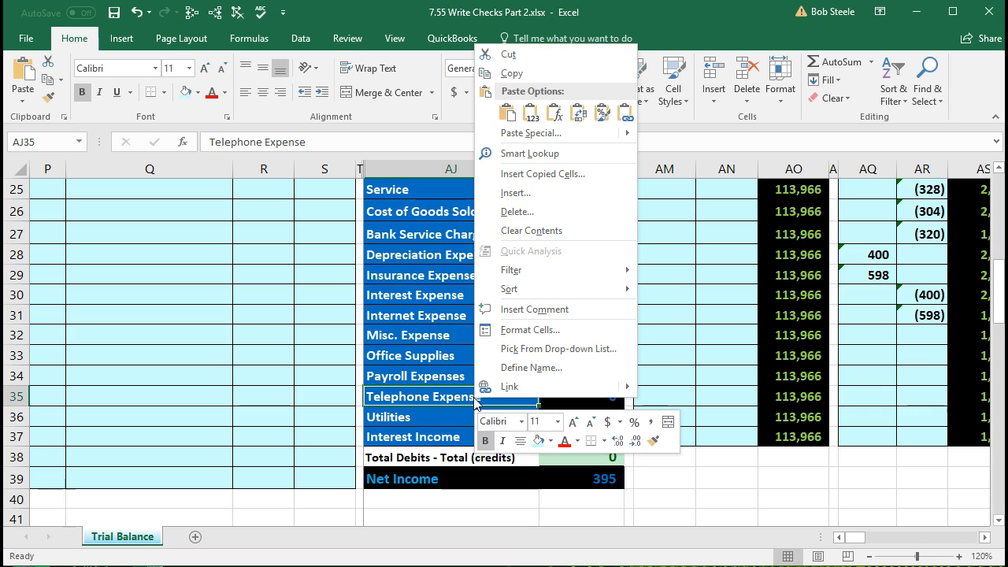
click(512, 73)
scroll(281, 326, up, 3)
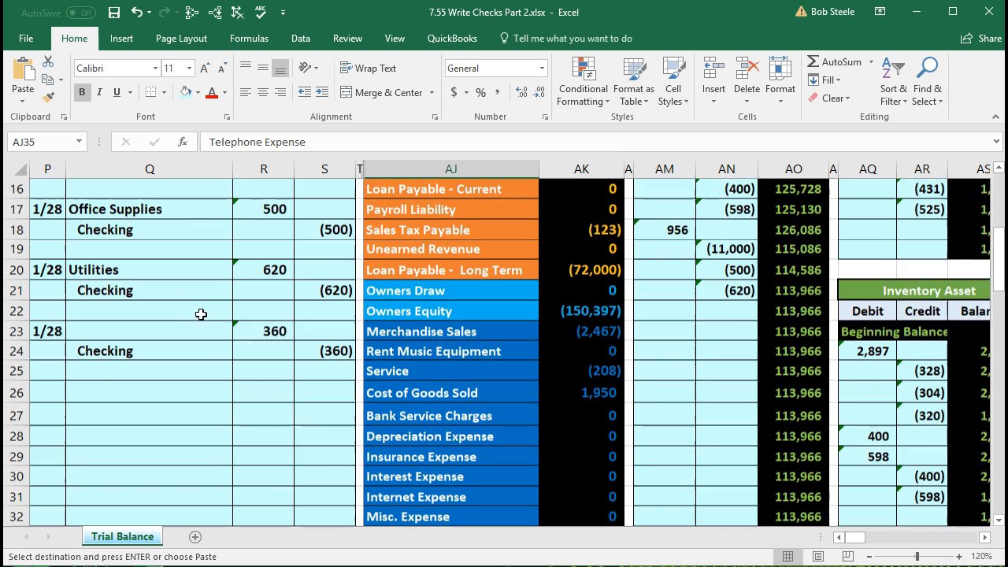
click(169, 330)
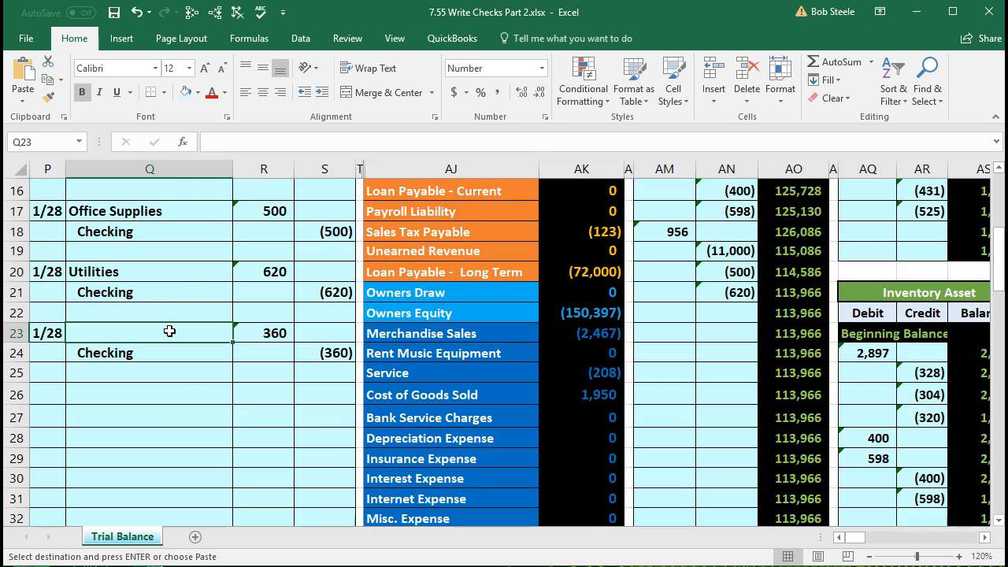
right_click(169, 330)
click(224, 400)
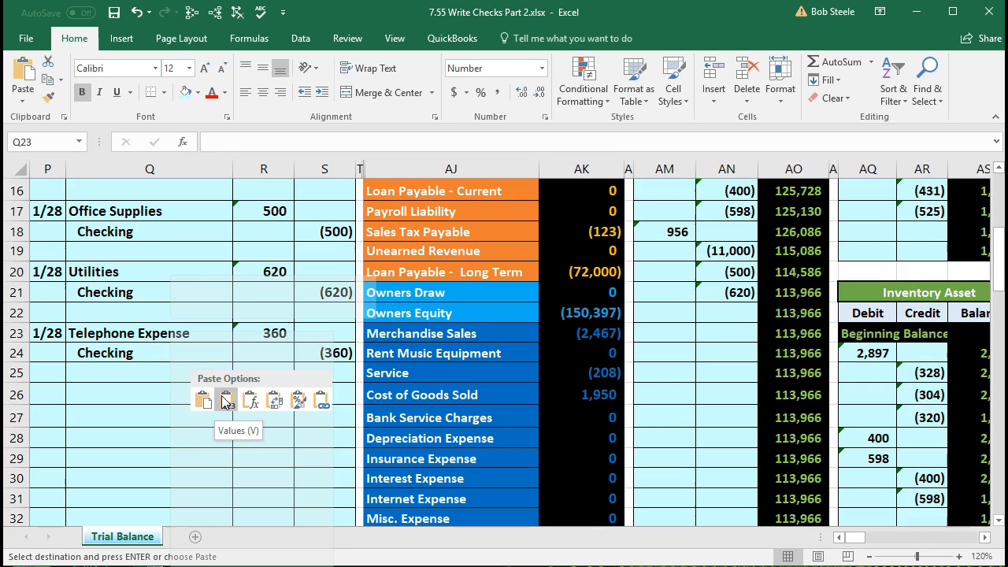
Review the 1/28 telephone journal entry and compare its debit line with Telephone Expense in the trial balance
drag(49, 333, 314, 350)
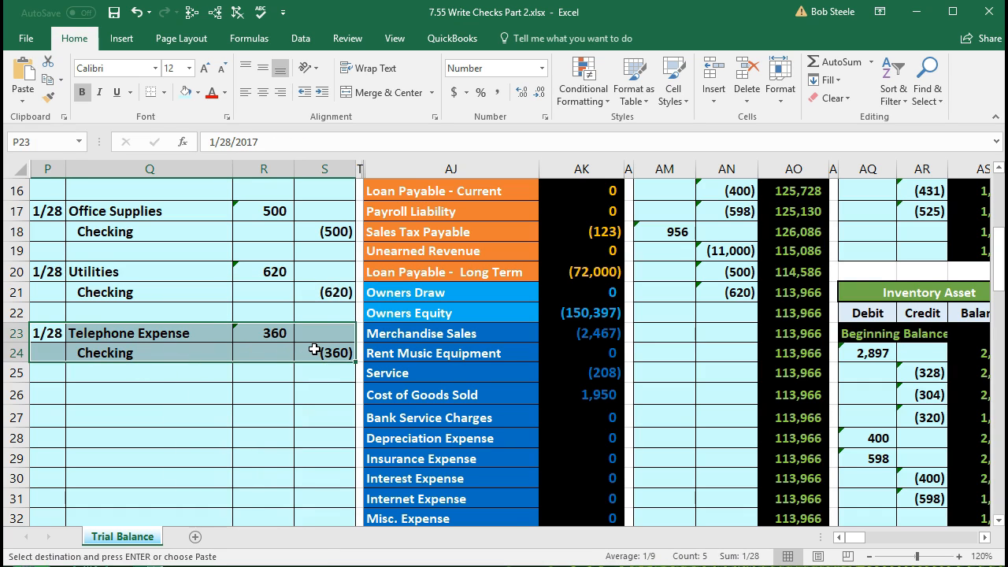
key(ctrl+v)
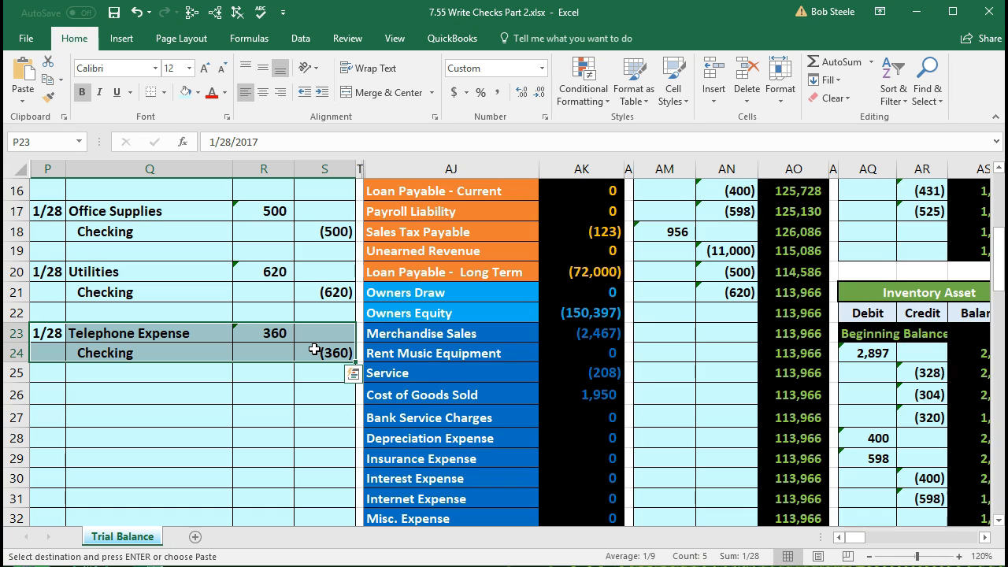
drag(175, 334, 252, 339)
scroll(338, 396, down, 2)
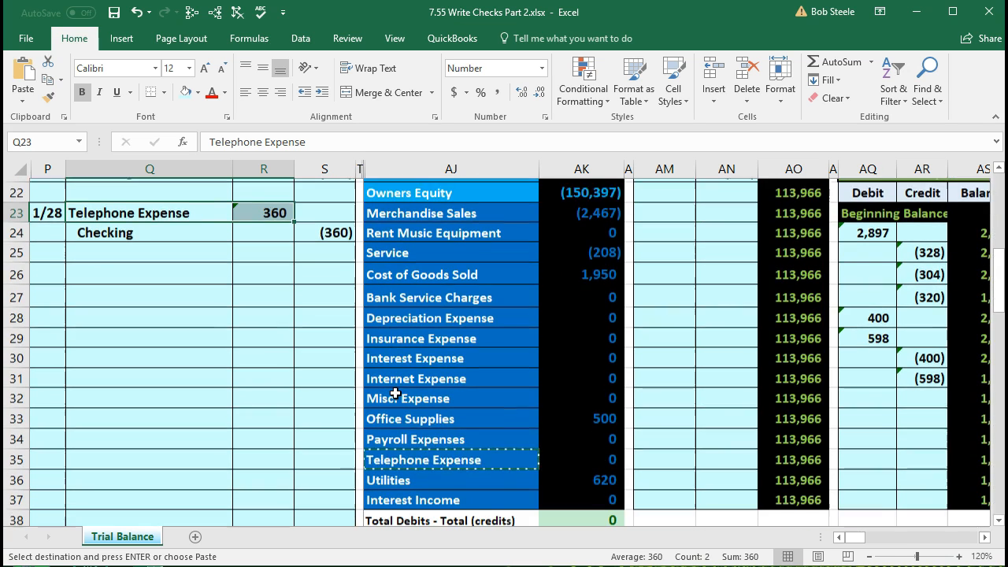
drag(417, 450, 560, 462)
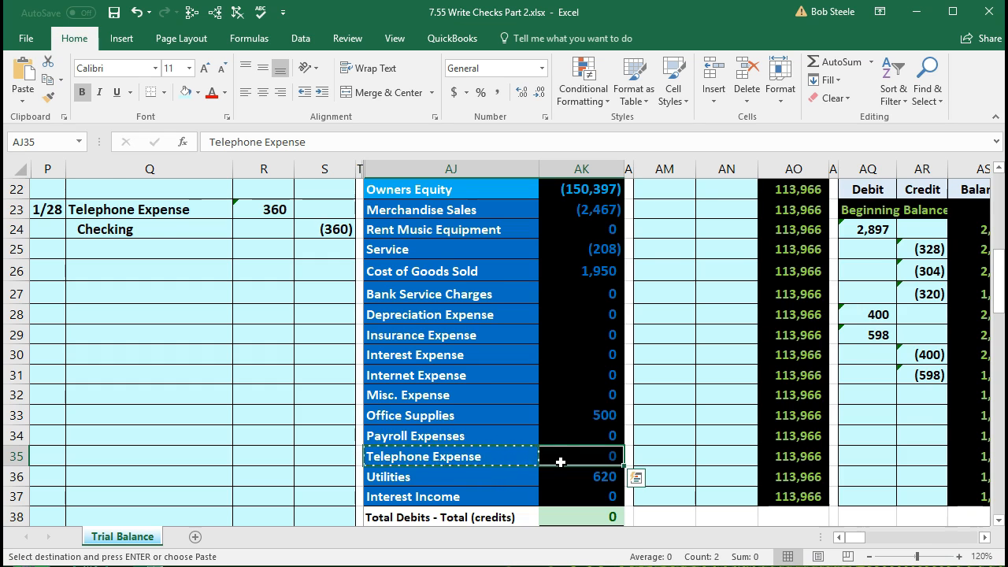
Unfreeze the worksheet panes and freeze them again at cell AJ1 so the general journal columns stay fixed
scroll(560, 462, up, 2)
click(312, 334)
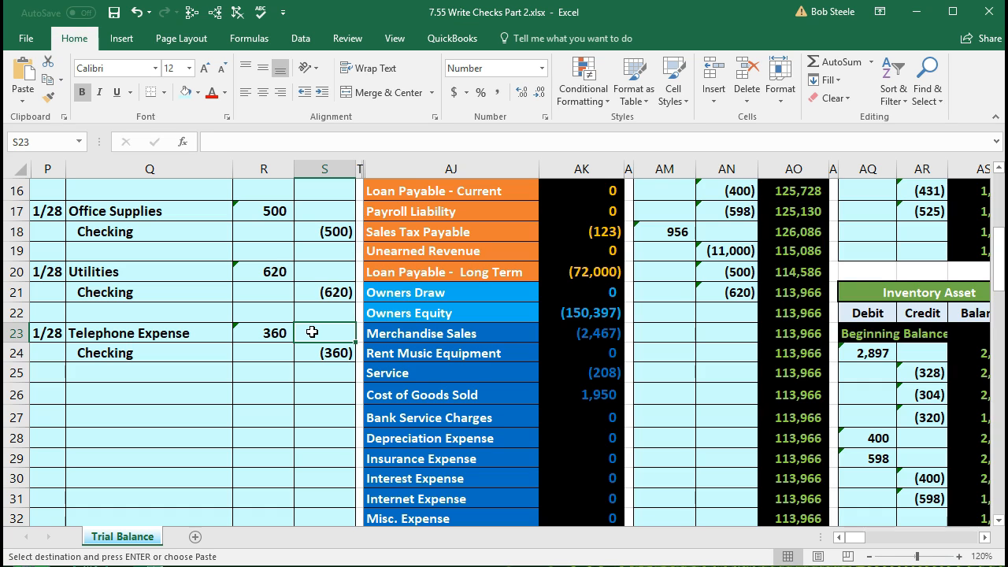
scroll(313, 331, up, 5)
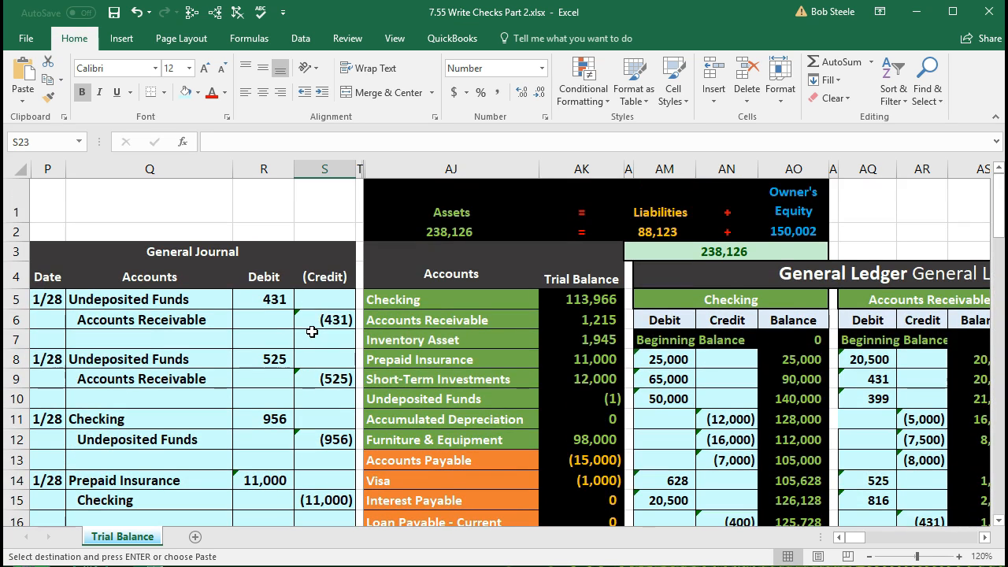
click(395, 206)
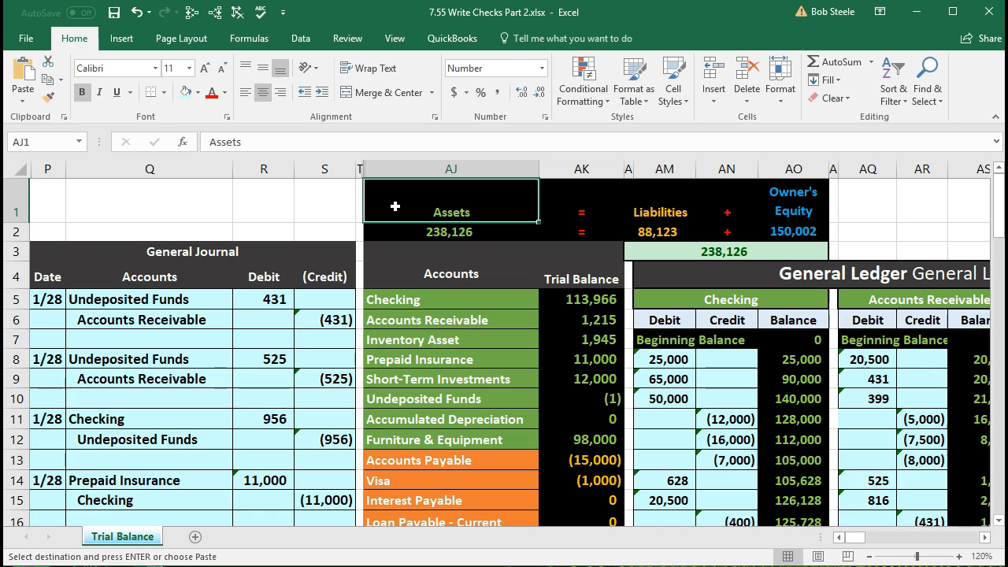
click(393, 41)
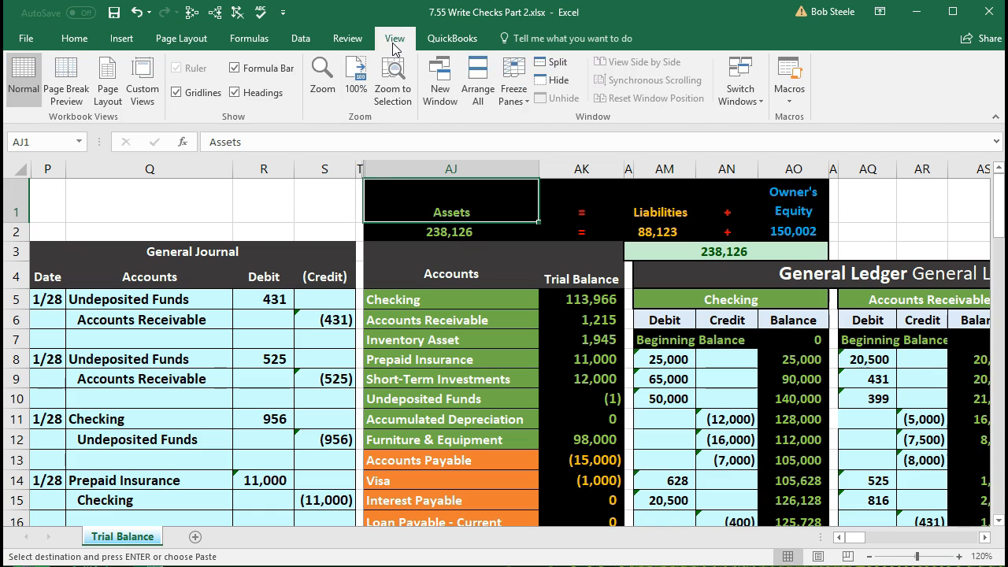
click(516, 99)
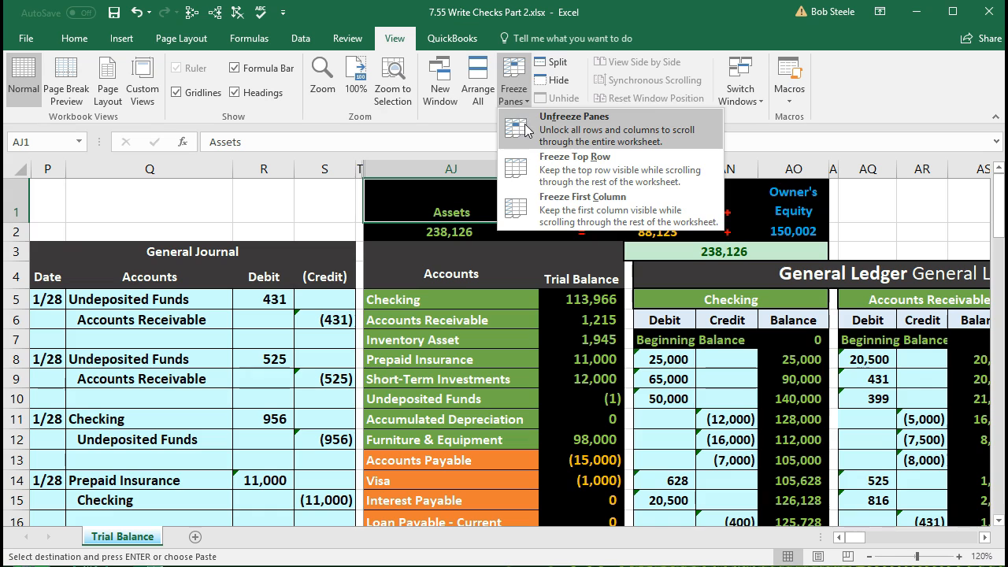
click(519, 99)
click(518, 100)
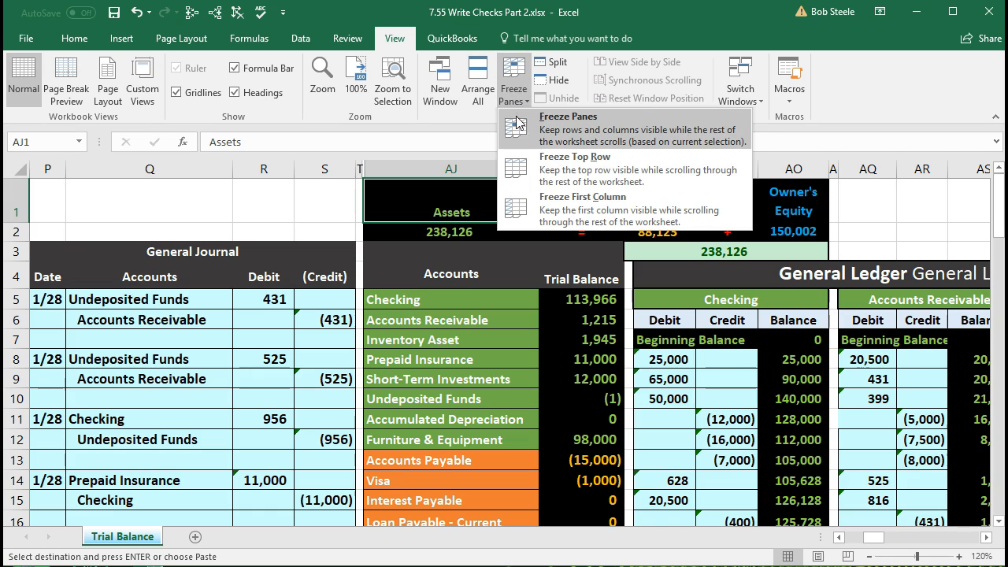
click(558, 132)
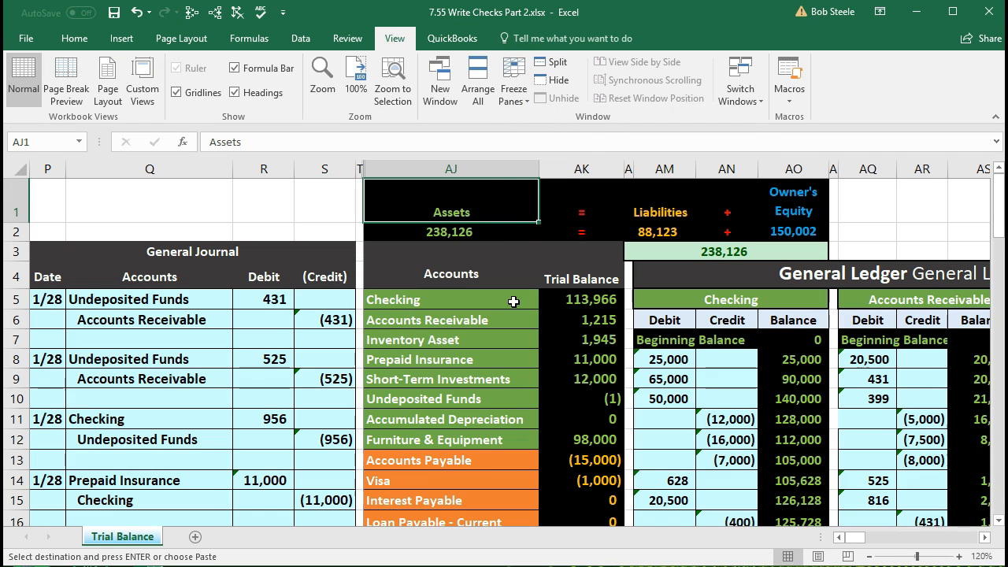
Post the 1/28 telephone debit to the Telephone Expense ledger account by linking cell BS24 to journal cell R23 (=R23)
scroll(511, 302, down, 1)
scroll(511, 302, down, 3)
click(484, 353)
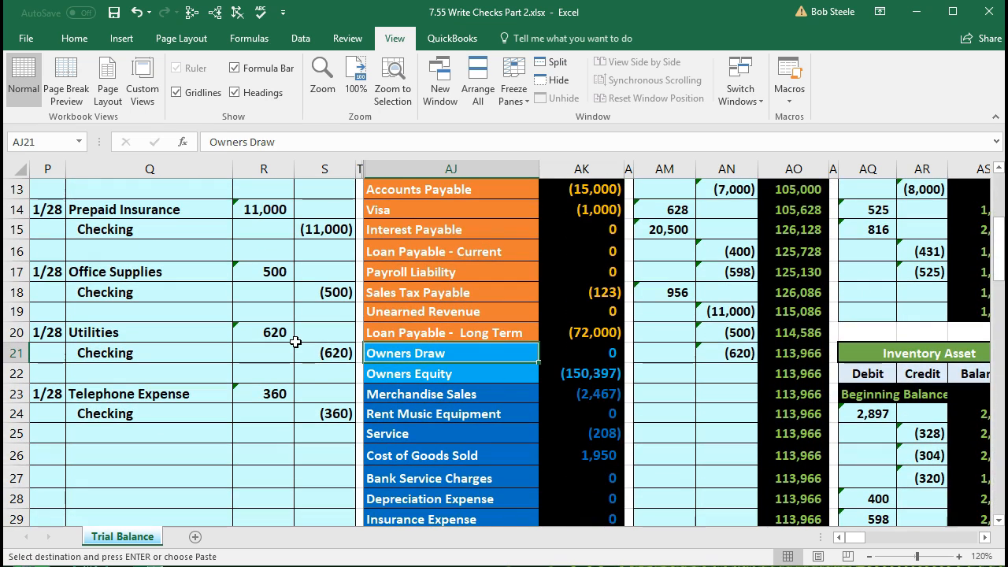
key(Right)
key(Right)
key(Right)
key(Right)
key(Right)
key(Right)
key(Right)
key(Right)
key(Right)
key(Right)
key(Right)
key(Right)
key(Right)
key(Right)
key(Right)
key(Right)
key(Right)
key(Right)
key(Right)
key(Right)
key(Right)
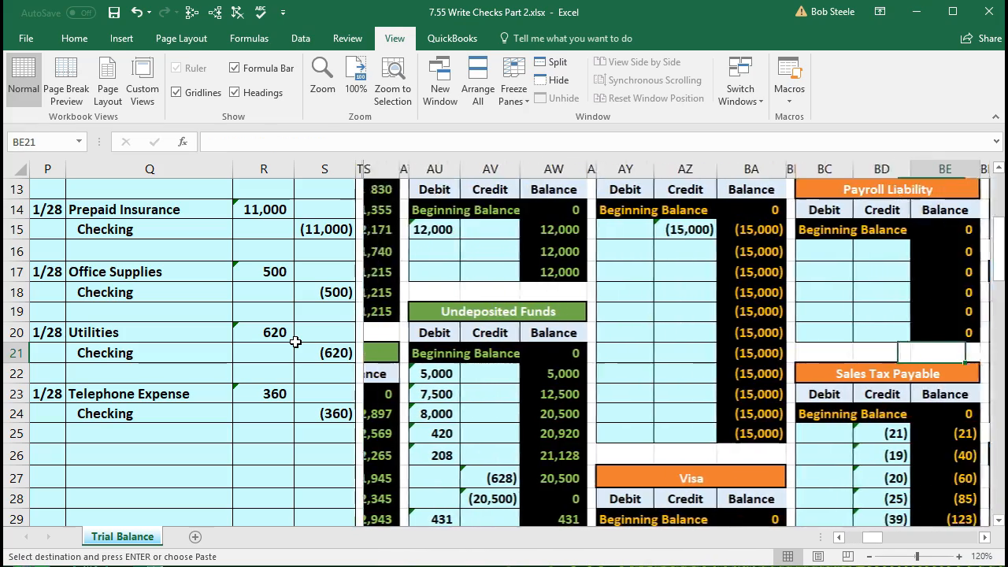
key(Right)
key(Right)
key(Right)
key(Right)
key(Right)
key(Right)
key(Right)
key(Right)
key(Right)
key(Right)
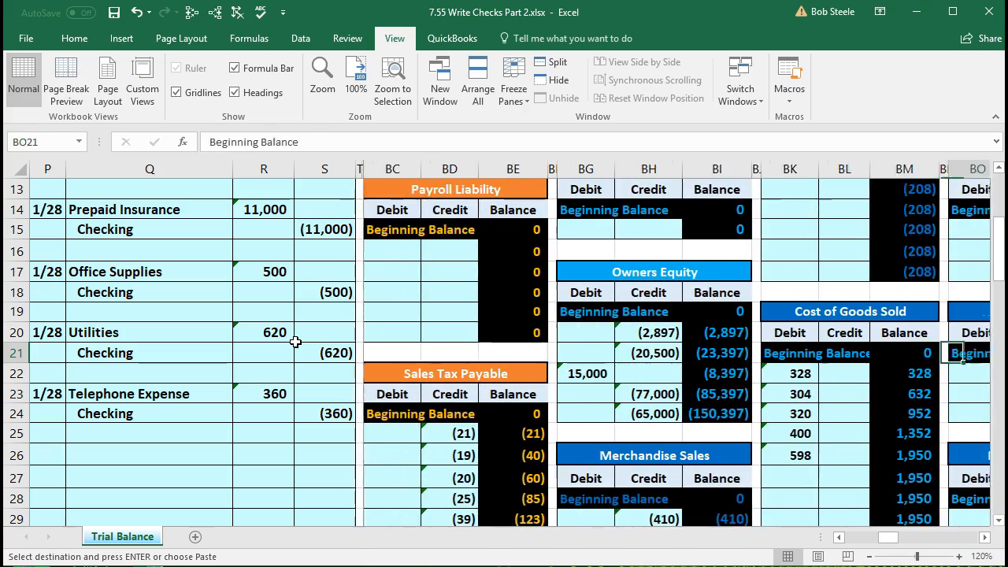
key(Right)
key(Right)
key(Right)
key(Right)
key(Right)
key(Right)
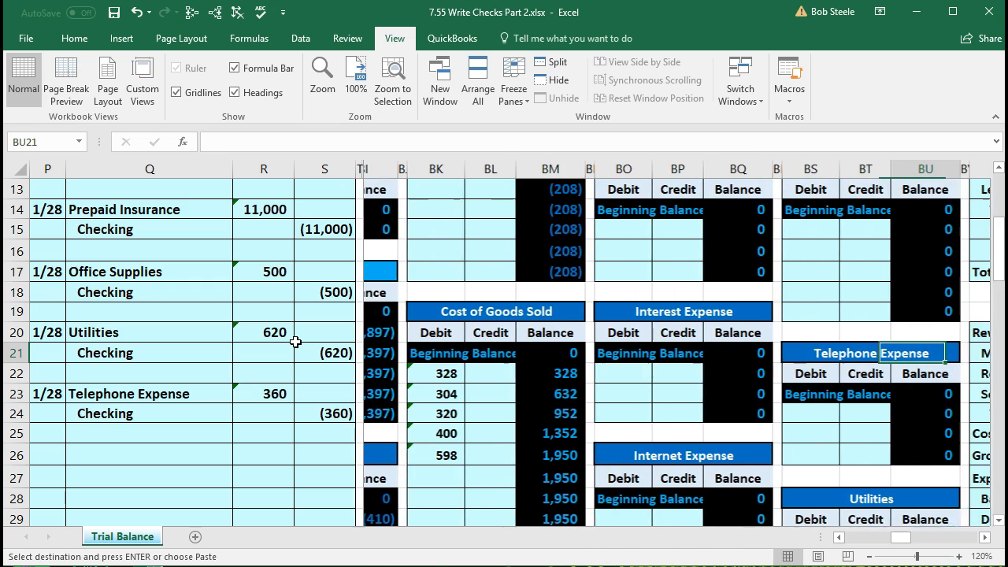
key(Right)
key(Right)
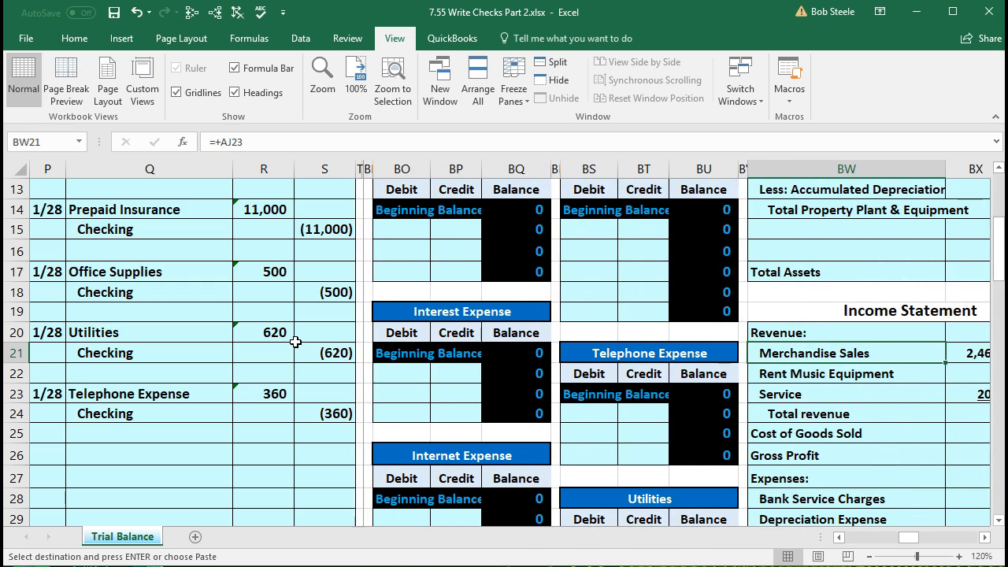
key(Right)
key(Right)
key(Right)
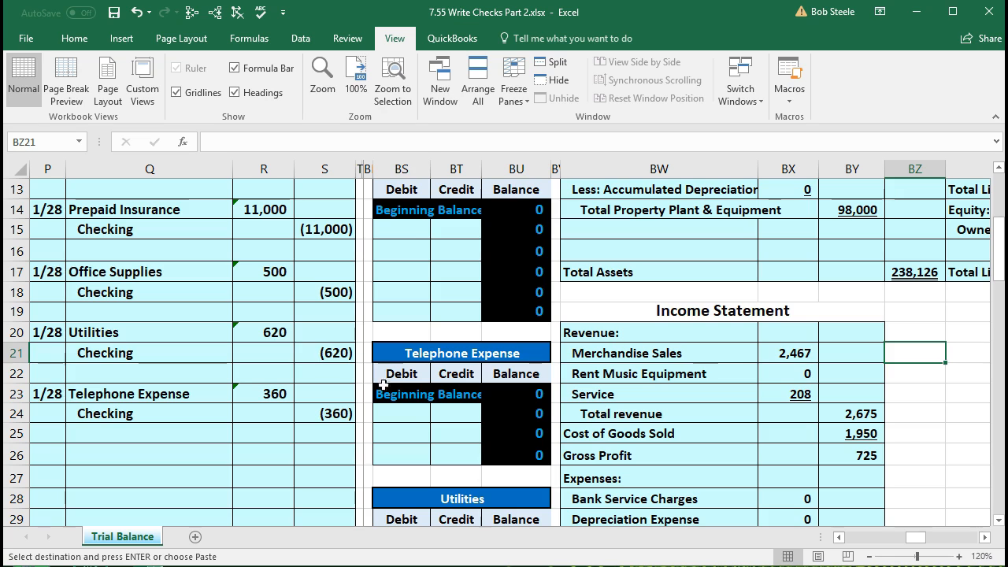
click(383, 386)
click(410, 416)
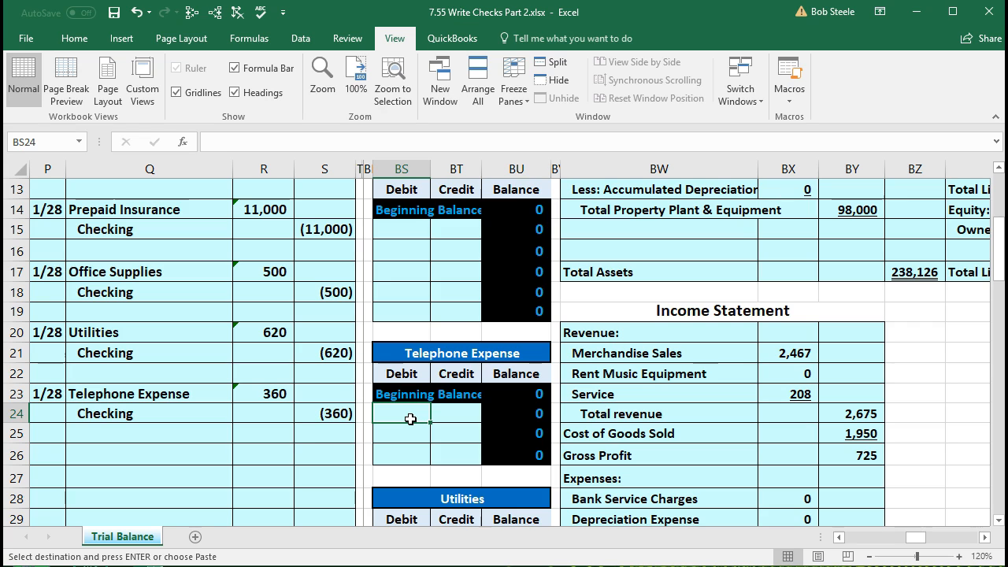
text(=)
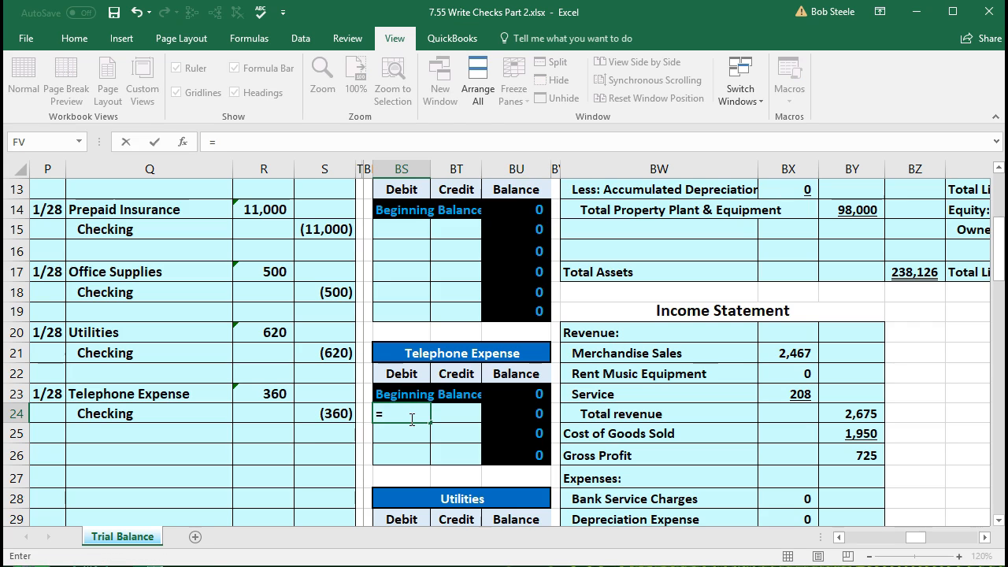
click(267, 397)
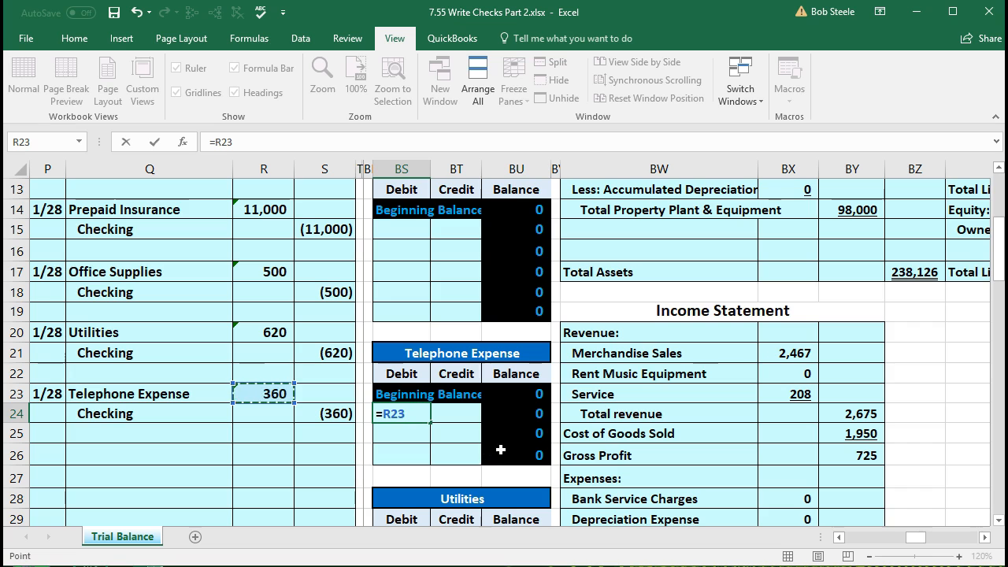
key(Return)
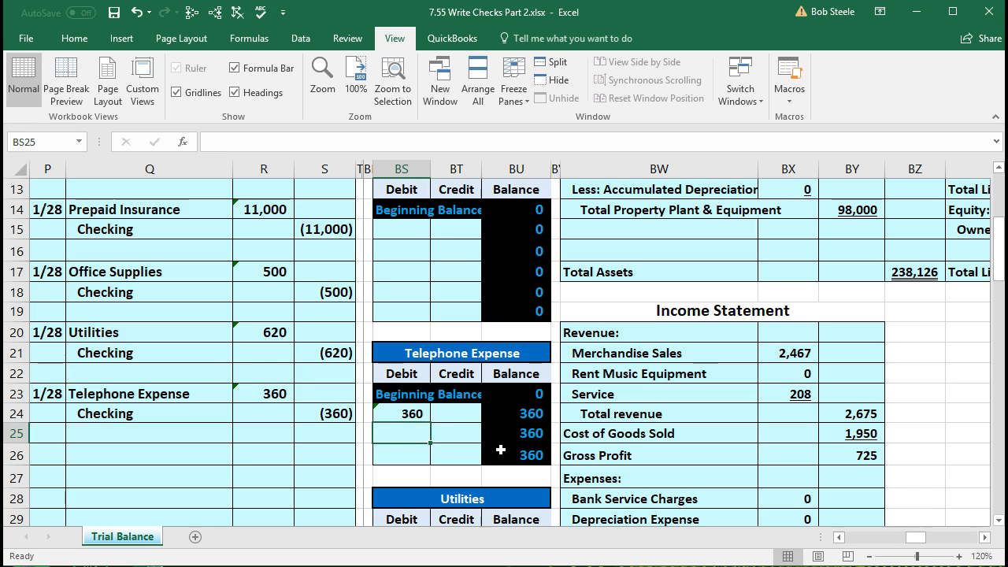
Return to the trial balance and check the Telephone Expense balance and the total debits minus credits line
key(Left)
key(Left)
key(Left)
key(Left)
key(Left)
key(Left)
key(Left)
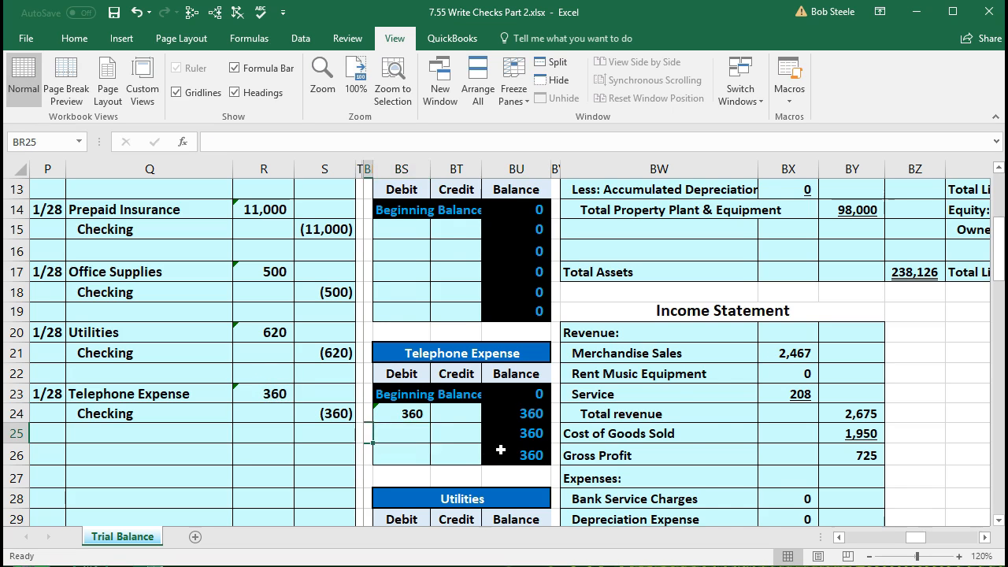
key(Left)
key(Left)
key(Left)
key(Left)
key(Left)
key(Left)
key(Left)
key(Left)
key(Left)
key(Left)
key(Left)
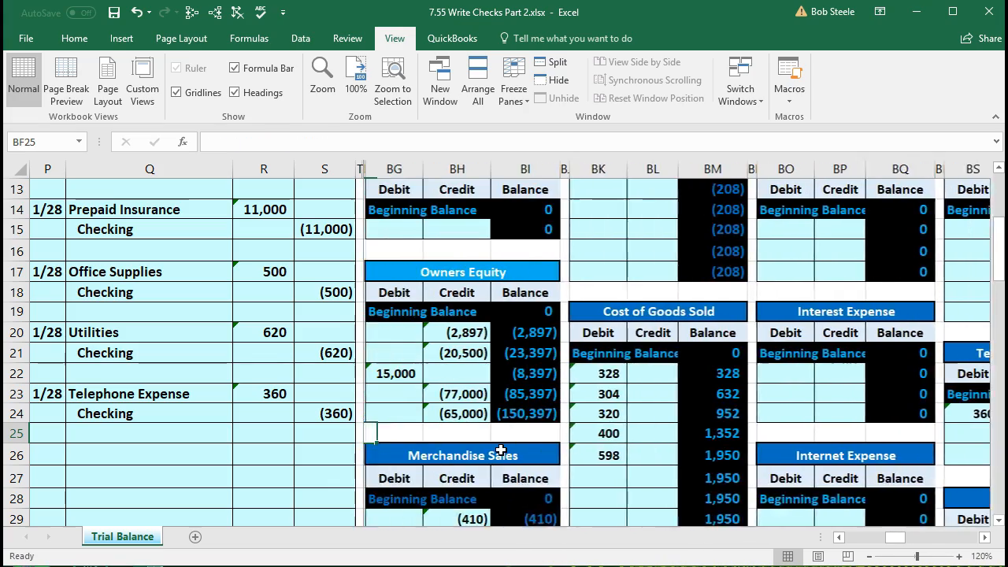
key(Left)
key(Left)
key(Left)
key(Left)
key(Left)
key(Left)
key(Left)
key(Left)
key(Left)
key(Left)
key(Left)
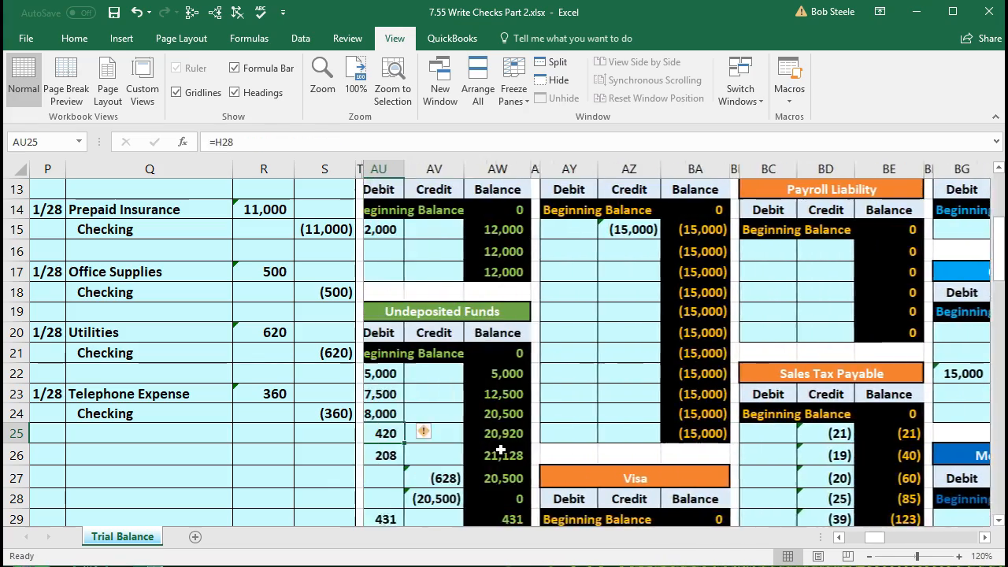
key(Left)
key(Left)
key(Left)
key(Left)
key(Left)
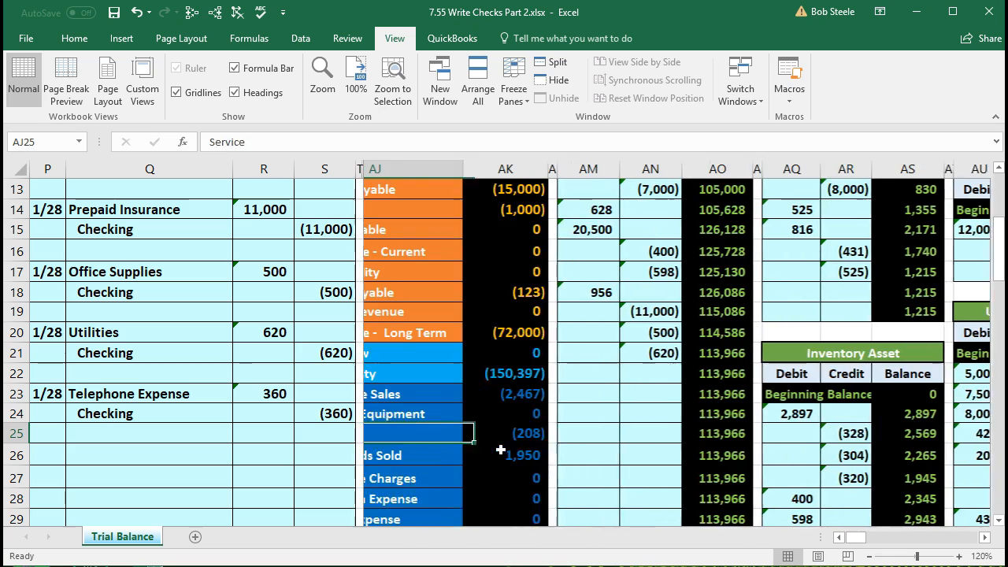
scroll(501, 449, down, 3)
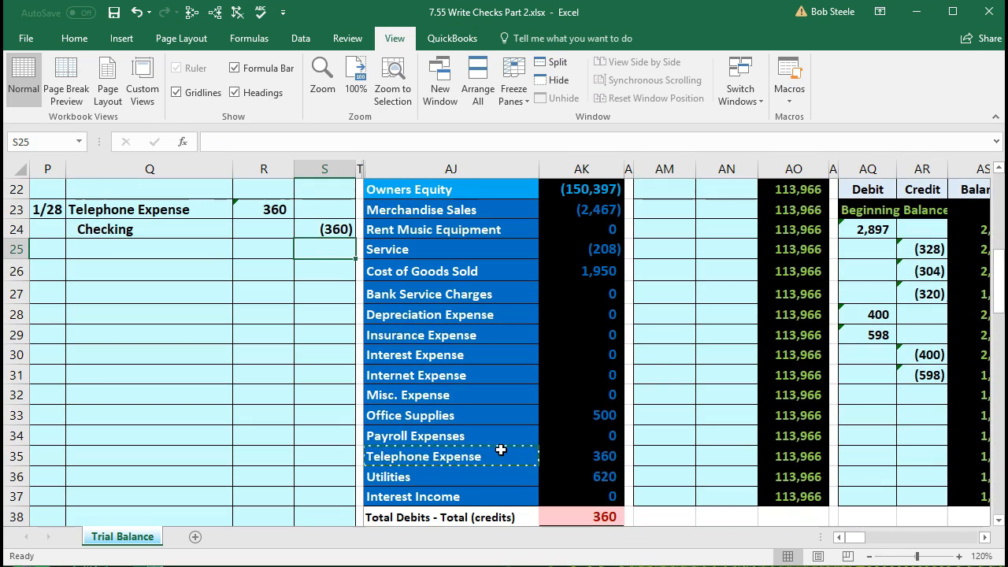
click(581, 459)
scroll(579, 460, down, 1)
click(579, 460)
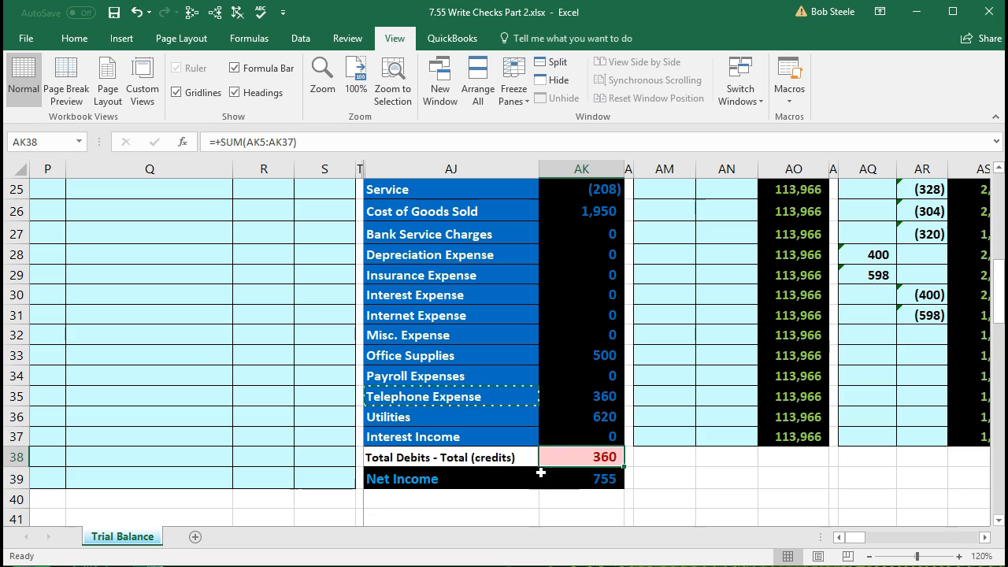
Inspect the Net Income formula in AK39 and the income and expense accounts it sums, leaving it unedited
click(572, 476)
double_click(573, 476)
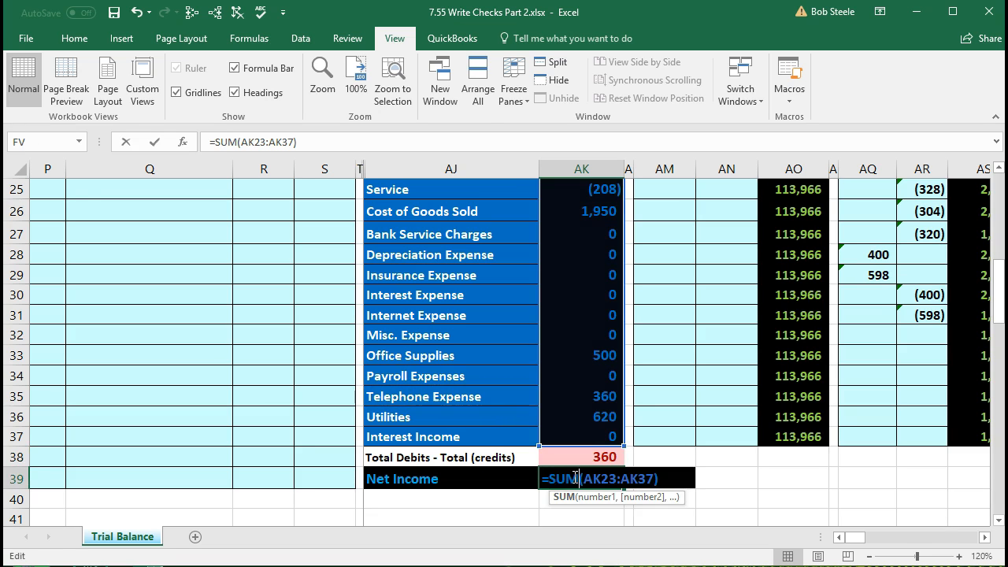
scroll(572, 476, up, 1)
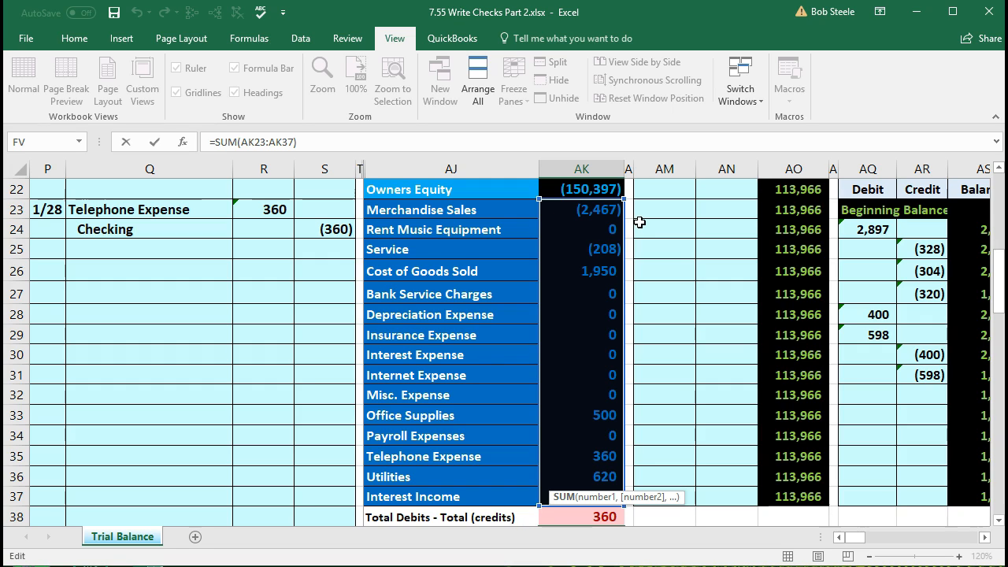
key(Return)
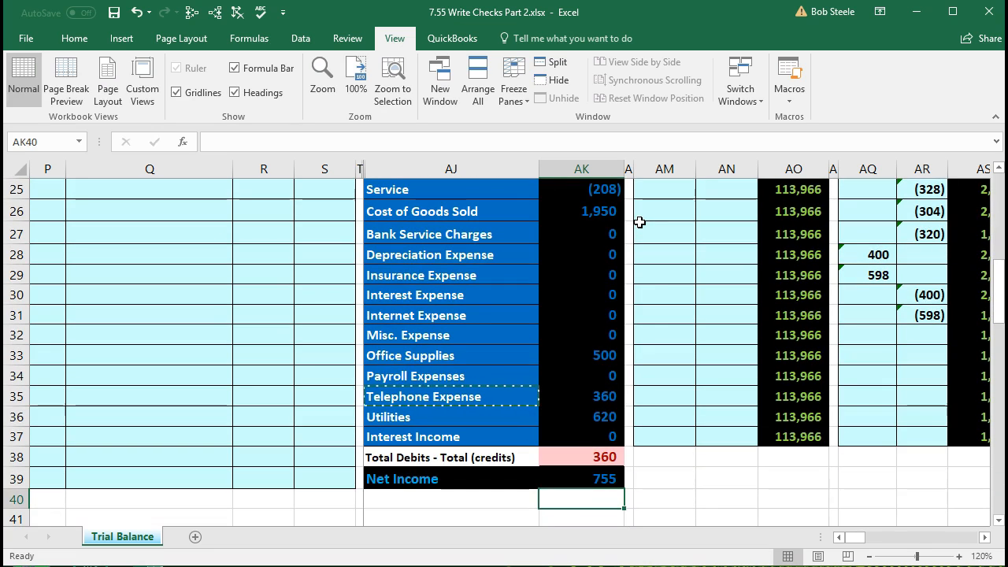
click(599, 476)
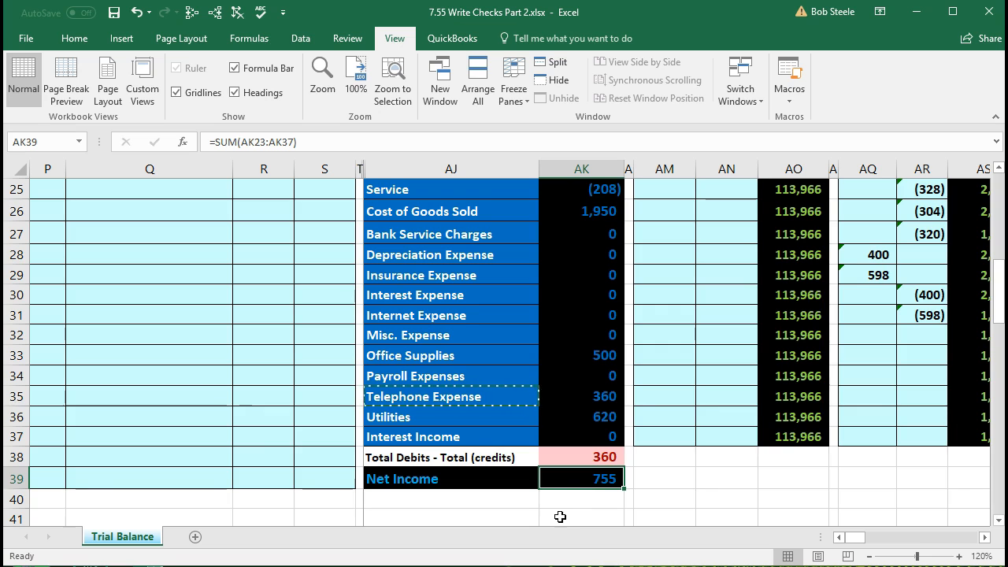
Post the credit side of the telephone entry to the Checking ledger account by linking cell AN22 to journal cell S24 (=S24)
scroll(270, 439, up, 3)
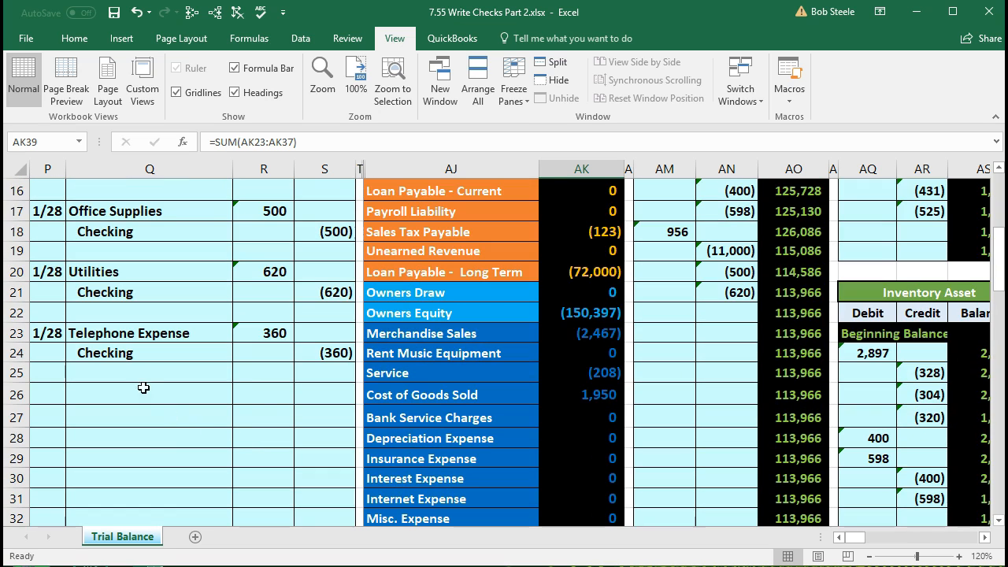
drag(109, 356, 339, 355)
scroll(368, 438, up, 4)
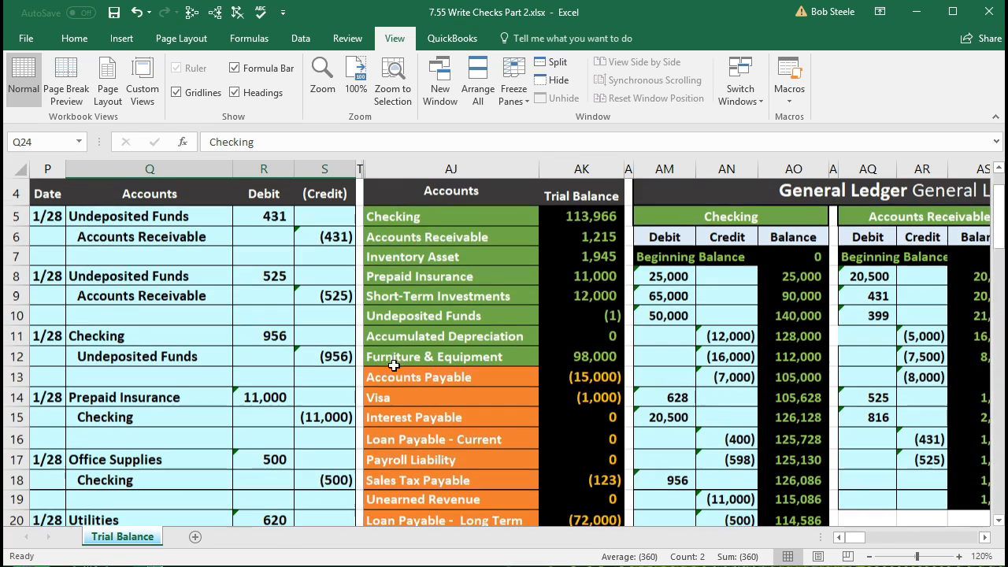
drag(423, 218, 587, 219)
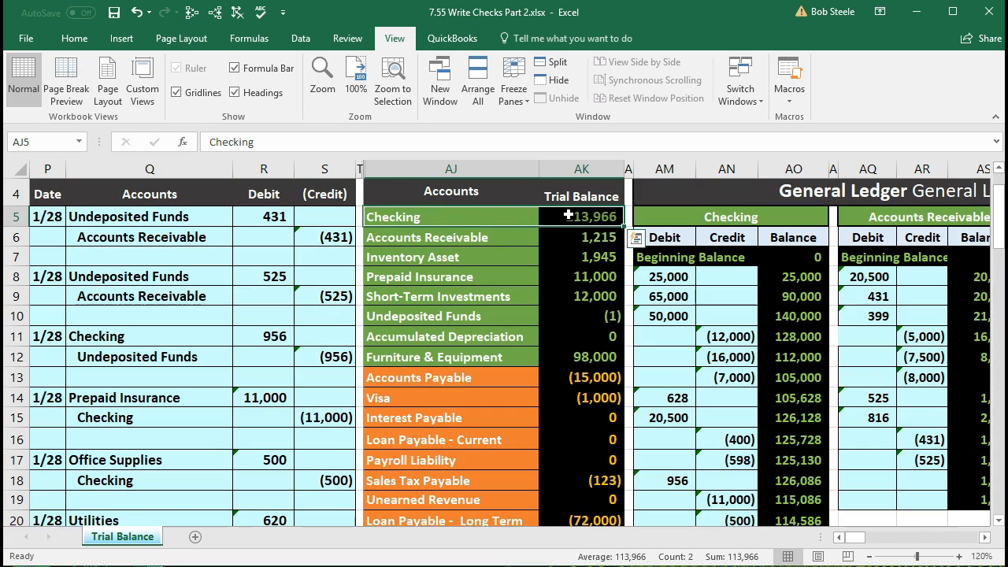
scroll(673, 260, down, 3)
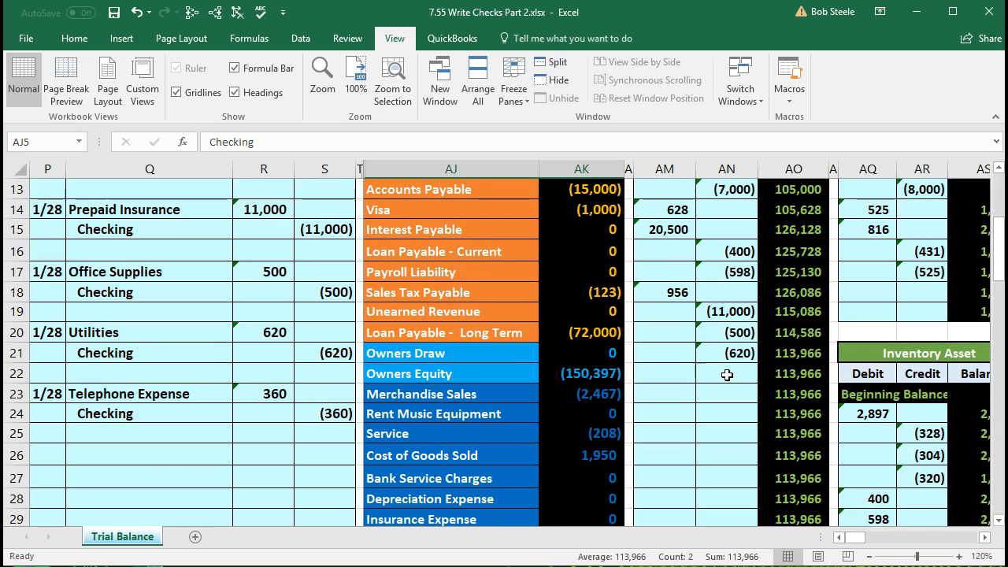
click(727, 374)
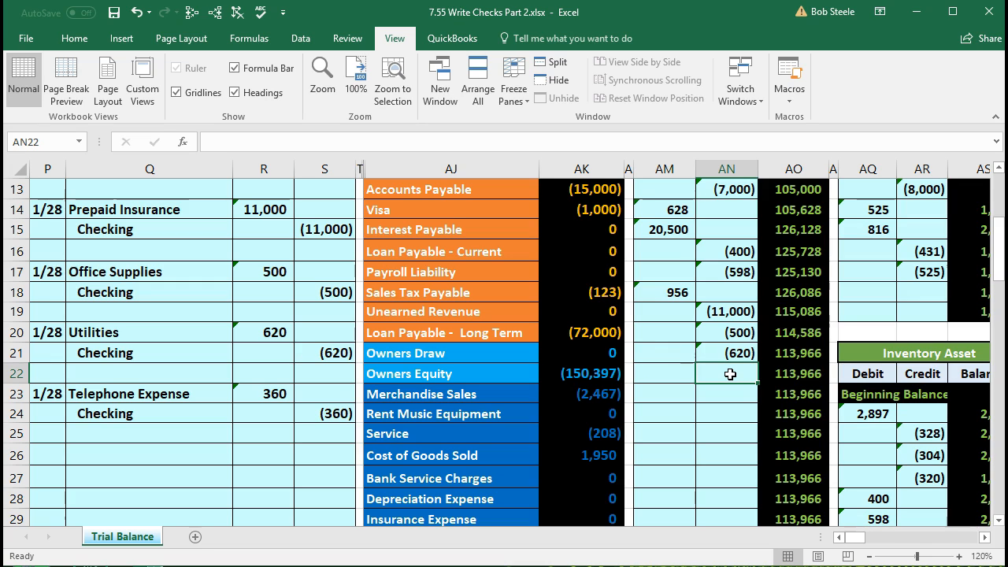
text(=)
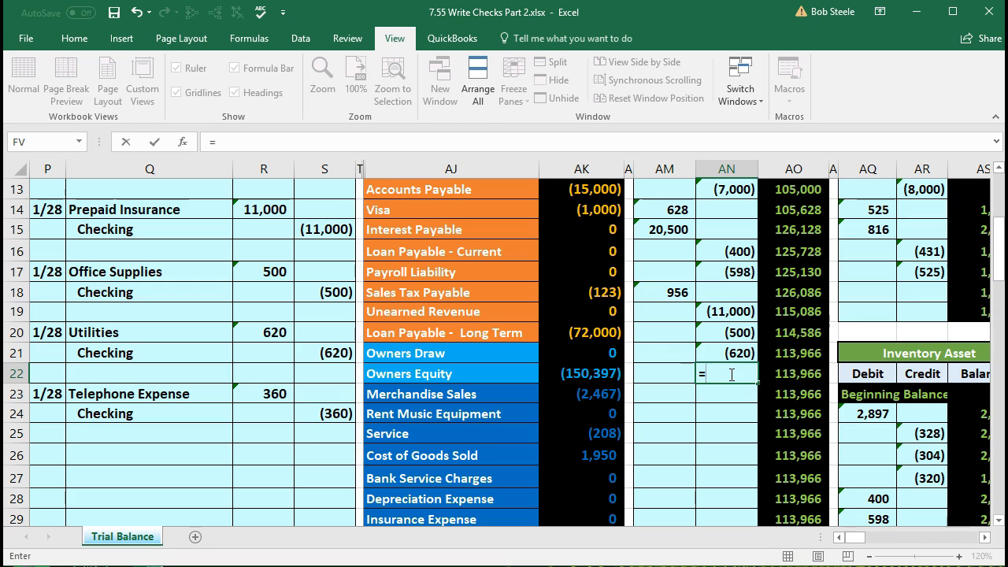
click(328, 415)
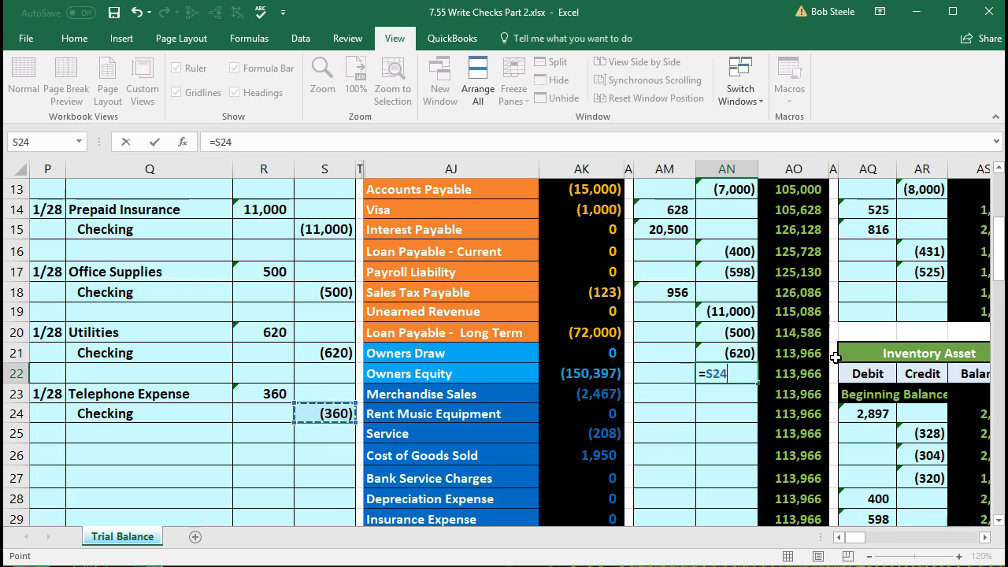
key(Return)
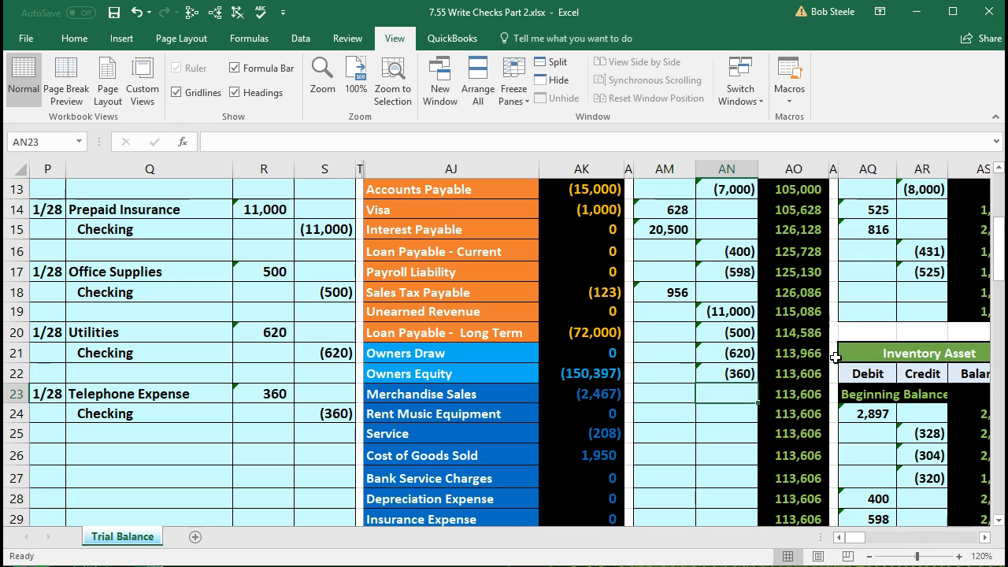
Compare the ending balance of the Checking ledger account with the Checking line of the trial balance
click(795, 374)
scroll(669, 449, up, 2)
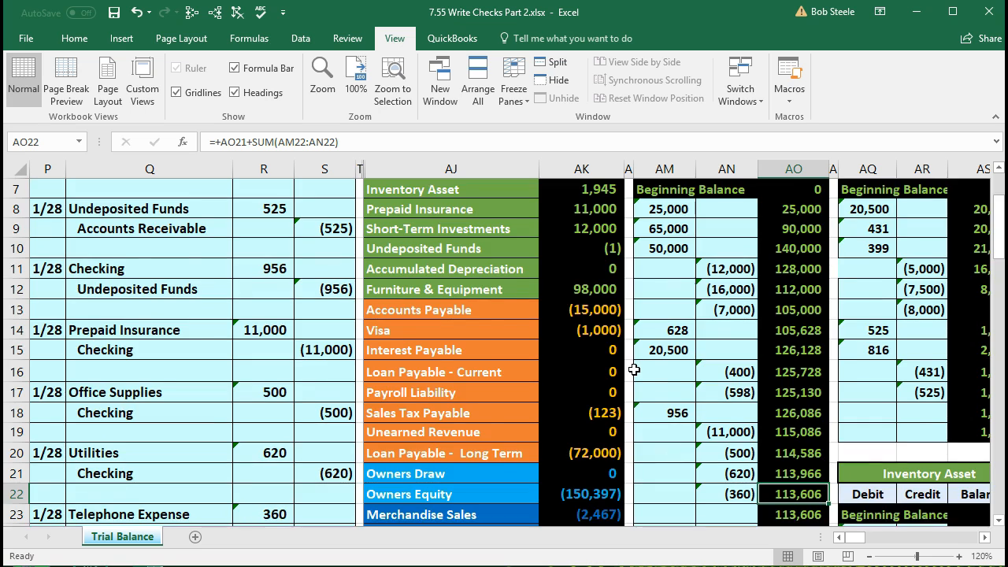
scroll(634, 369, up, 2)
click(589, 303)
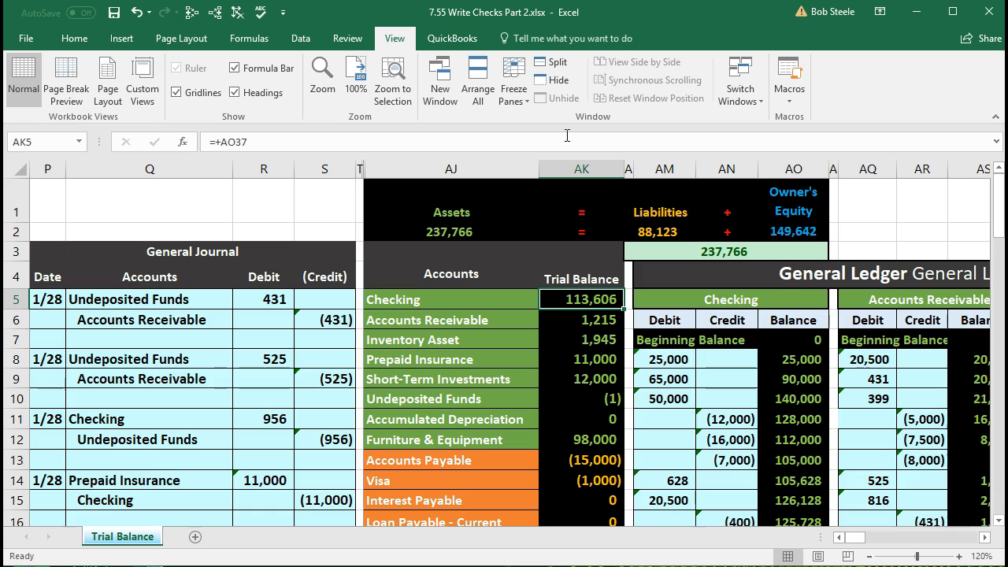
Unfreeze the worksheet panes and trace the dependents of the Checking trial balance cell AK5
click(516, 98)
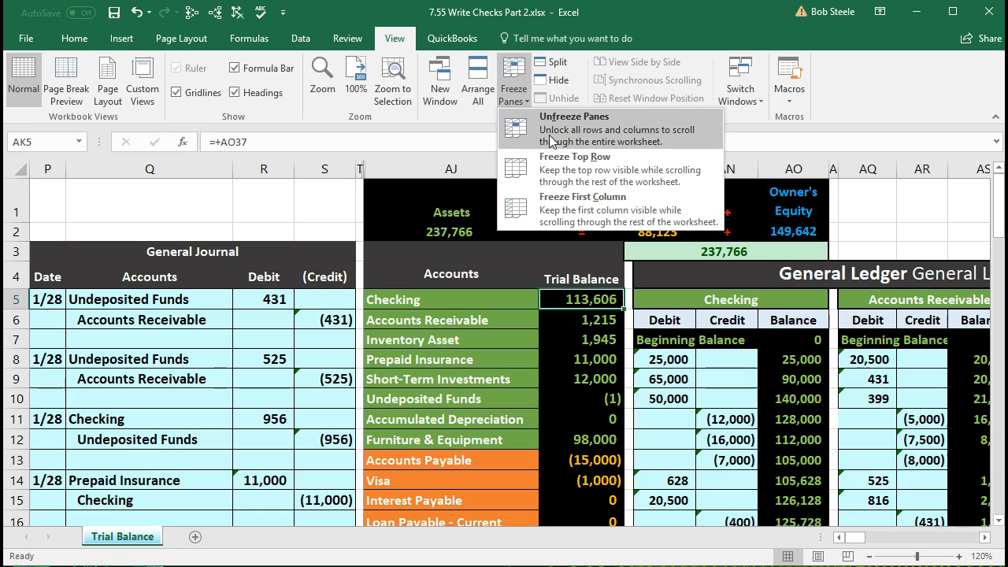
click(619, 140)
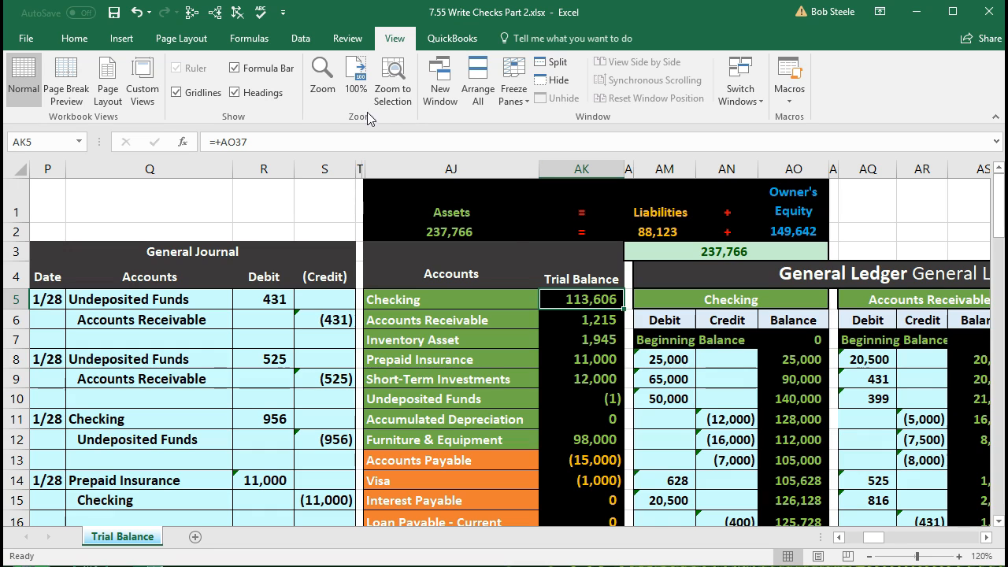
click(216, 13)
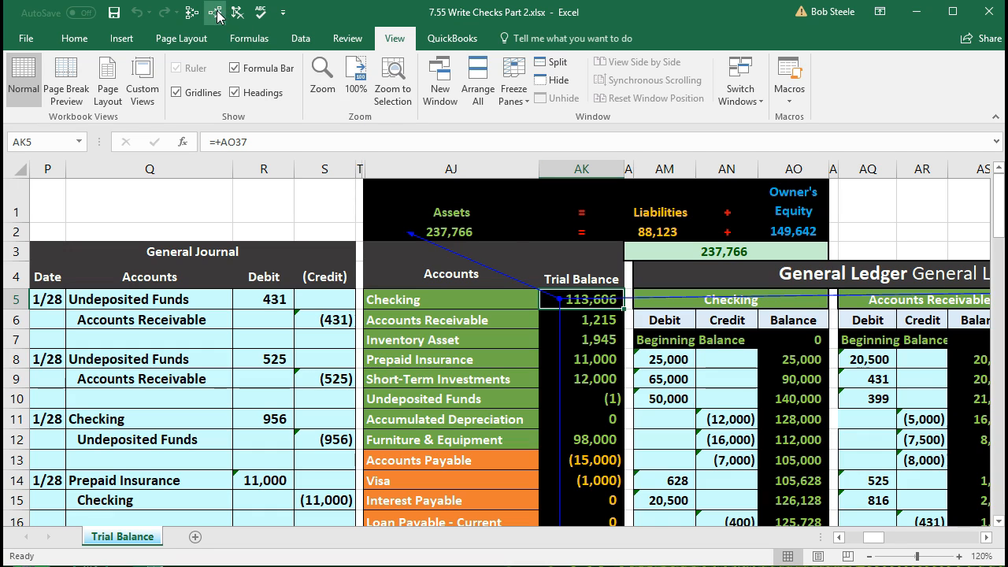
Trace the dependents of the Telephone Expense (AK35) and Utilities (AK36) cells in the trial balance
scroll(433, 344, down, 7)
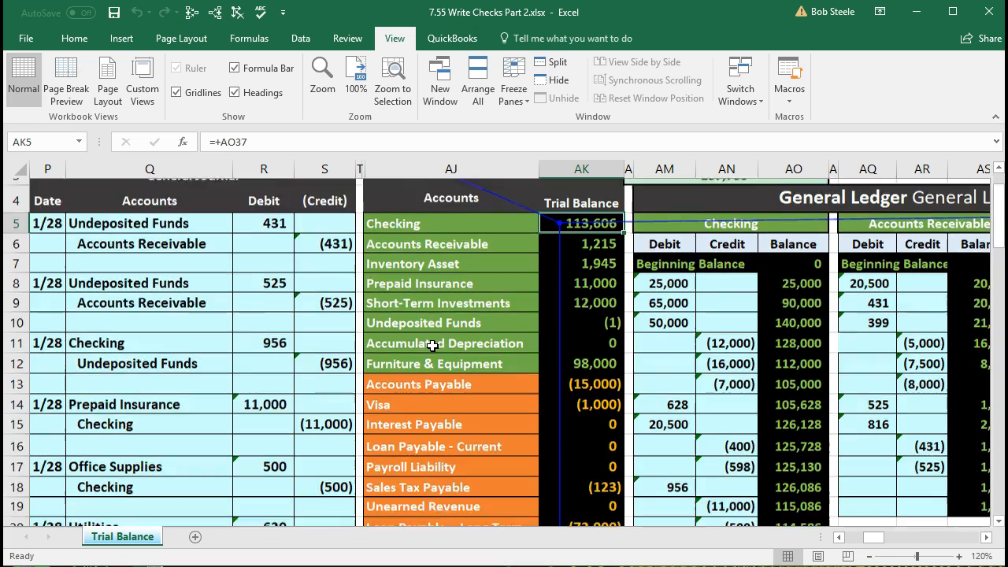
scroll(433, 346, down, 1)
click(574, 454)
click(216, 12)
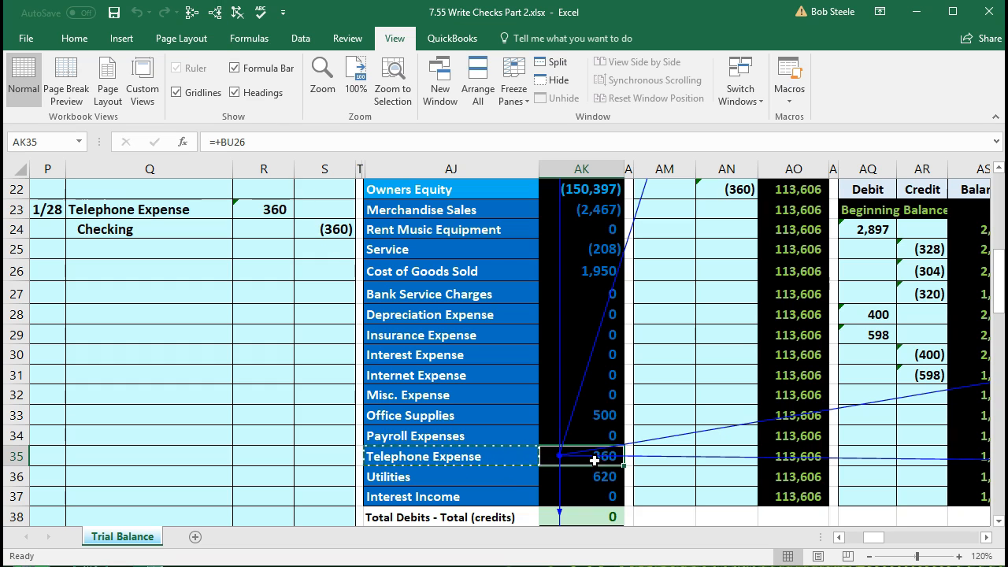
click(596, 477)
click(219, 19)
Follow the tracer arrows to the Balance Sheet and examine its Cash line and the Total Liabilities & Equity cell
scroll(666, 301, up, 7)
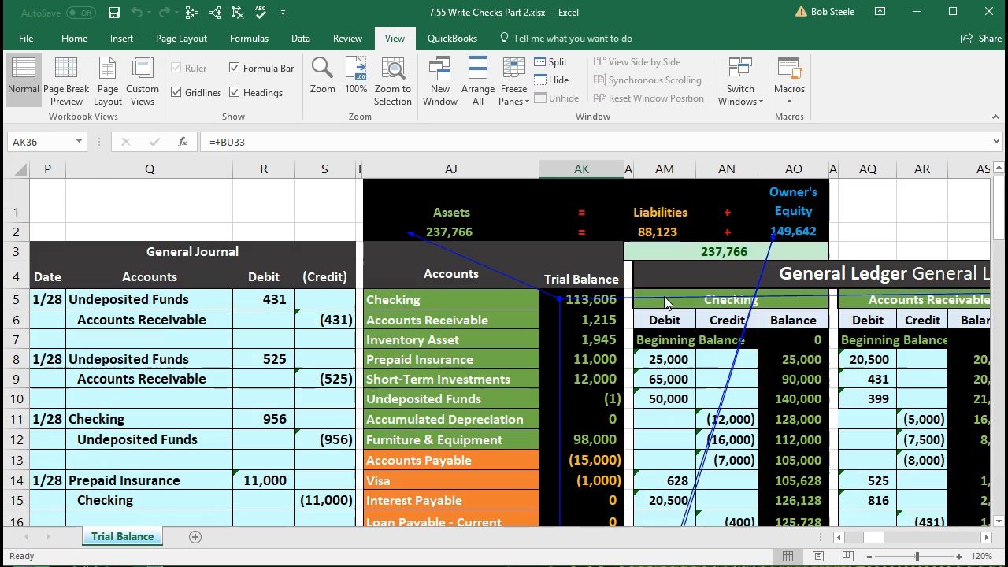
click(648, 340)
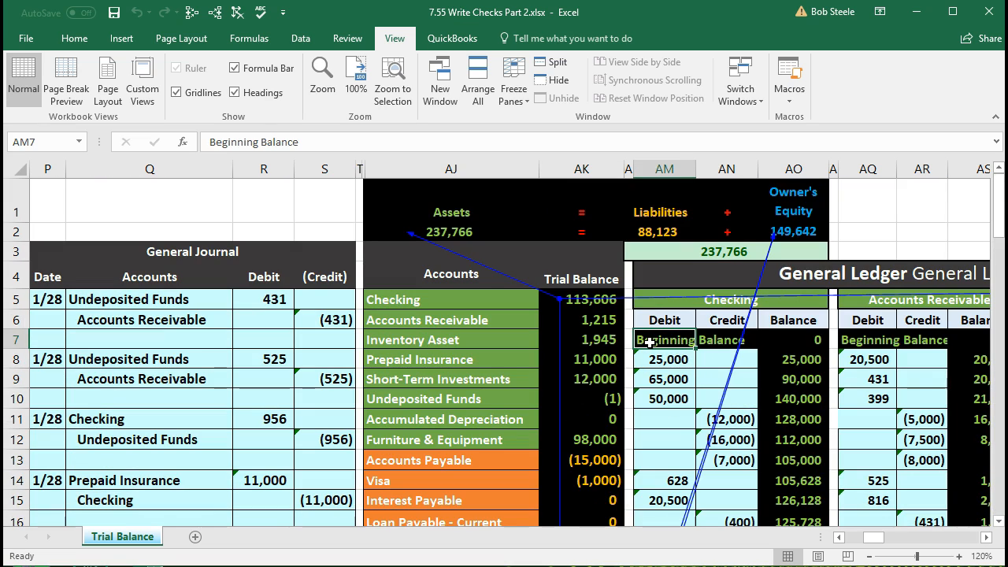
key(Right)
key(Right)
key(Right)
key(Right)
key(Right)
key(Right)
key(Right)
key(Right)
key(Right)
key(Right)
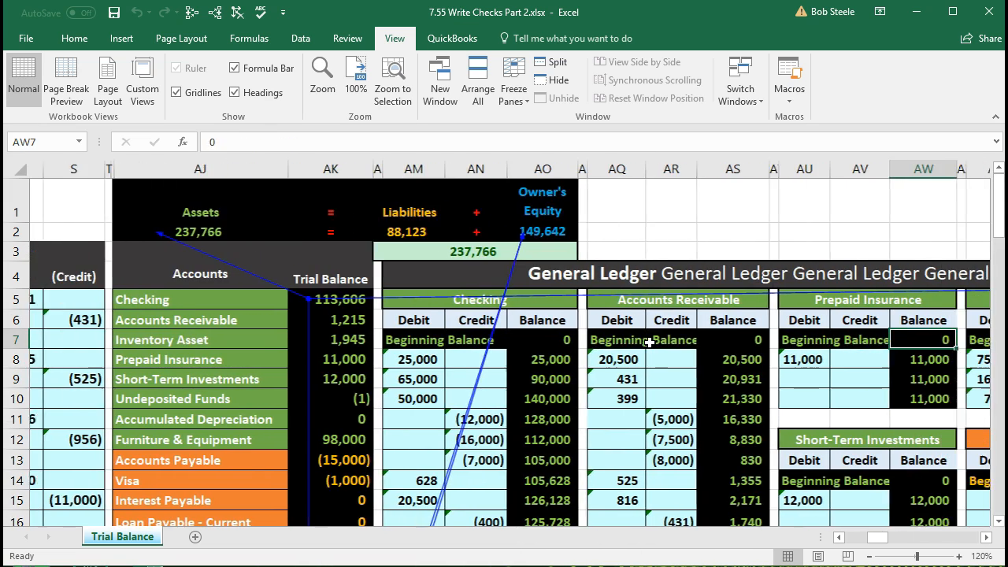
key(Right)
key(Right)
key(Right)
key(Right)
key(Right)
key(Right)
key(Right)
key(Right)
key(Right)
key(Right)
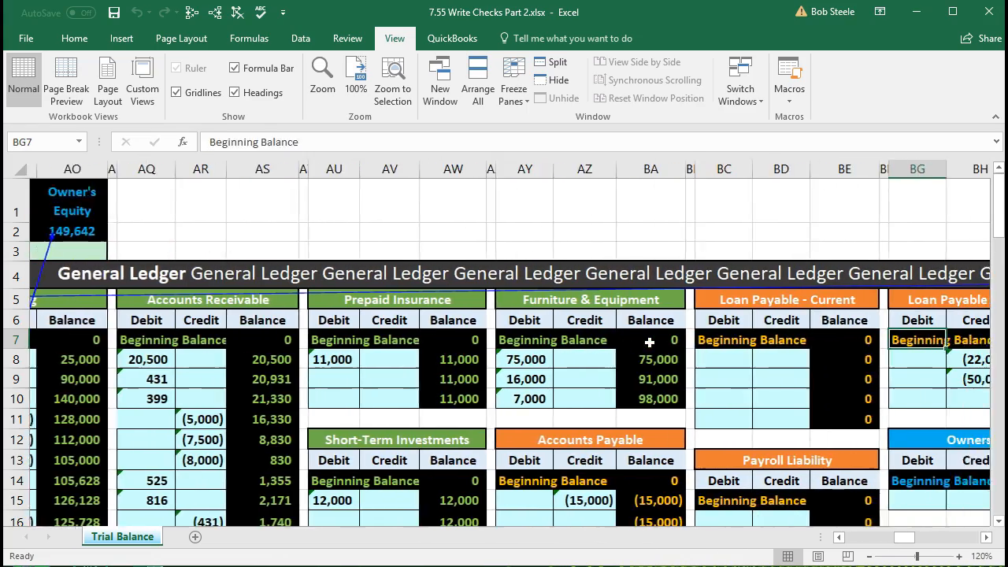
key(Right)
key(Right)
key(Right)
key(Right)
key(Right)
key(Right)
key(Right)
key(Right)
key(Right)
key(Right)
key(Right)
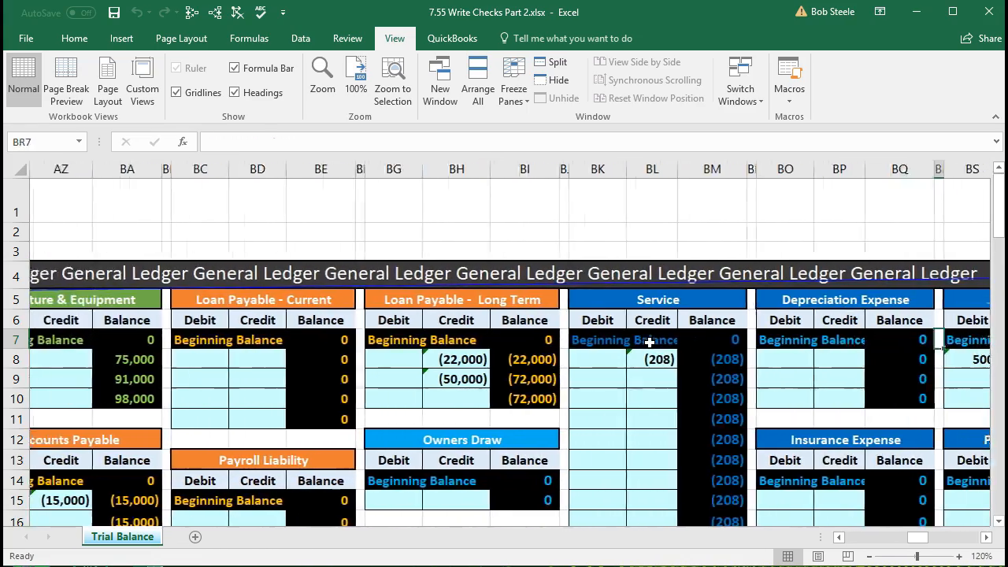
key(Right)
key(Right)
key(Right)
key(Right)
key(Right)
key(Right)
key(Right)
key(Right)
key(Right)
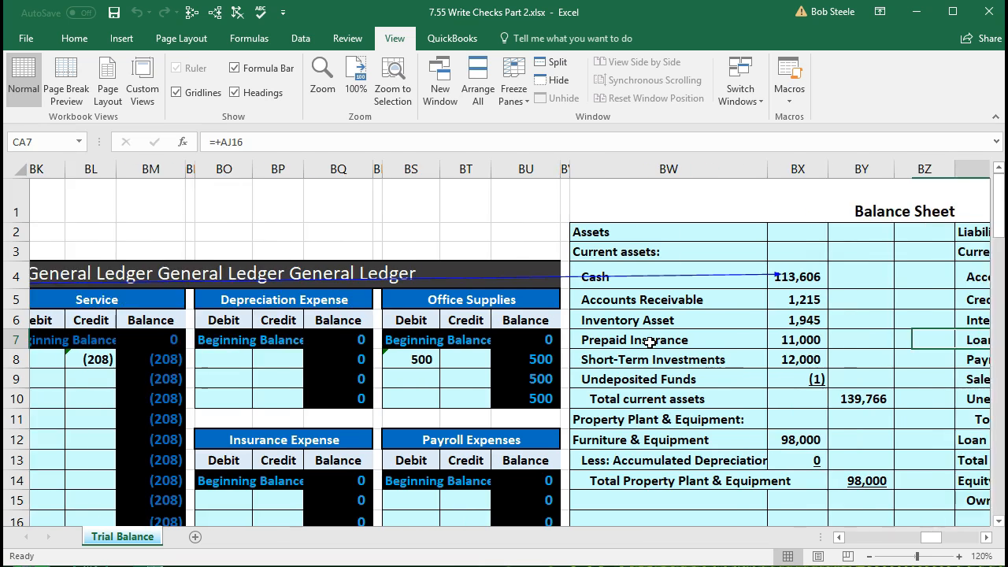
key(Right)
key(Right)
key(Right)
key(Right)
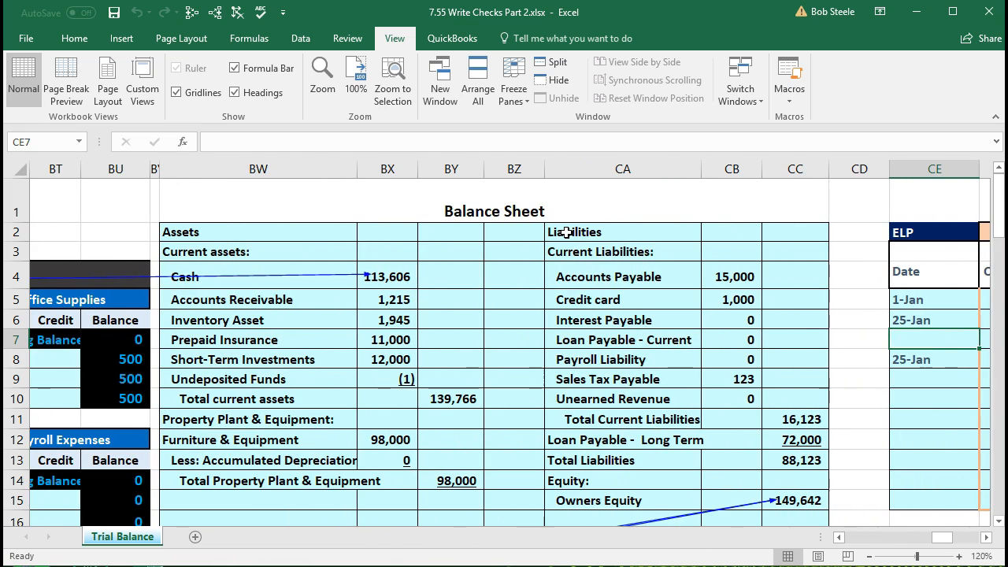
click(398, 278)
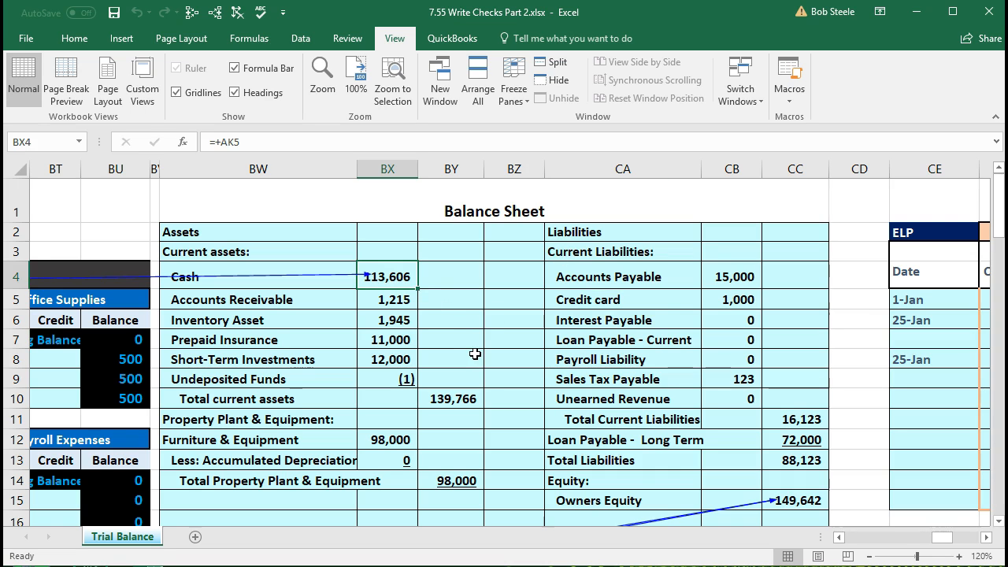
scroll(474, 355, down, 1)
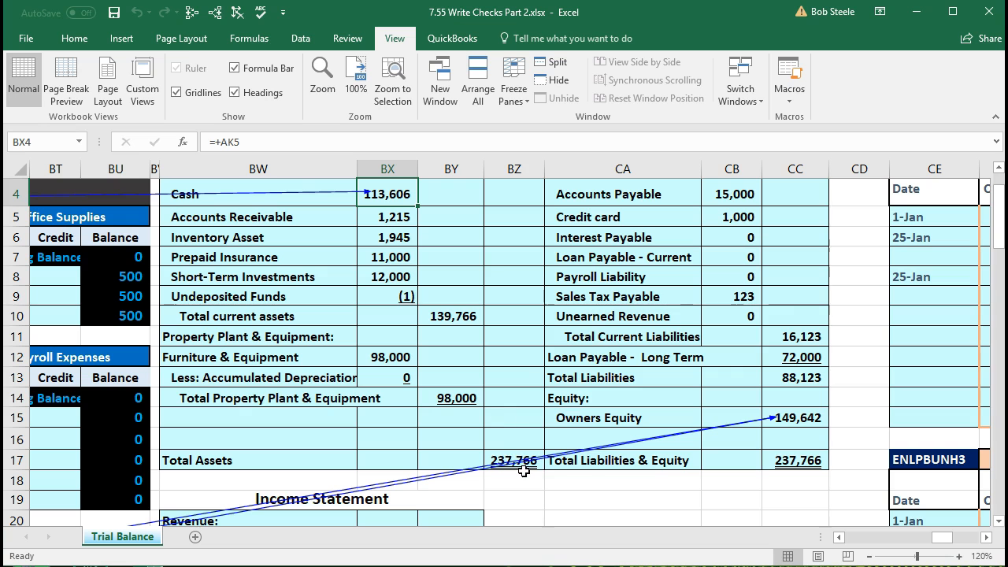
click(779, 464)
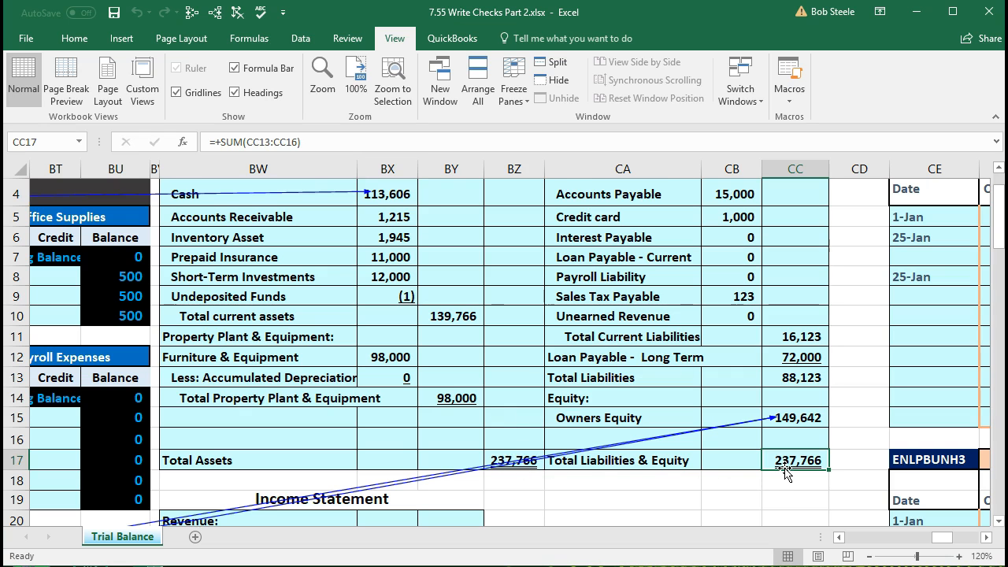
Examine the Telephone Expense, Utilities, Total expenses and Net Ordinary Income cells on the Income Statement
scroll(784, 470, down, 1)
scroll(784, 470, down, 2)
scroll(784, 470, down, 4)
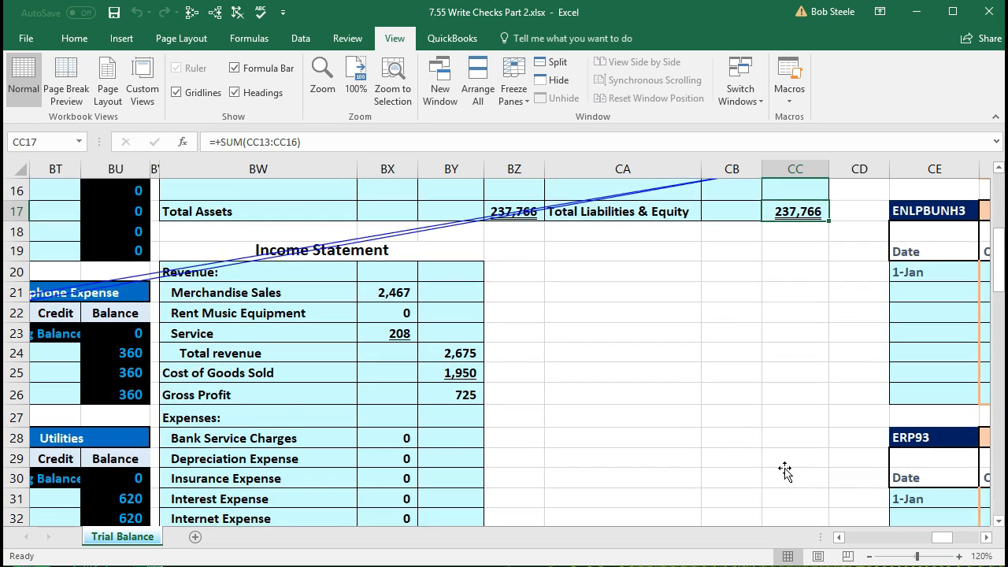
scroll(784, 470, down, 1)
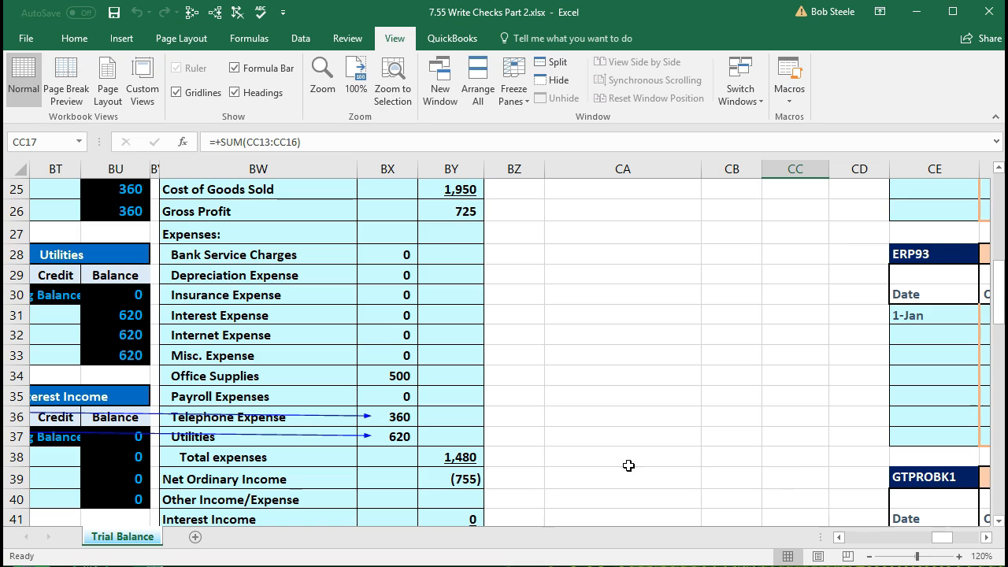
click(405, 418)
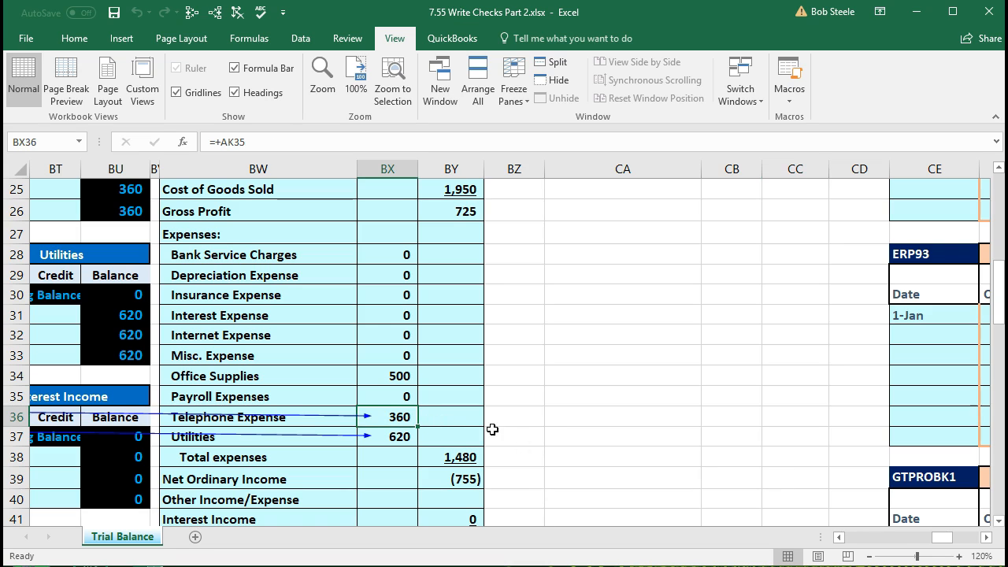
click(398, 441)
click(473, 456)
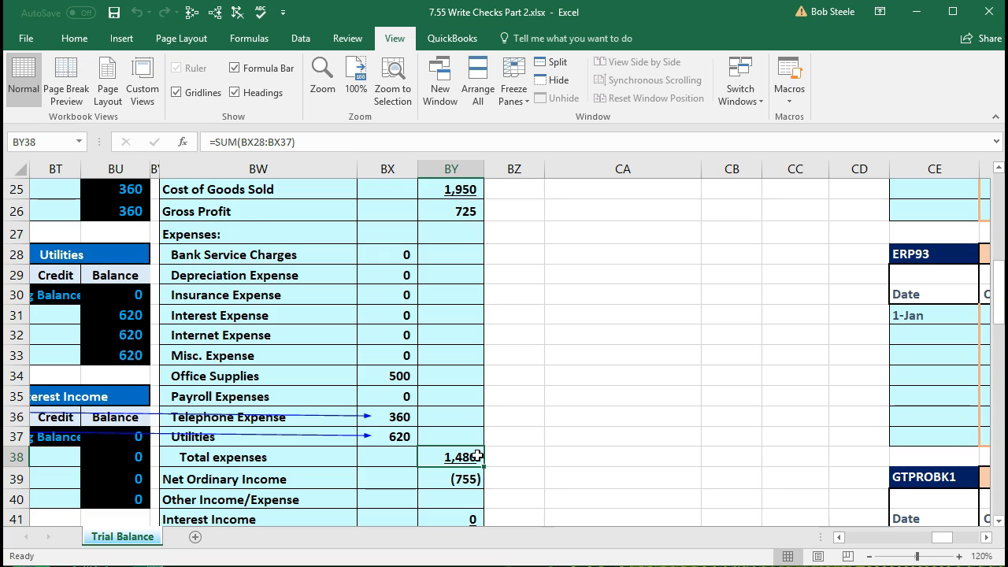
scroll(469, 448, down, 1)
click(463, 414)
Review how Gross Profit on the Income Statement is derived from Total revenue and Cost of Goods Sold
scroll(464, 393, up, 2)
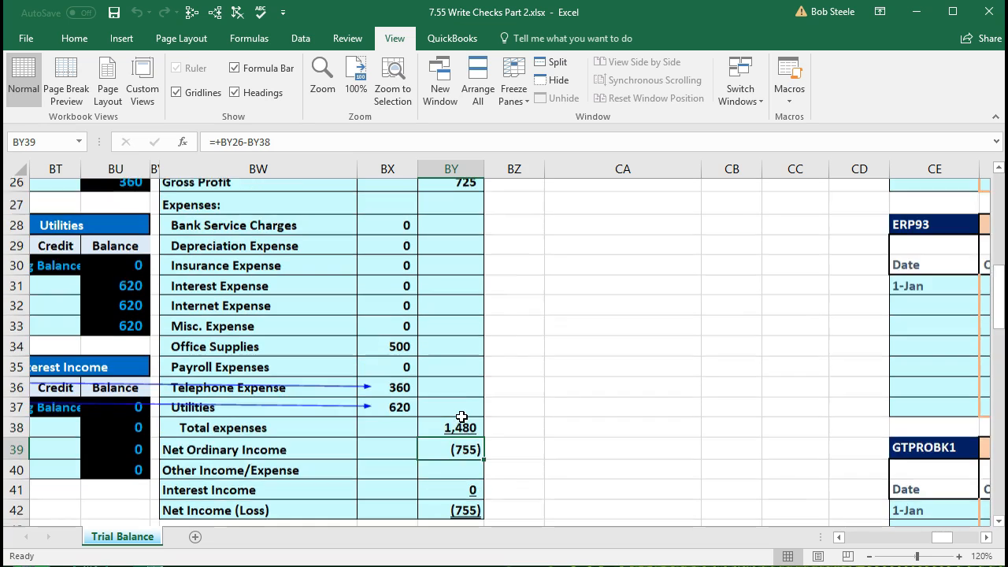
click(463, 272)
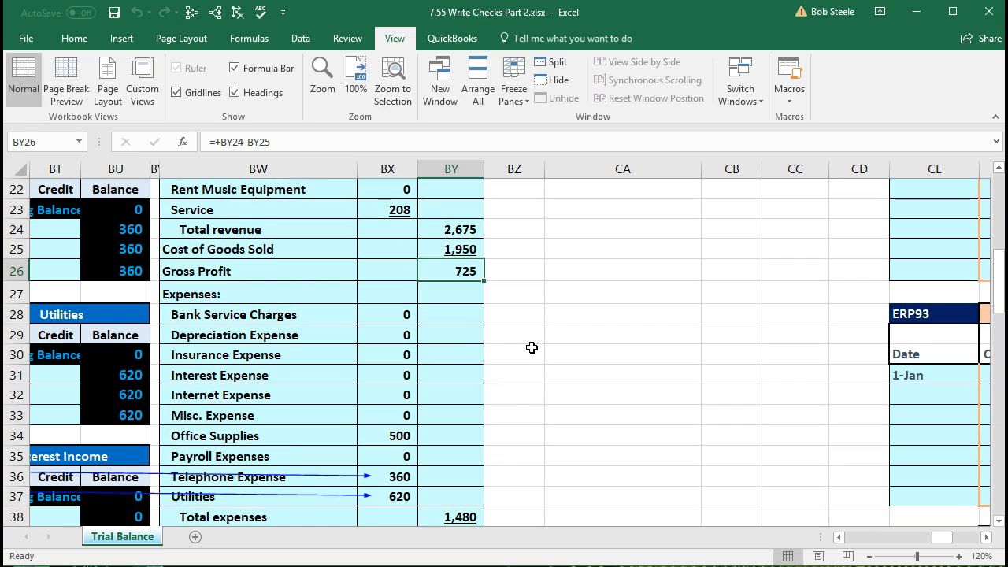
scroll(531, 347, up, 1)
click(463, 290)
click(463, 309)
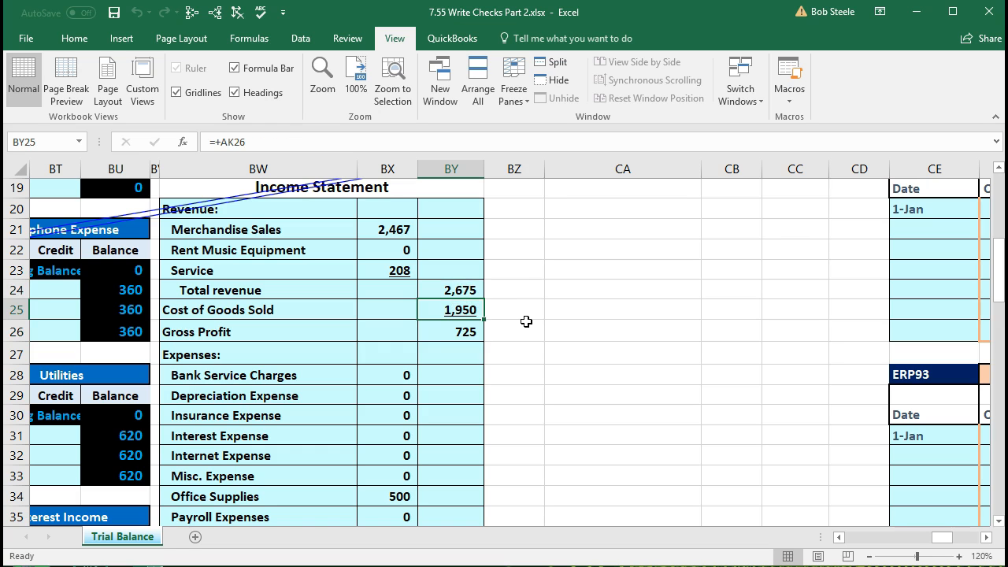
click(480, 331)
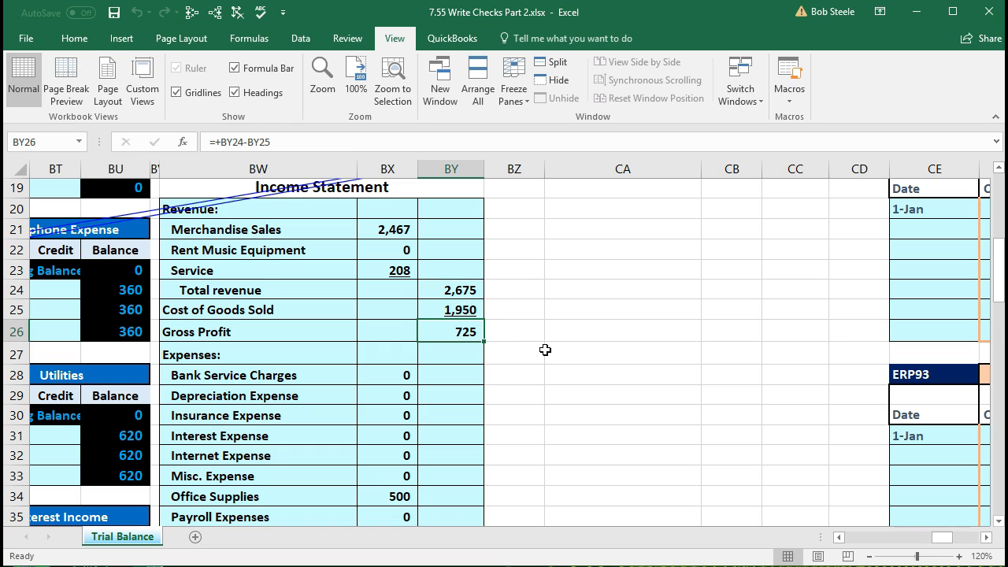
Review Total expenses, Net Ordinary Income and Net Income (Loss) at the end of the Income Statement
scroll(544, 349, down, 4)
click(476, 331)
click(478, 354)
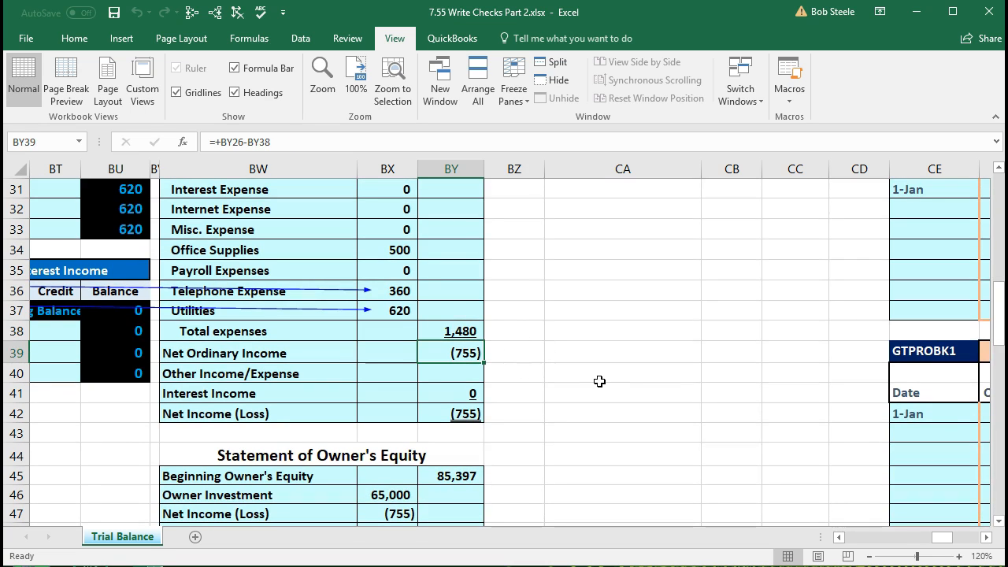
scroll(599, 381, down, 1)
click(469, 354)
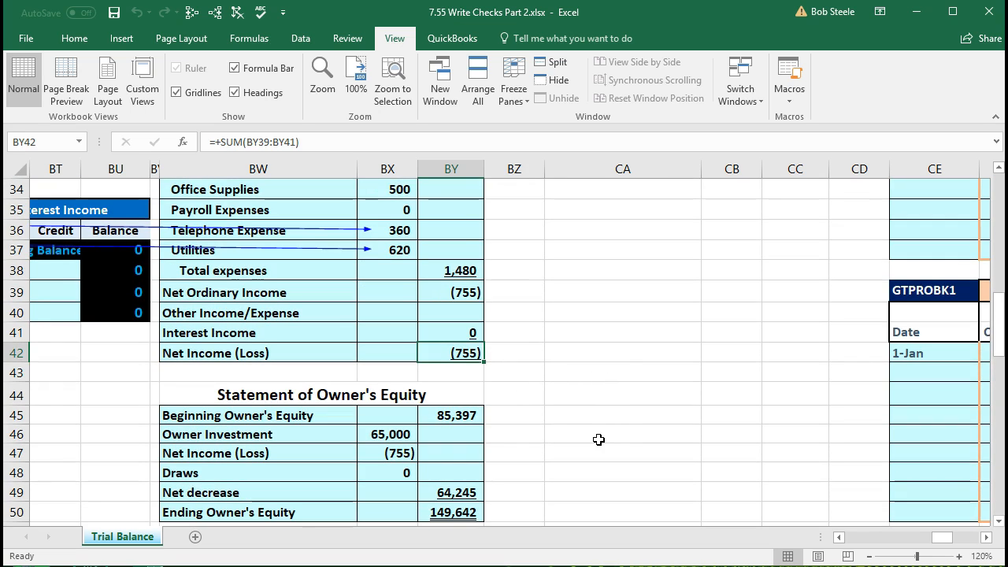
Check Net Income and Ending Owner's Equity on the Statement of Owner's Equity against Owners Equity on the Balance Sheet
click(396, 453)
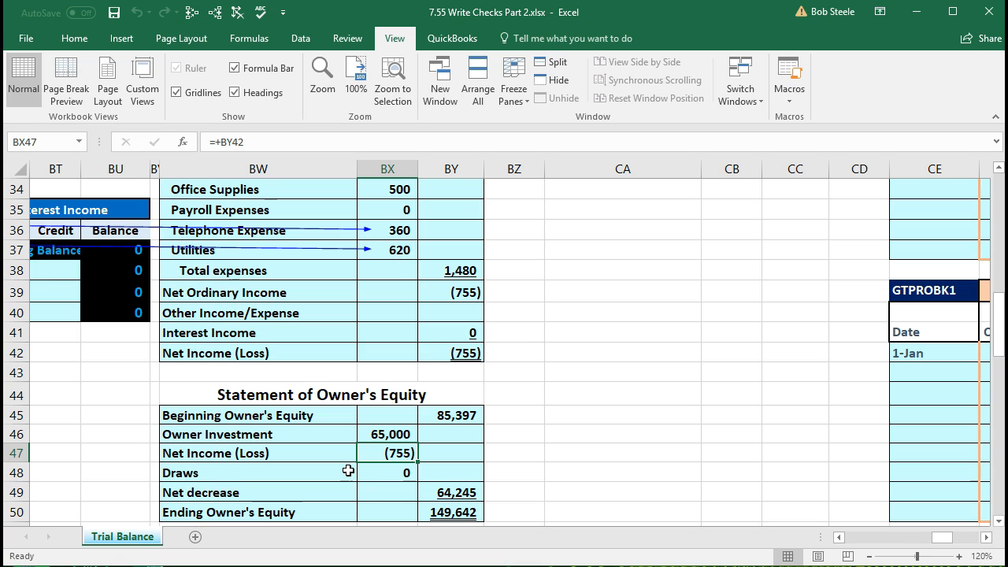
click(444, 513)
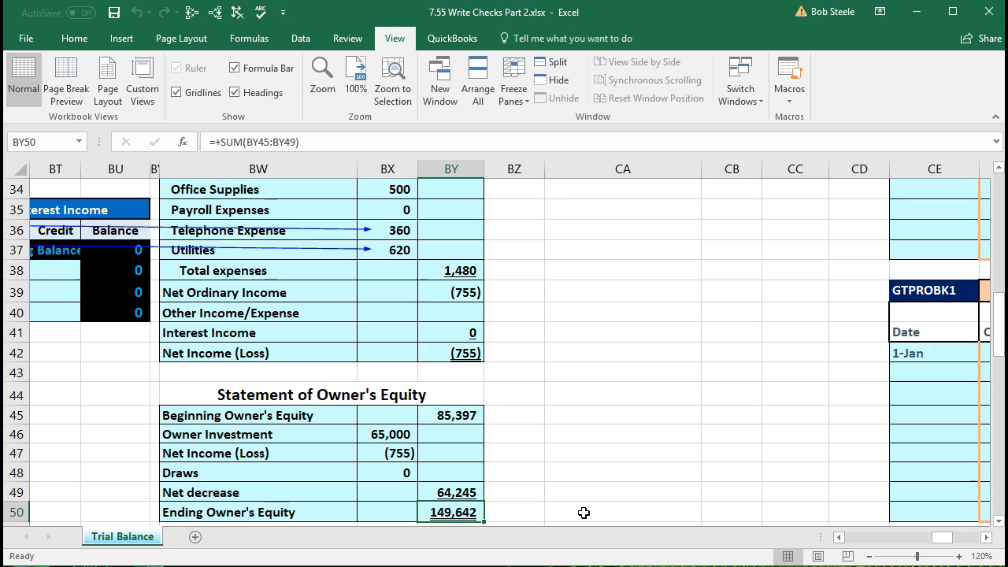
scroll(583, 512, up, 9)
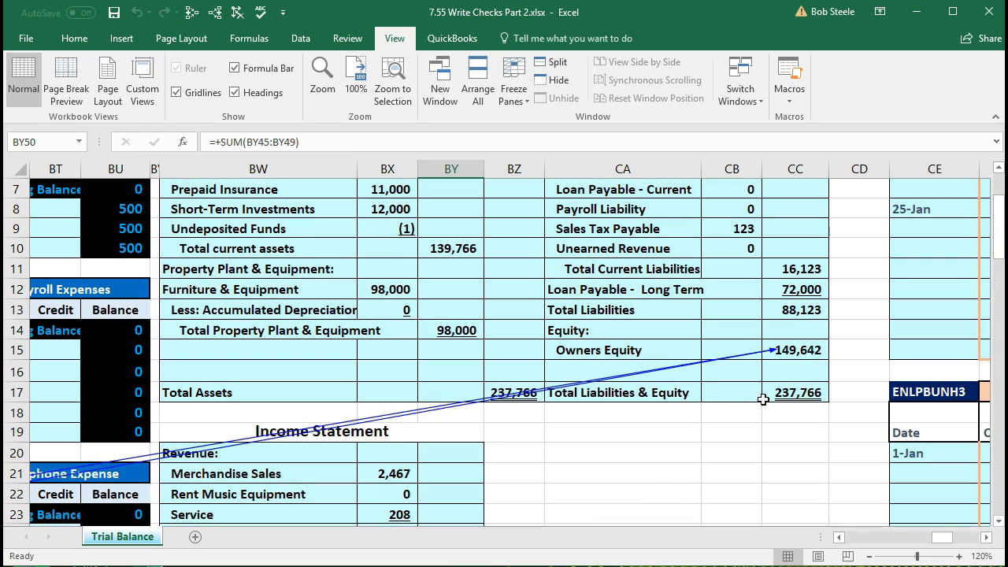
click(807, 351)
scroll(752, 444, up, 2)
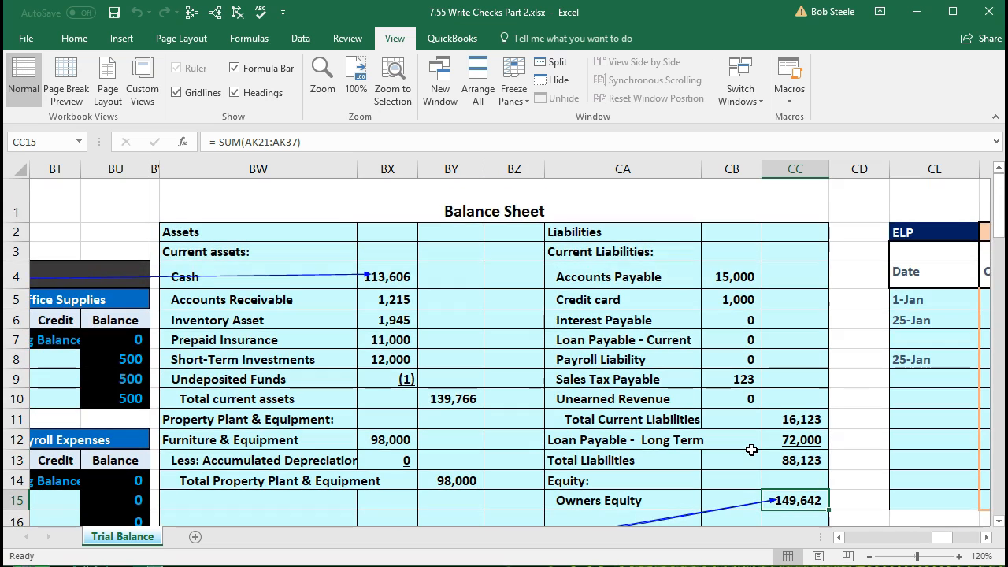